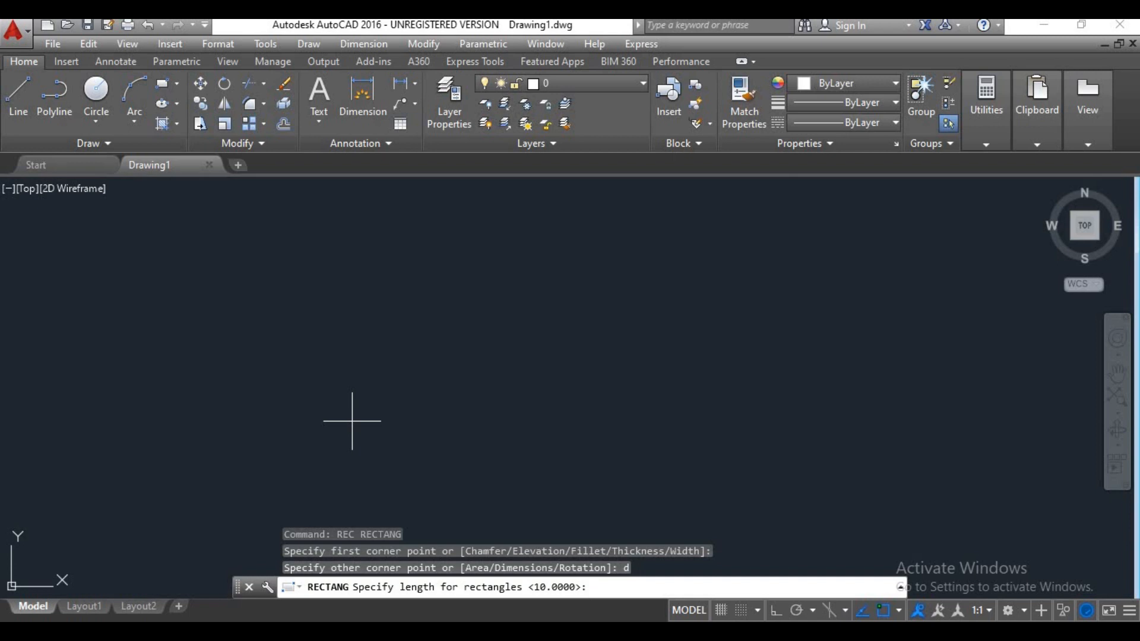
# Draw a rectangle with a length of 100 and a width of 50.
pyautogui.write('100')
pyautogui.press('Return')
pyautogui.write('50')
pyautogui.press('Return')
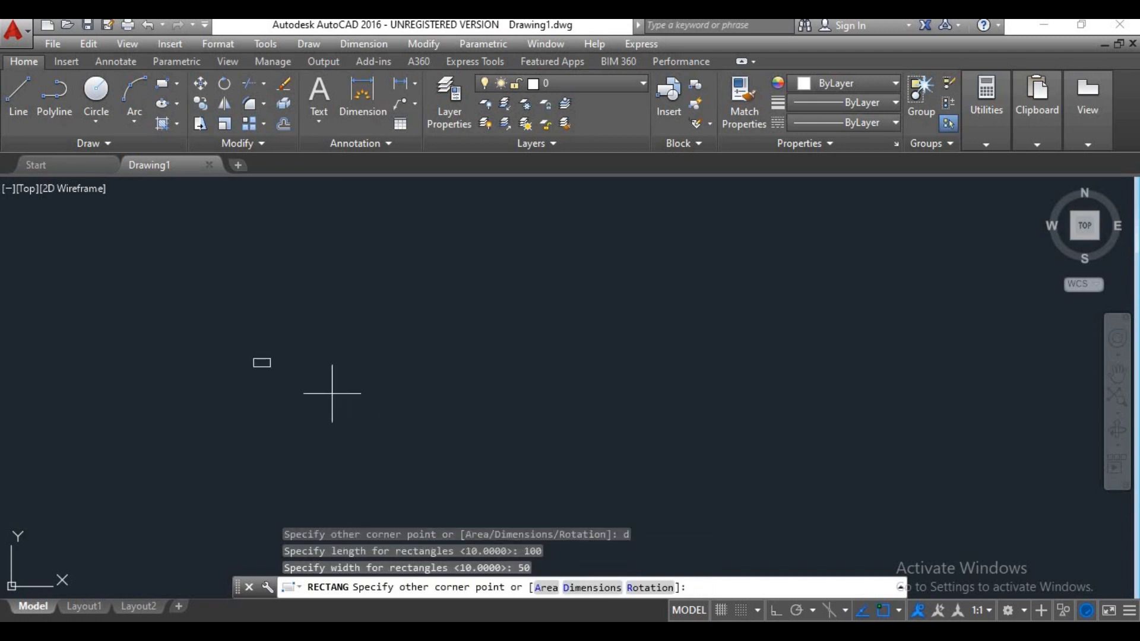
pyautogui.click(263, 365)
# Scale the rectangle by a factor of 1, using its lower-left corner as the base point.
pyautogui.moveTo(259, 364); pyautogui.dragTo(352, 371, button='middle')
pyautogui.scroll(2, 362, 361)
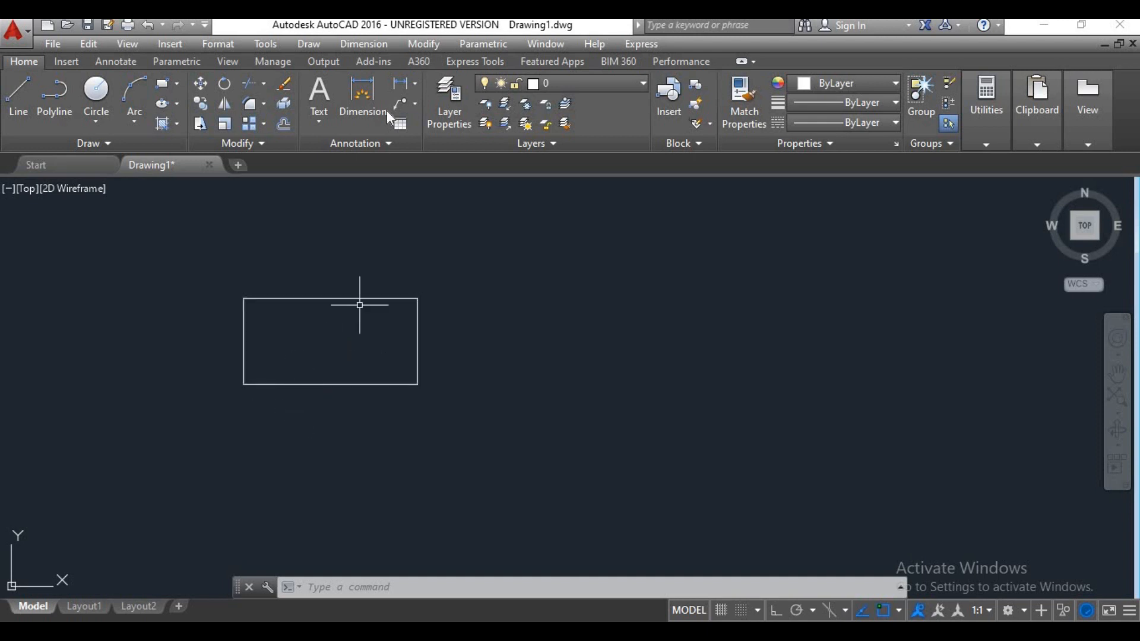
pyautogui.click(422, 45)
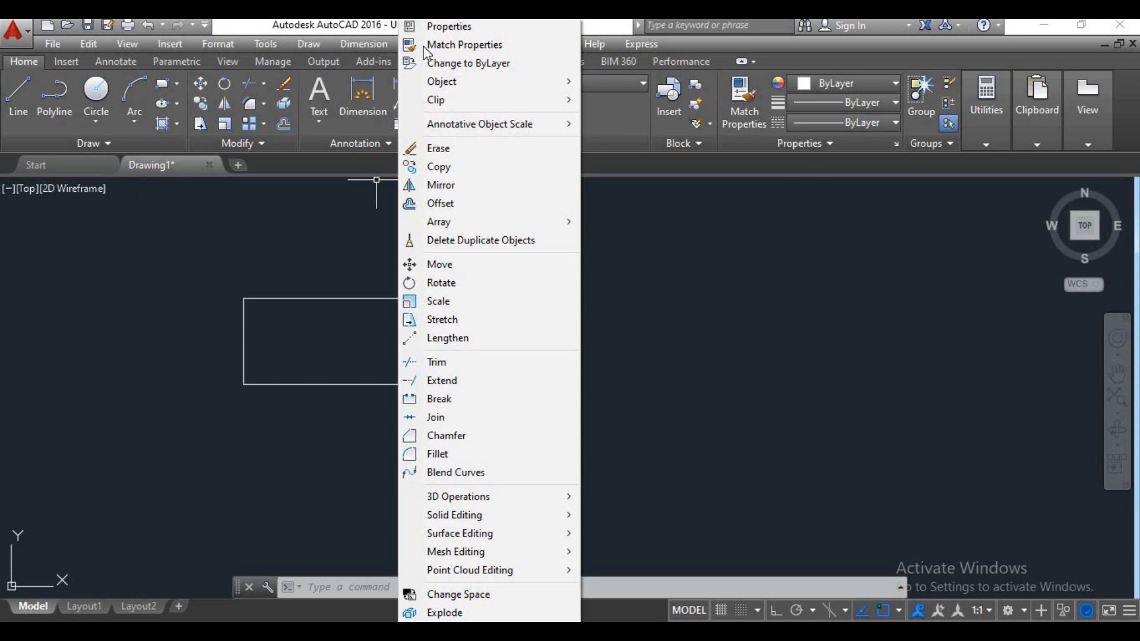
pyautogui.click(447, 309)
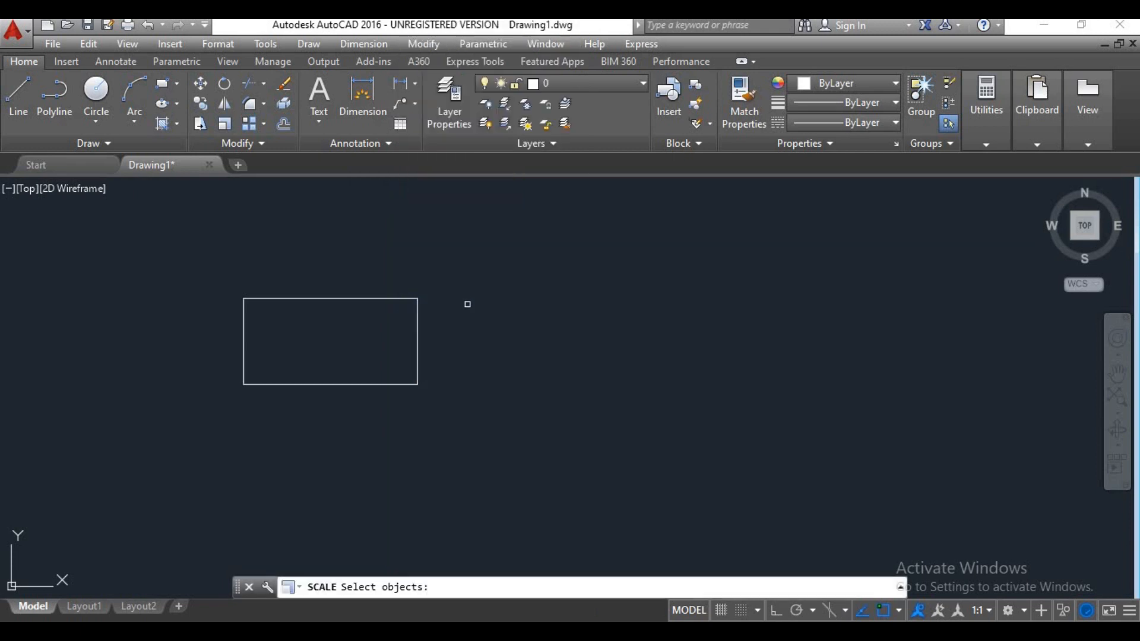
pyautogui.click(450, 264)
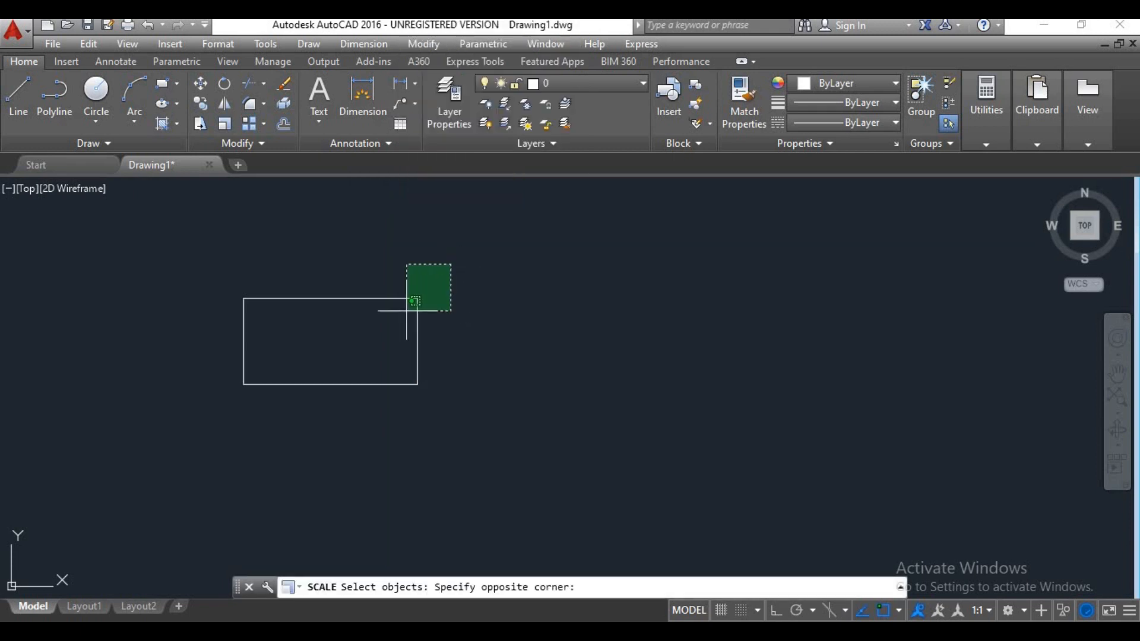
pyautogui.click(205, 423)
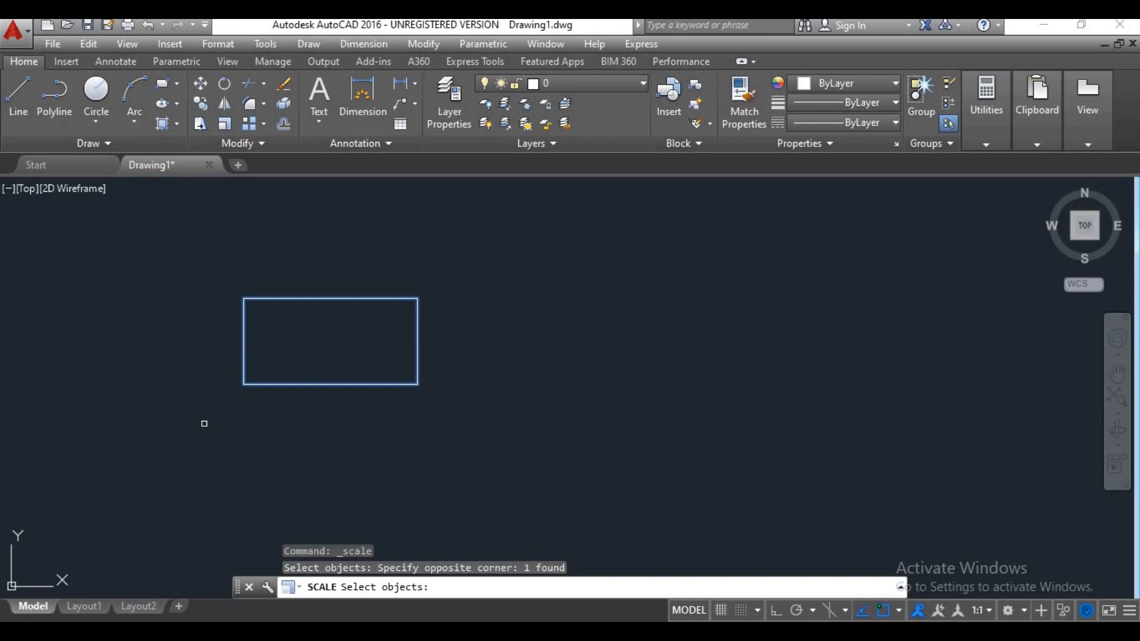
pyautogui.press('Return')
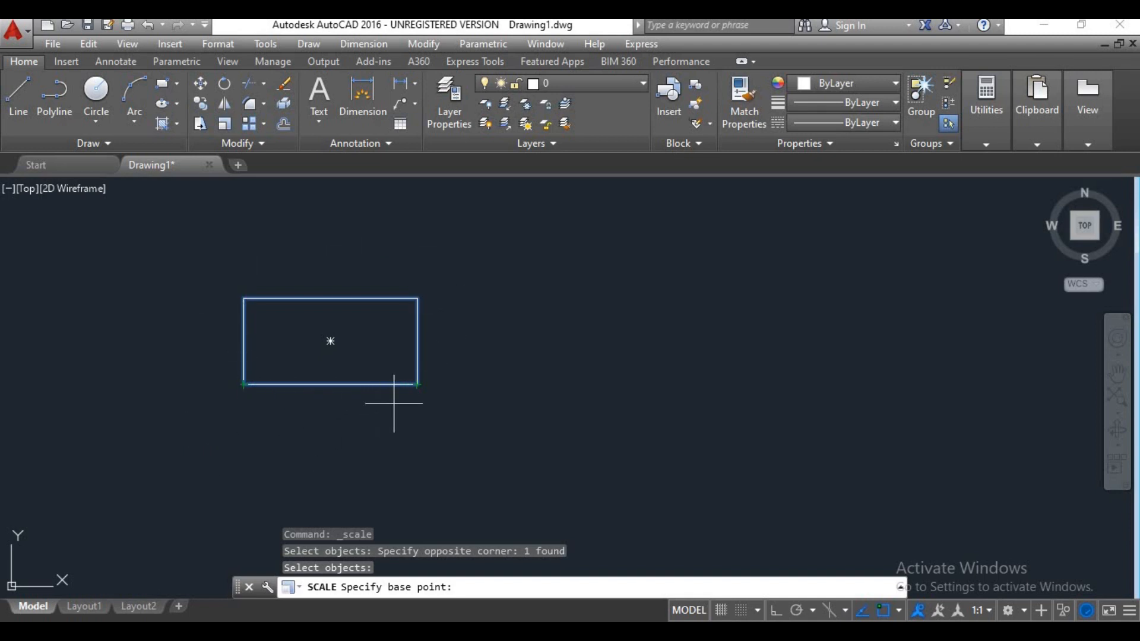
pyautogui.click(244, 385)
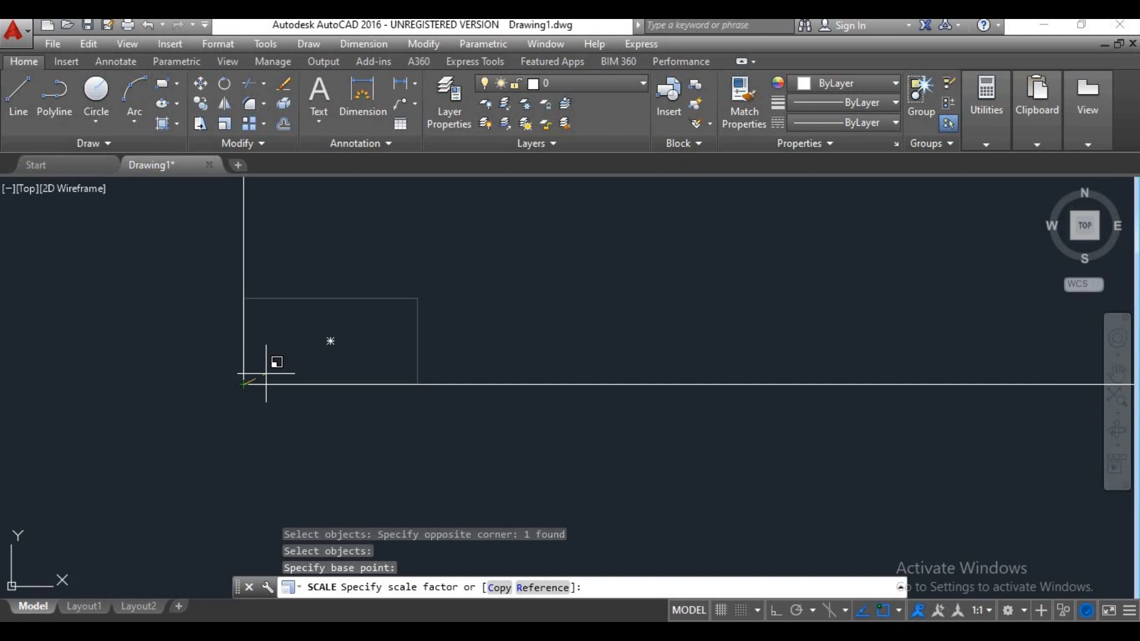
pyautogui.write('1')
pyautogui.press('Return')
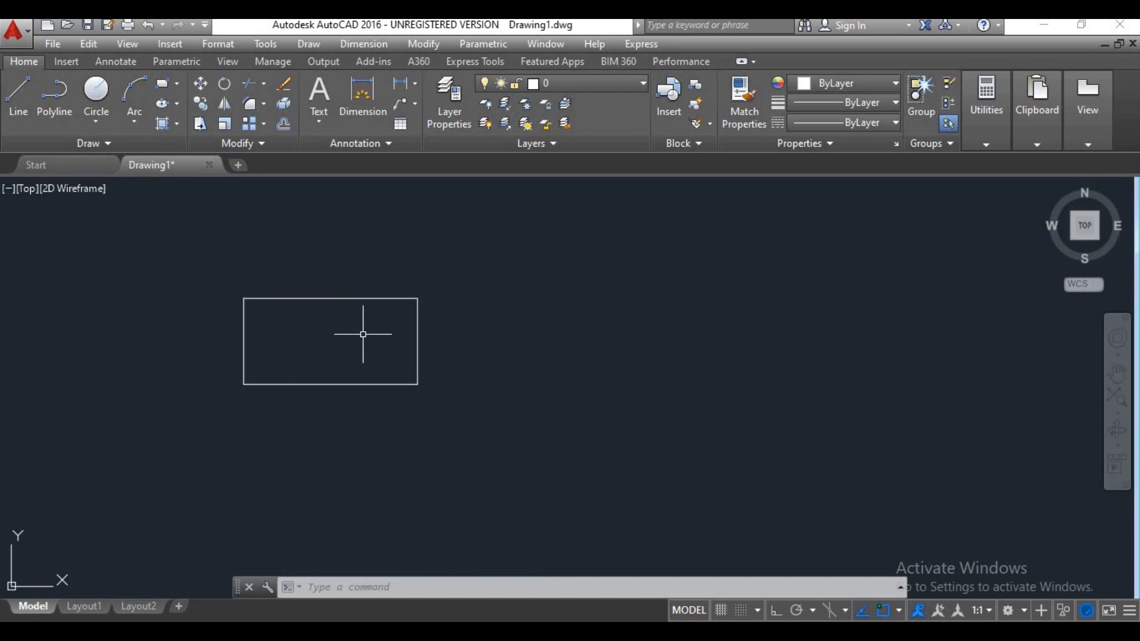
# Scale the rectangle by a factor of 2 from its lower-left corner.
pyautogui.write('sc')
pyautogui.press('Return')
pyautogui.click(334, 356)
pyautogui.click(252, 416)
pyautogui.press('Return')
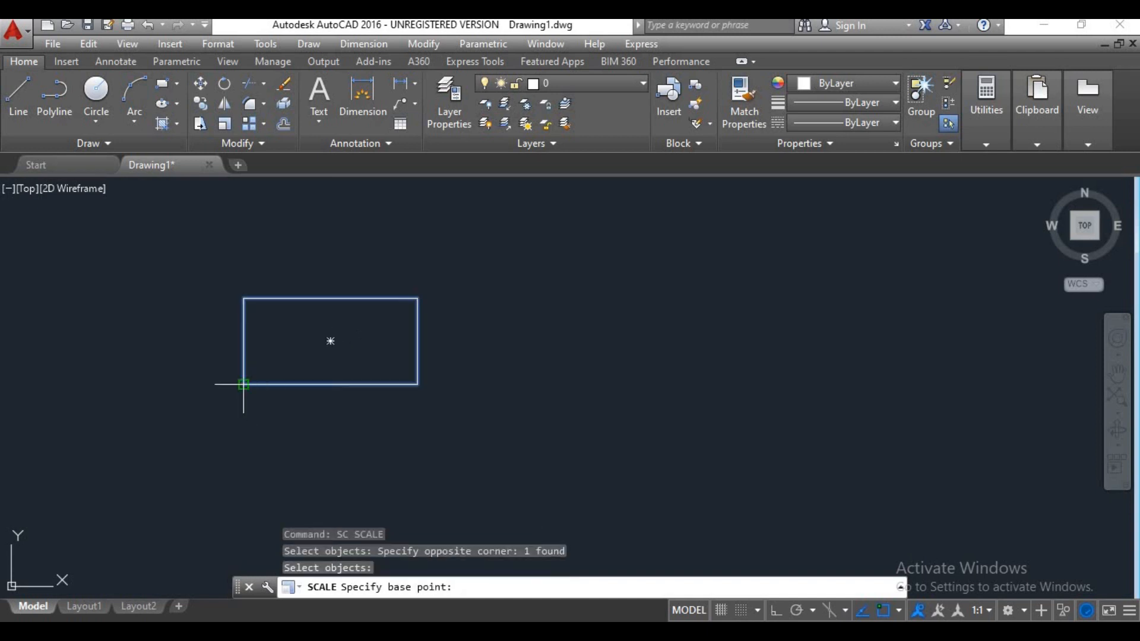
pyautogui.click(243, 384)
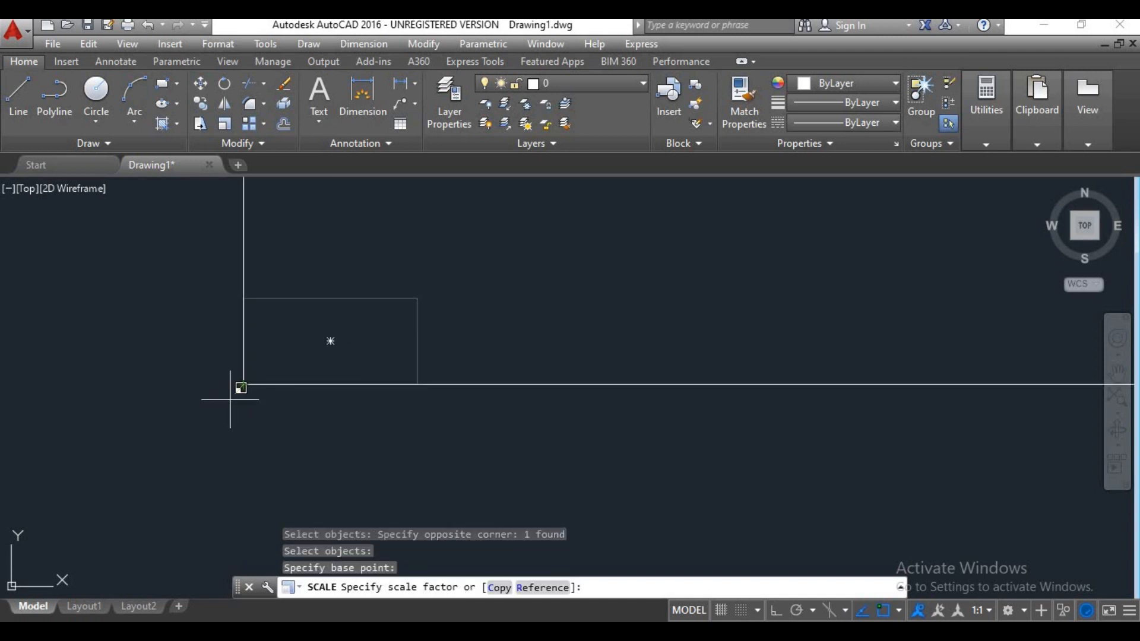
pyautogui.write('2')
pyautogui.press('Return')
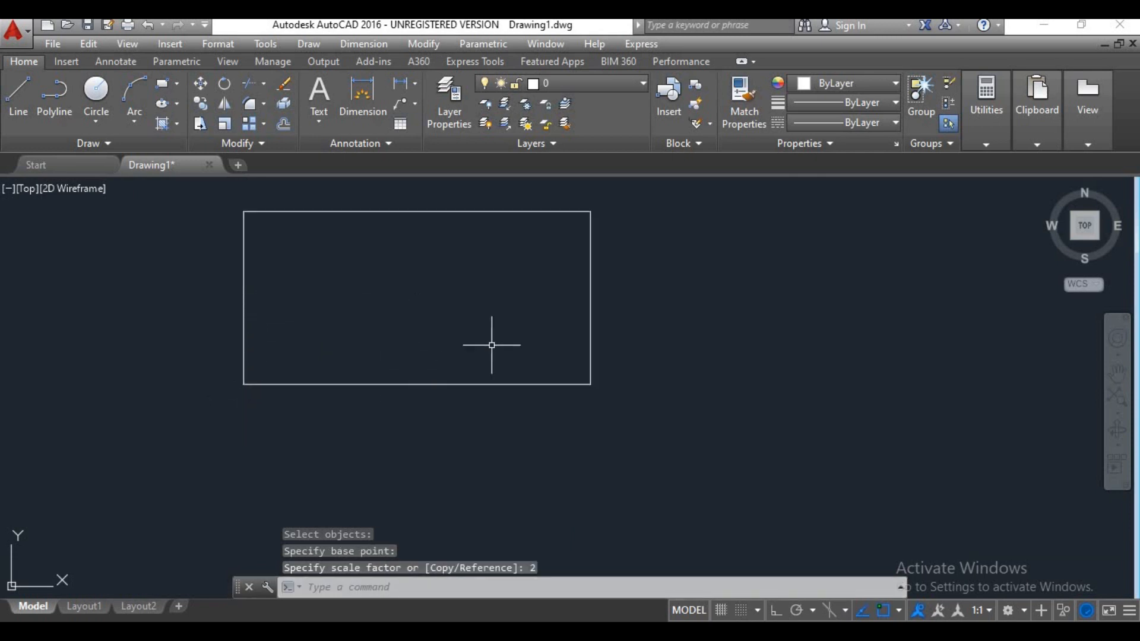
# Scale the rectangle by a factor of .5 about its lower-left corner.
pyautogui.scroll(-2, 463, 326)
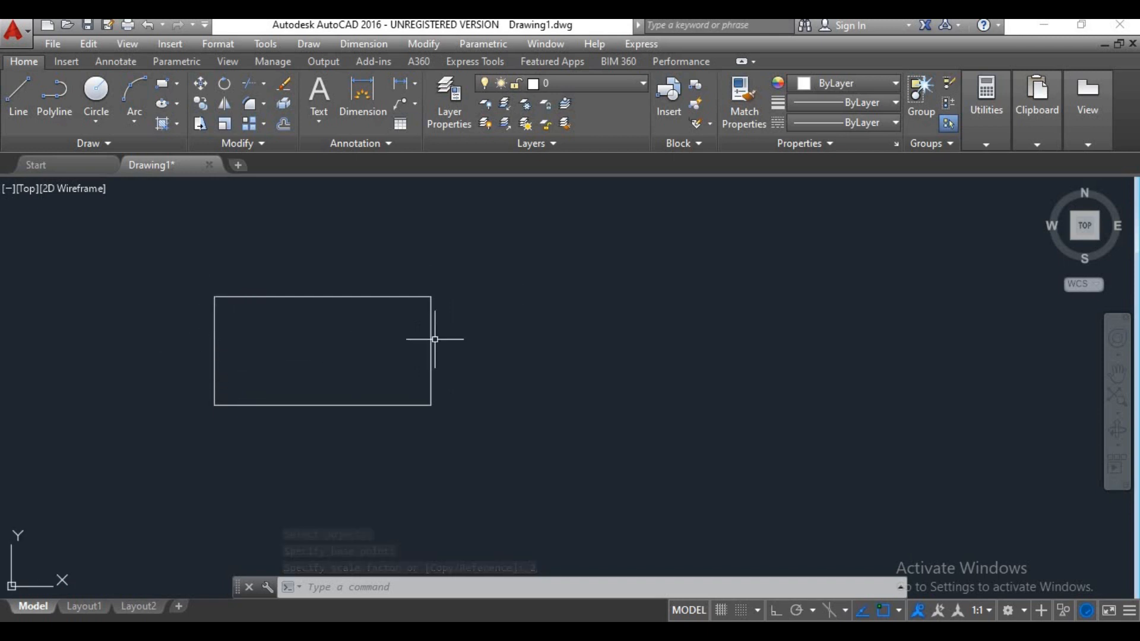
pyautogui.scroll(-1, 447, 392)
pyautogui.scroll(2, 392, 364)
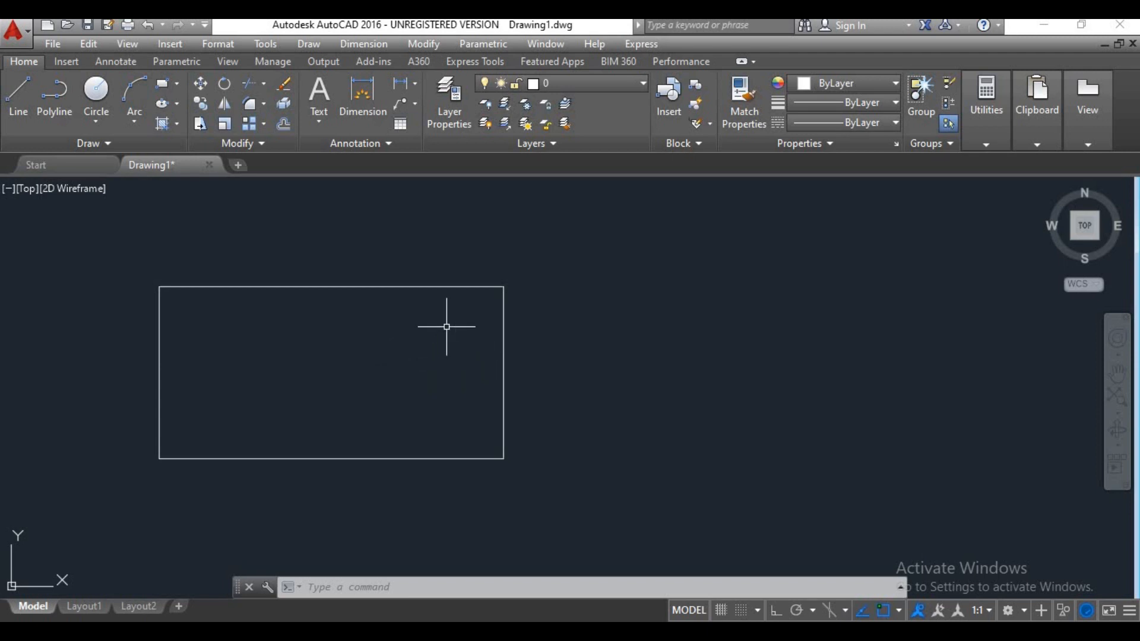
pyautogui.write('sc')
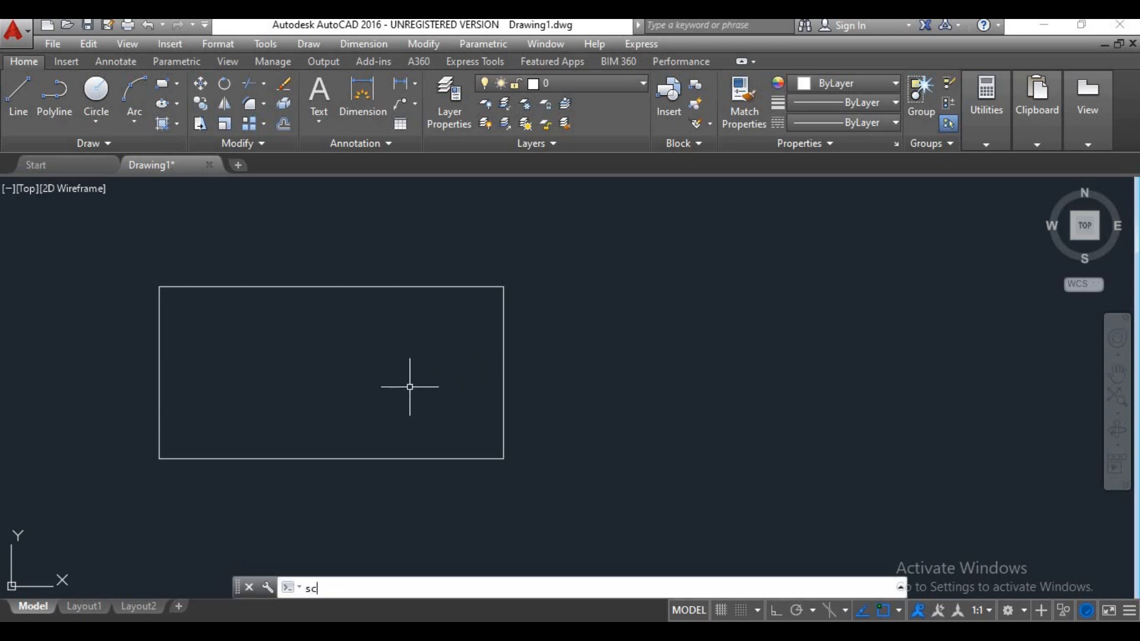
pyautogui.press('Return')
pyautogui.click(406, 386)
pyautogui.click(265, 478)
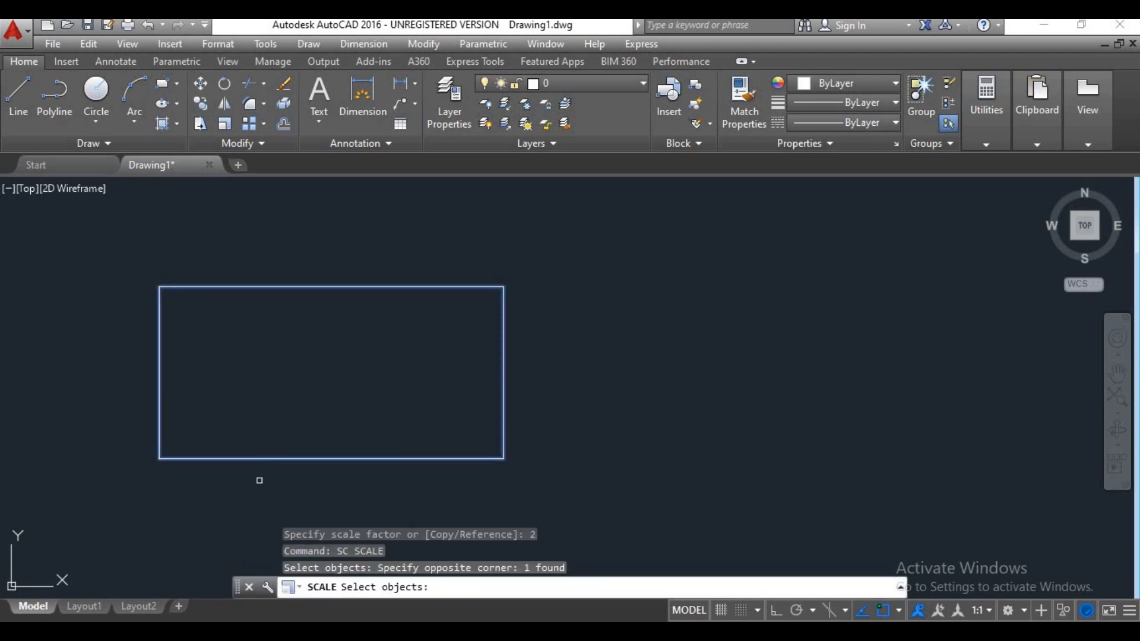
pyautogui.press('Return')
pyautogui.click(158, 458)
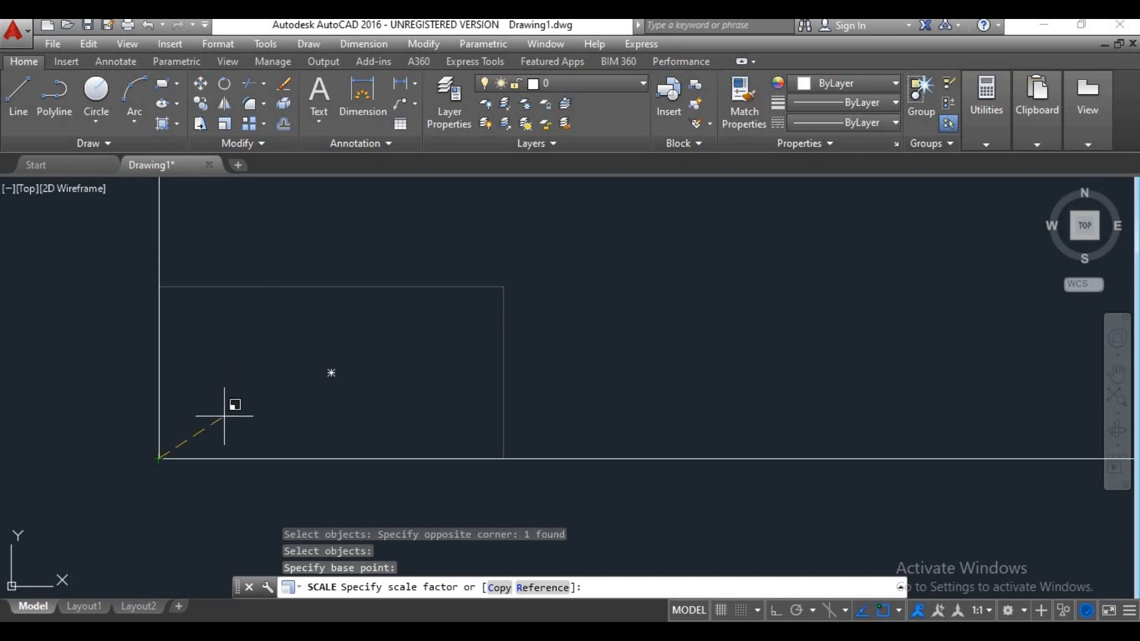
pyautogui.write('.5')
pyautogui.press('Return')
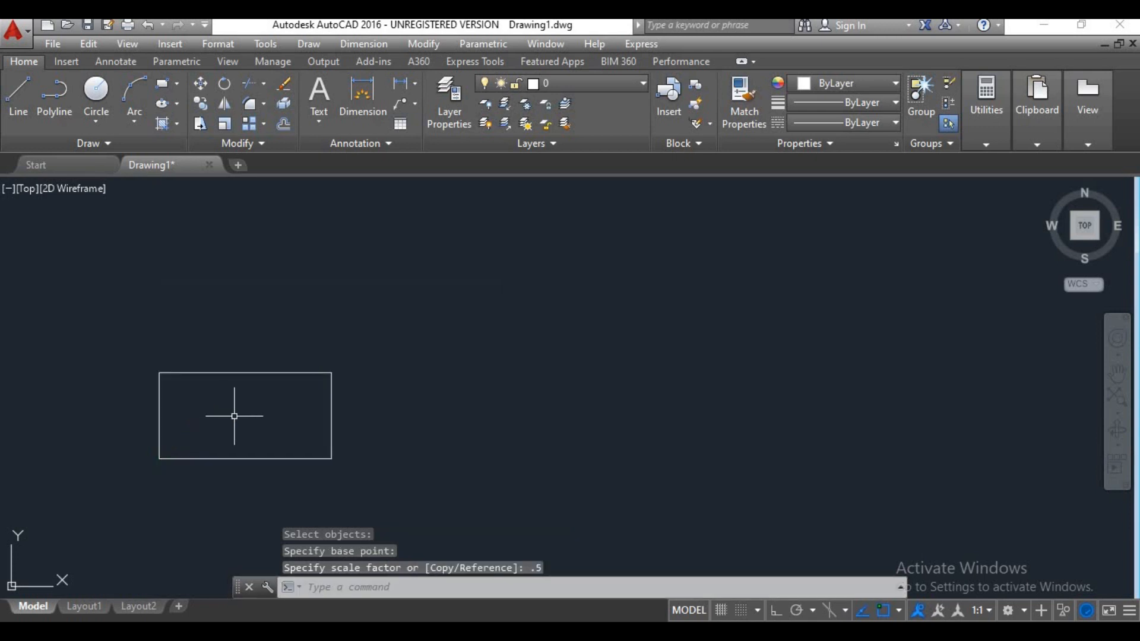
# Create a scaled copy of the rectangle with the Copy option, using factor 2 and its lower-left corner as base point.
pyautogui.moveTo(287, 437); pyautogui.dragTo(280, 425, button='middle')
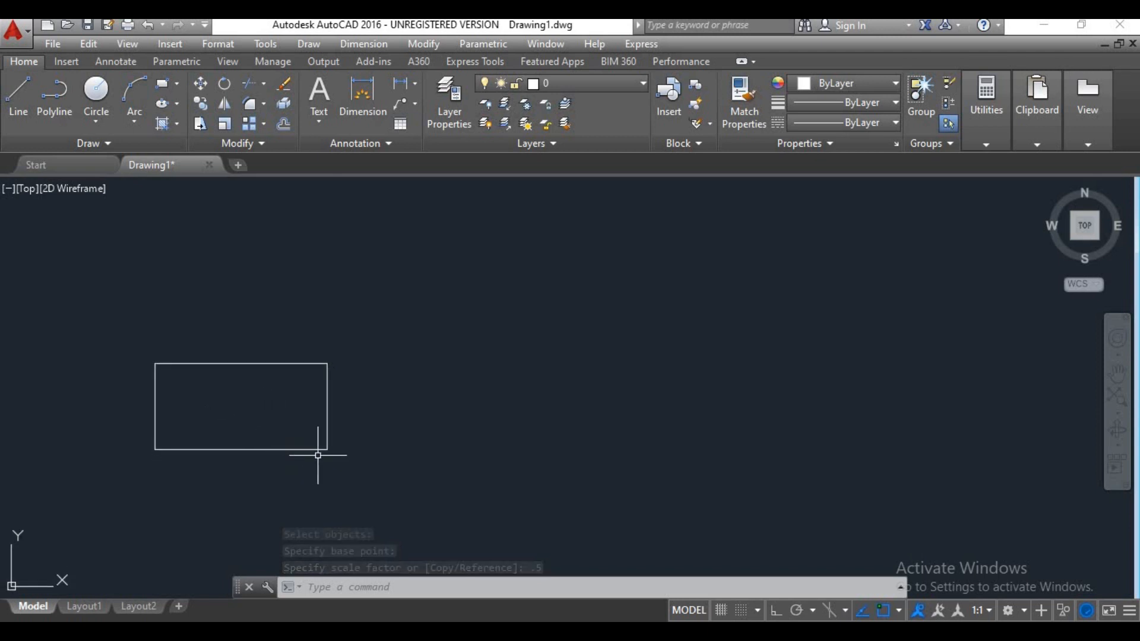
pyautogui.write('sc')
pyautogui.press('Return')
pyautogui.click(268, 425)
pyautogui.click(188, 476)
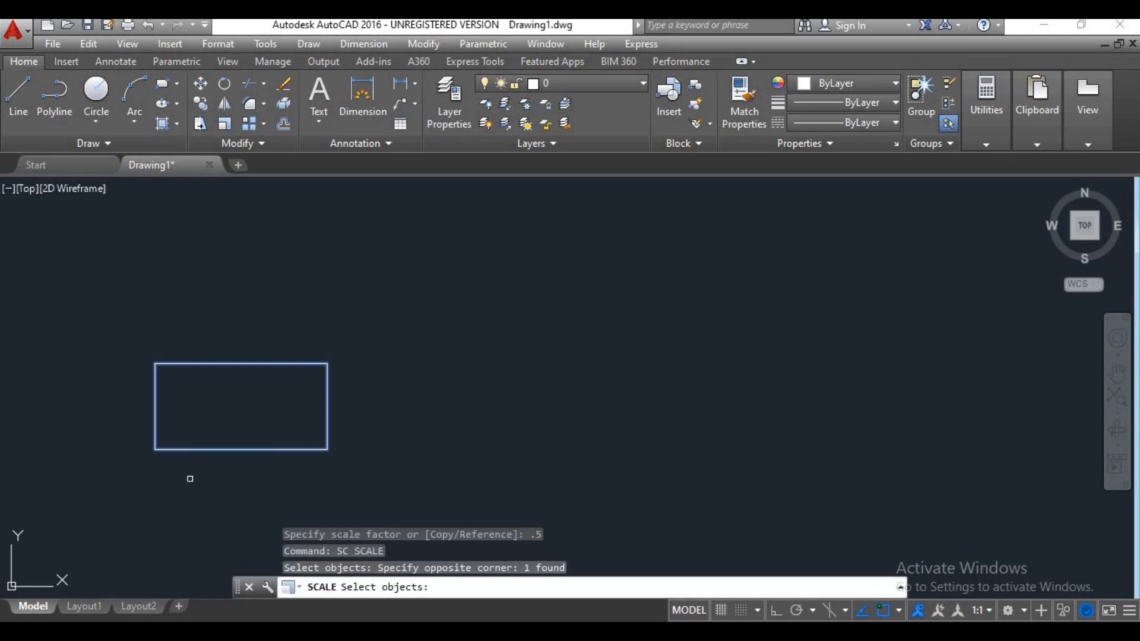
pyautogui.press('Return')
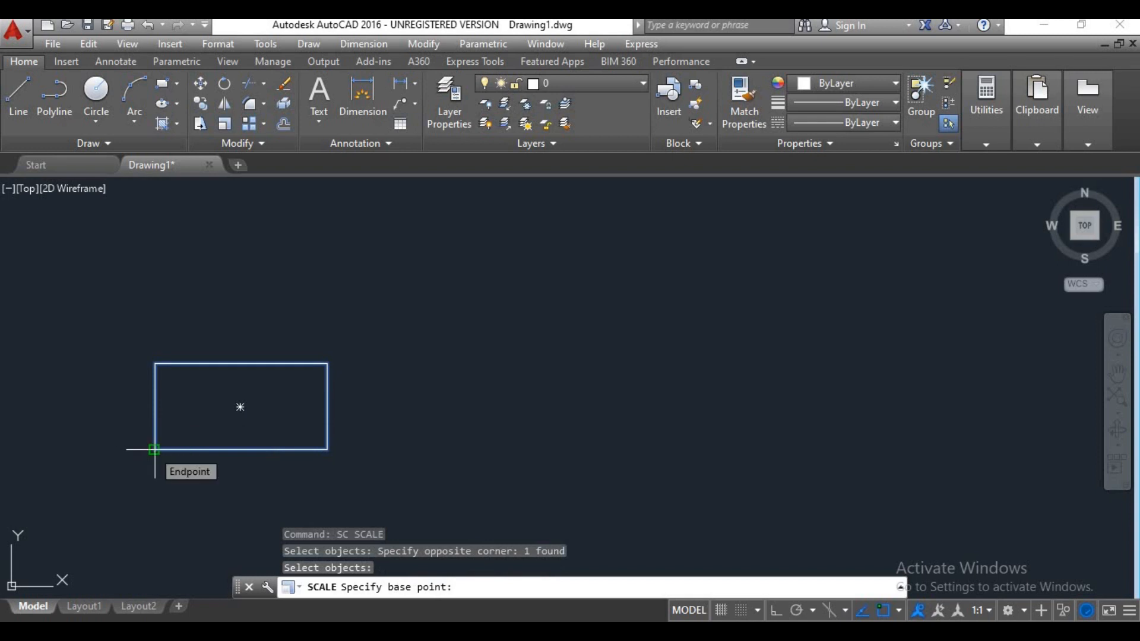
pyautogui.click(154, 449)
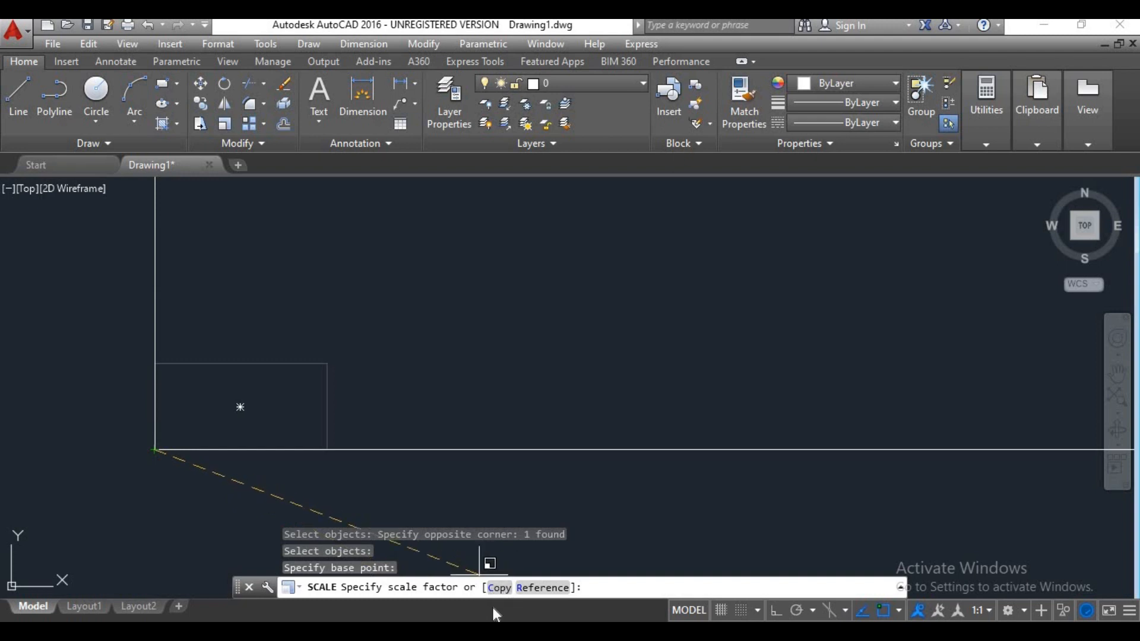
pyautogui.click(501, 589)
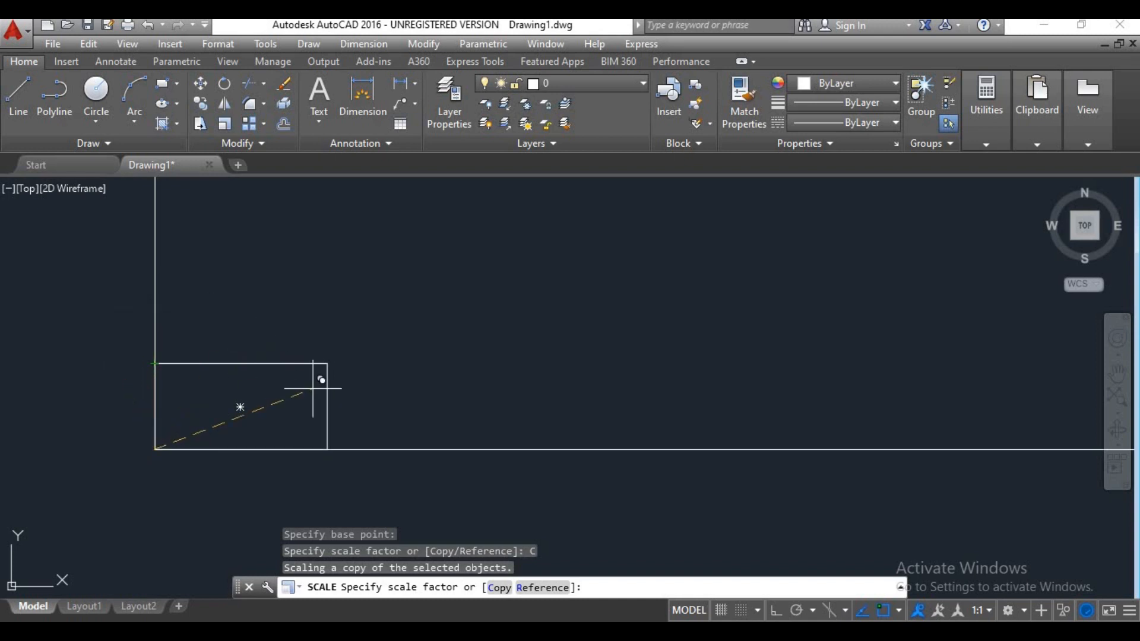
pyautogui.write('2')
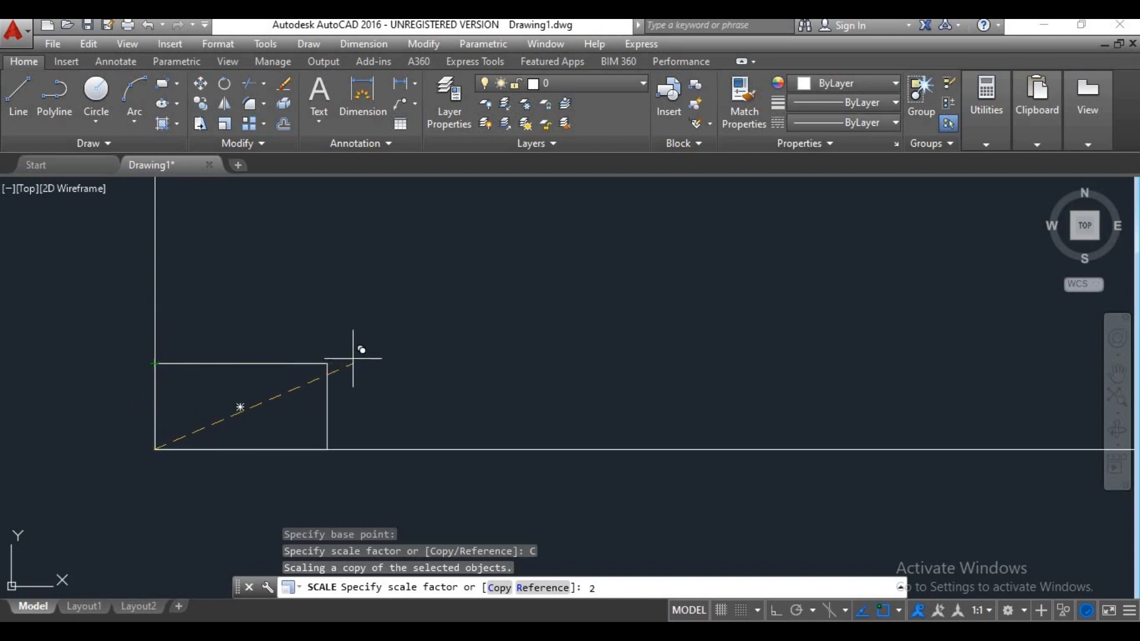
pyautogui.press('Return')
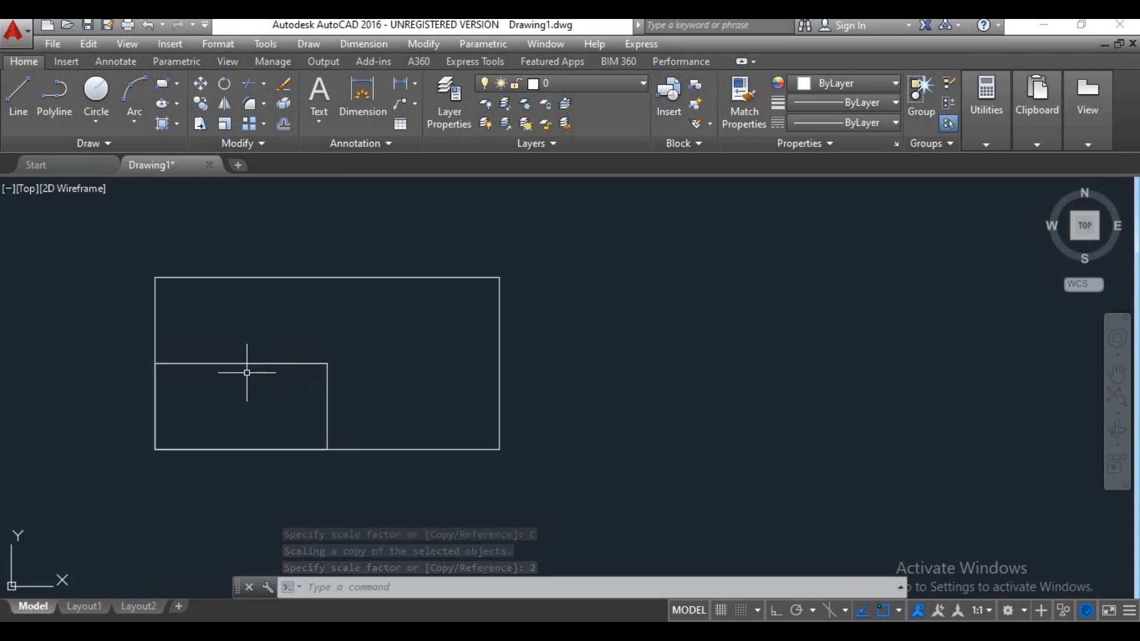
# Erase the smaller inner rectangle, keeping only the larger copy.
pyautogui.scroll(-4, 318, 398)
pyautogui.moveTo(331, 410); pyautogui.dragTo(279, 402, button='middle')
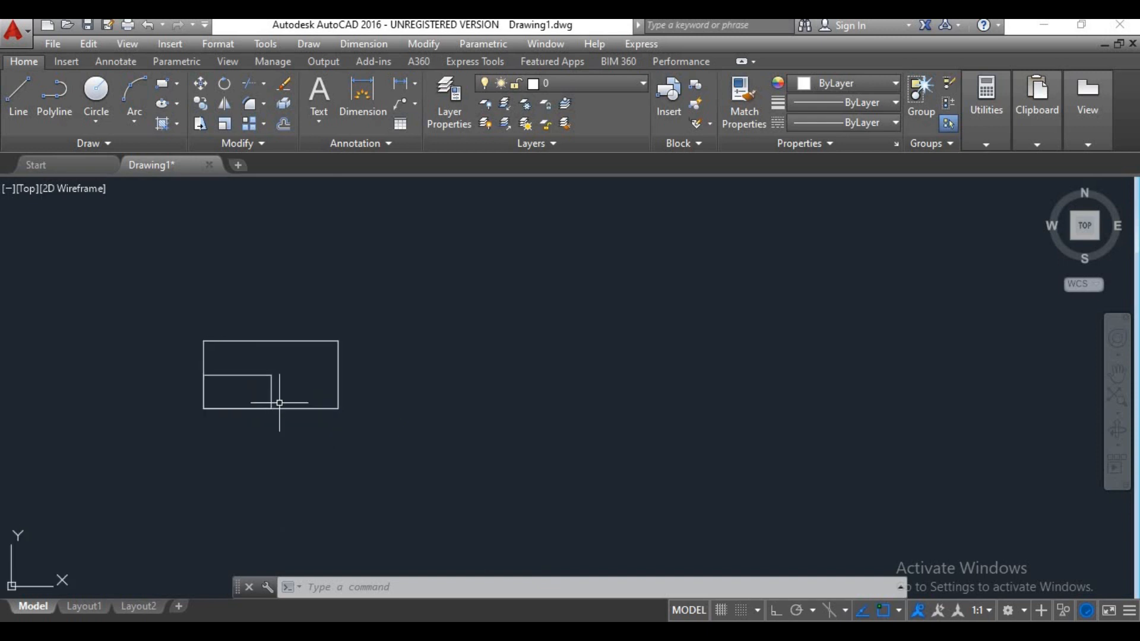
pyautogui.scroll(2, 276, 401)
pyautogui.click(276, 379)
pyautogui.click(221, 389)
pyautogui.write('E')
pyautogui.press('Return')
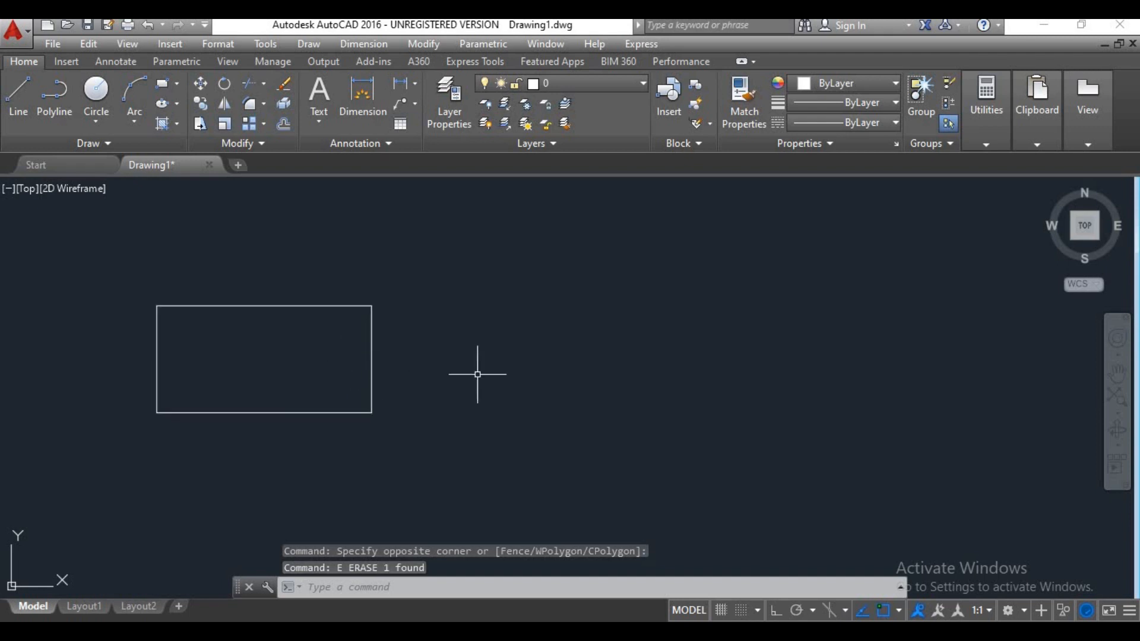
# Draw a horizontal line about 92 units long to the right of the rectangle, with Ortho mode on.
pyautogui.write('P')
pyautogui.press('BackSpace')
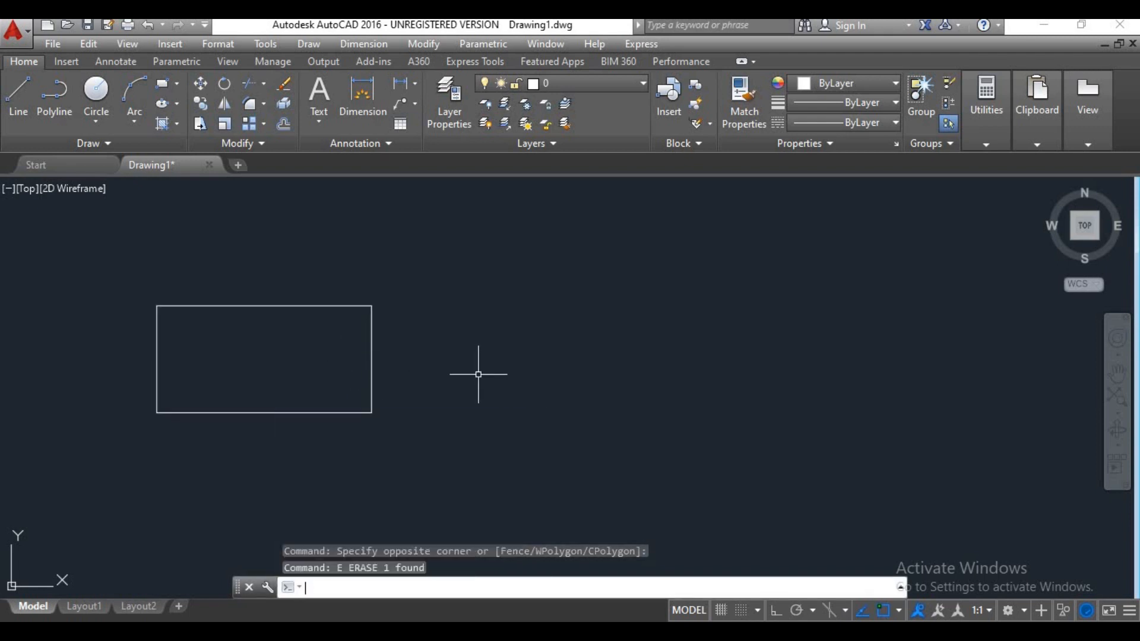
pyautogui.write('L')
pyautogui.press('Return')
pyautogui.click(475, 311)
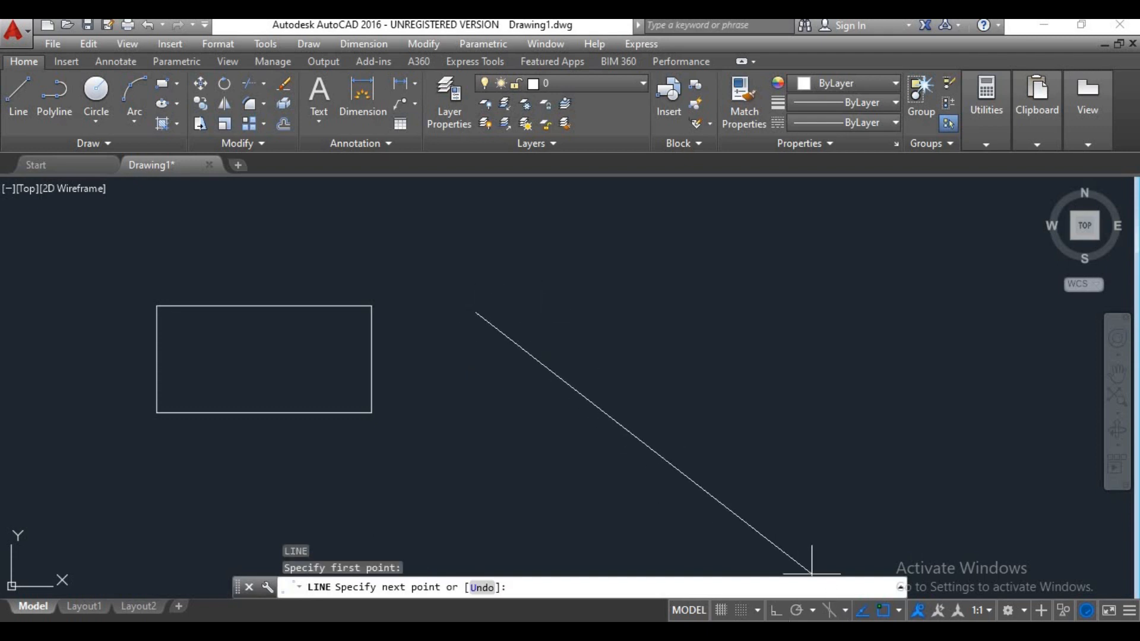
pyautogui.click(776, 610)
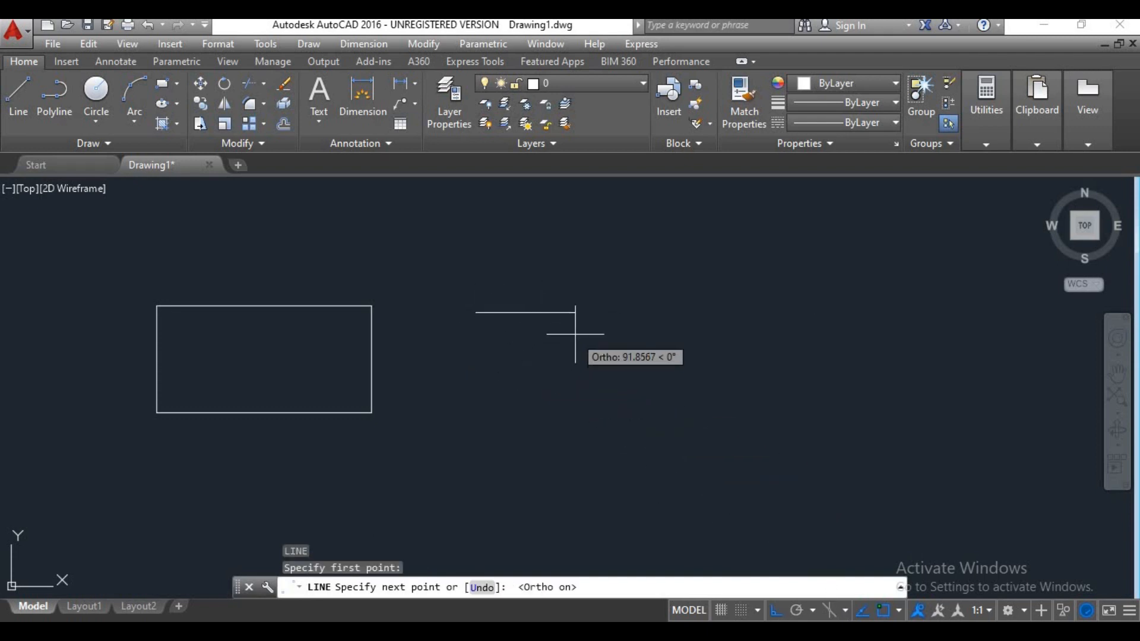
pyautogui.click(576, 315)
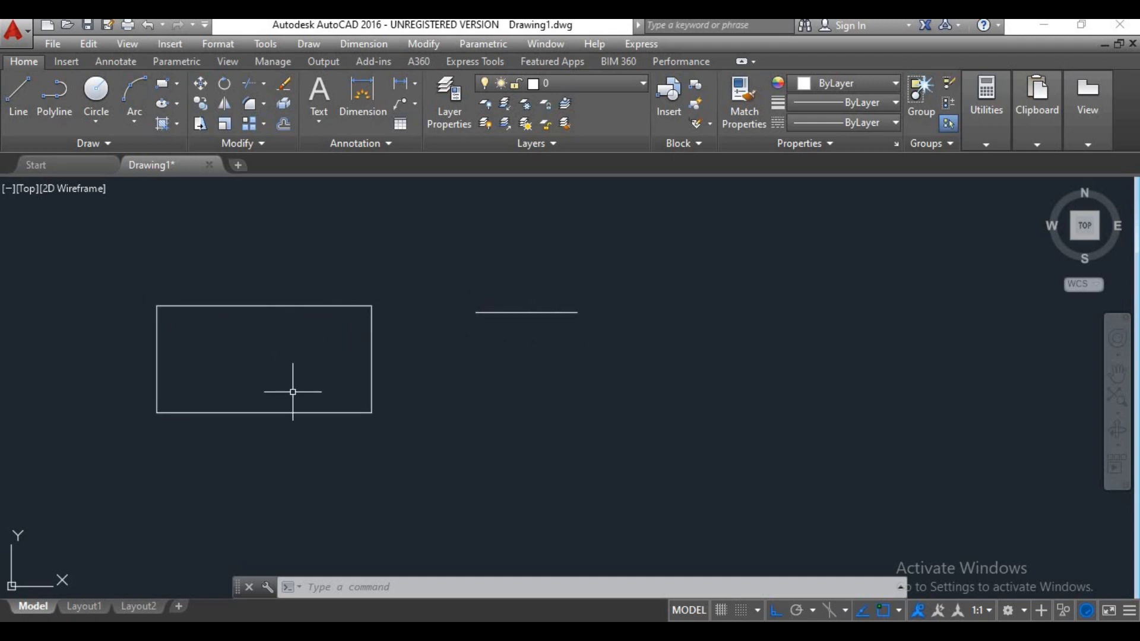
# Scale the rectangle about its upper-left corner with the Reference option, using its top edge as reference and the separate line's two endpoints as new length.
pyautogui.write('sc')
pyautogui.press('Return')
pyautogui.click(404, 350)
pyautogui.click(328, 409)
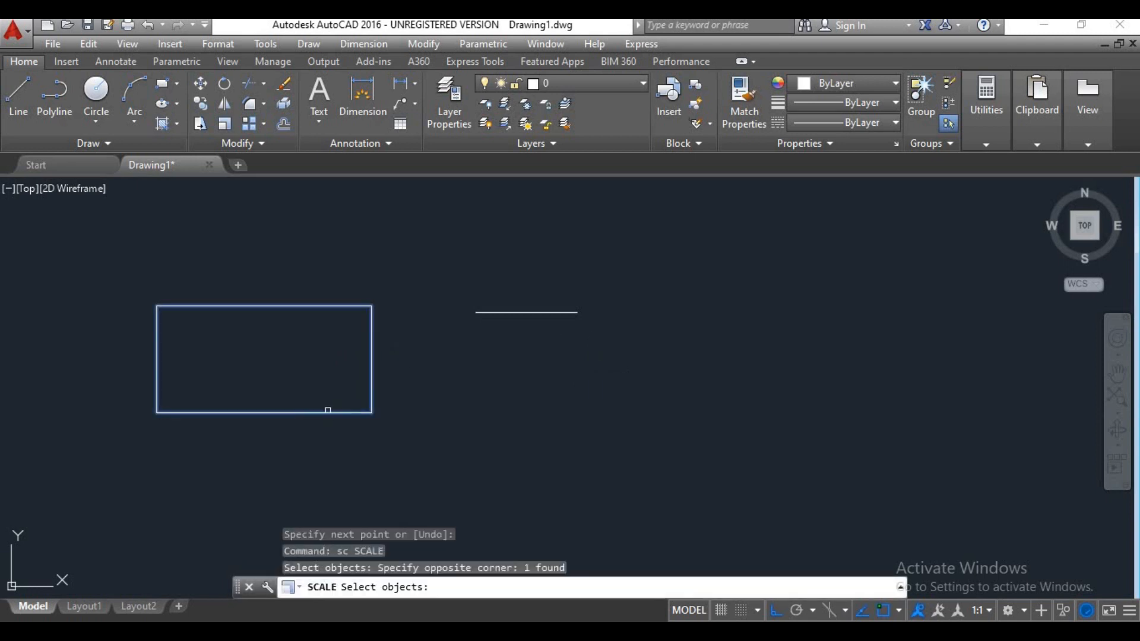
pyautogui.press('Return')
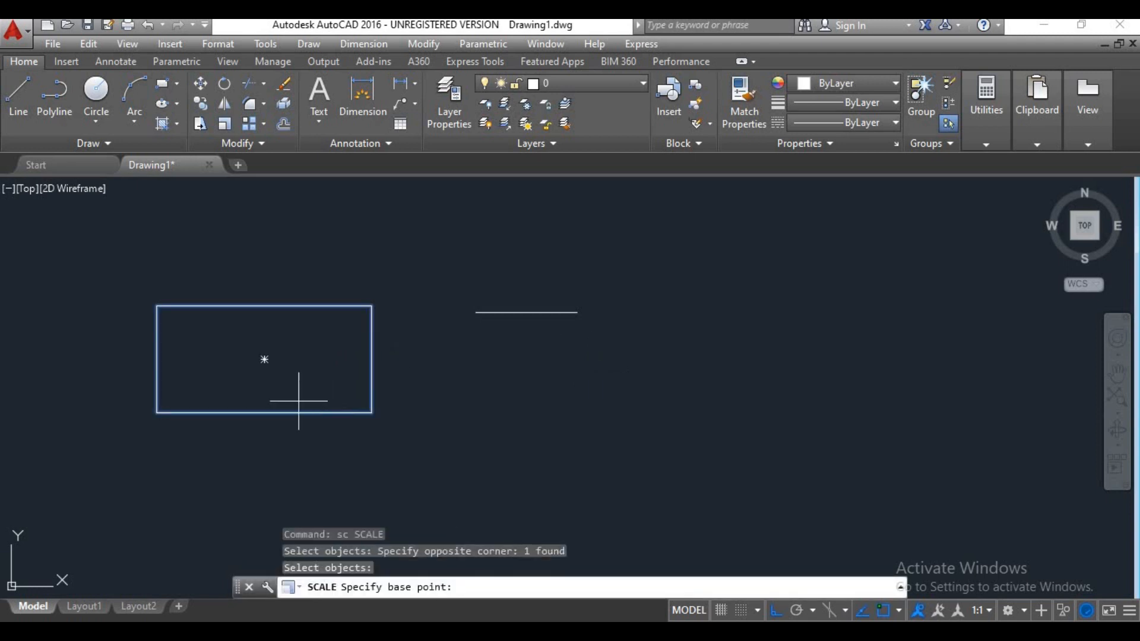
pyautogui.click(157, 305)
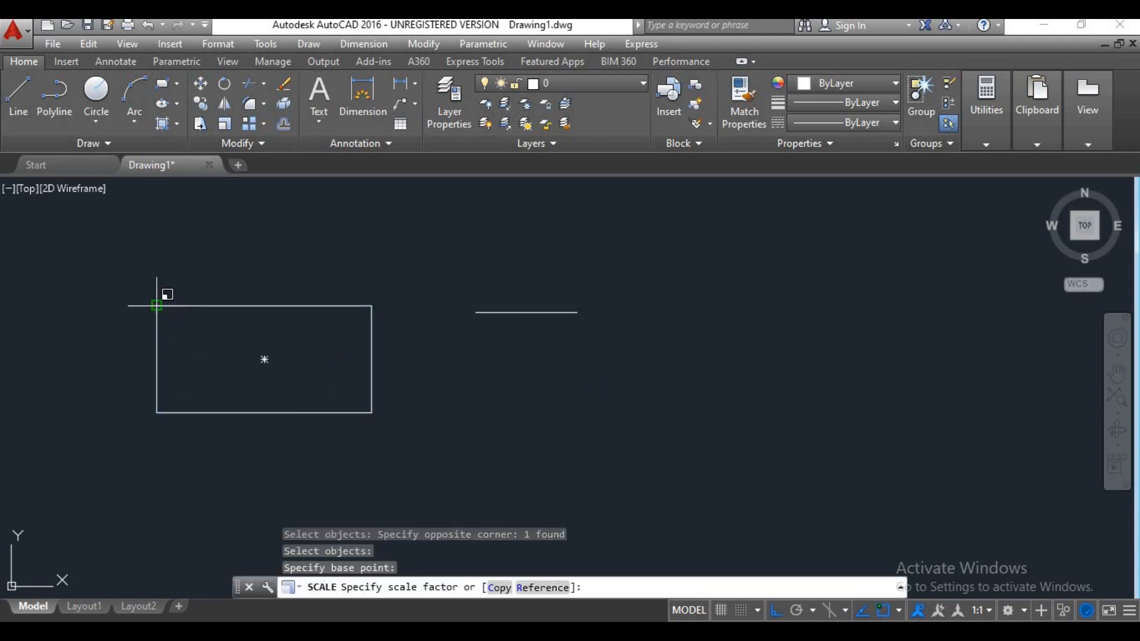
pyautogui.click(542, 588)
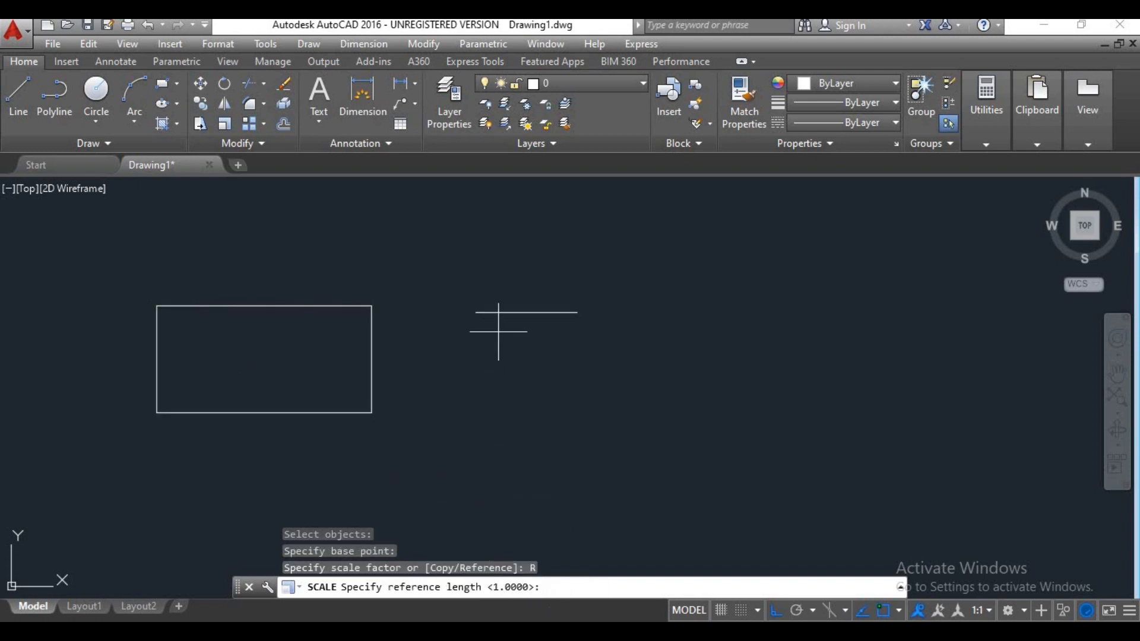
pyautogui.click(157, 306)
pyautogui.click(371, 306)
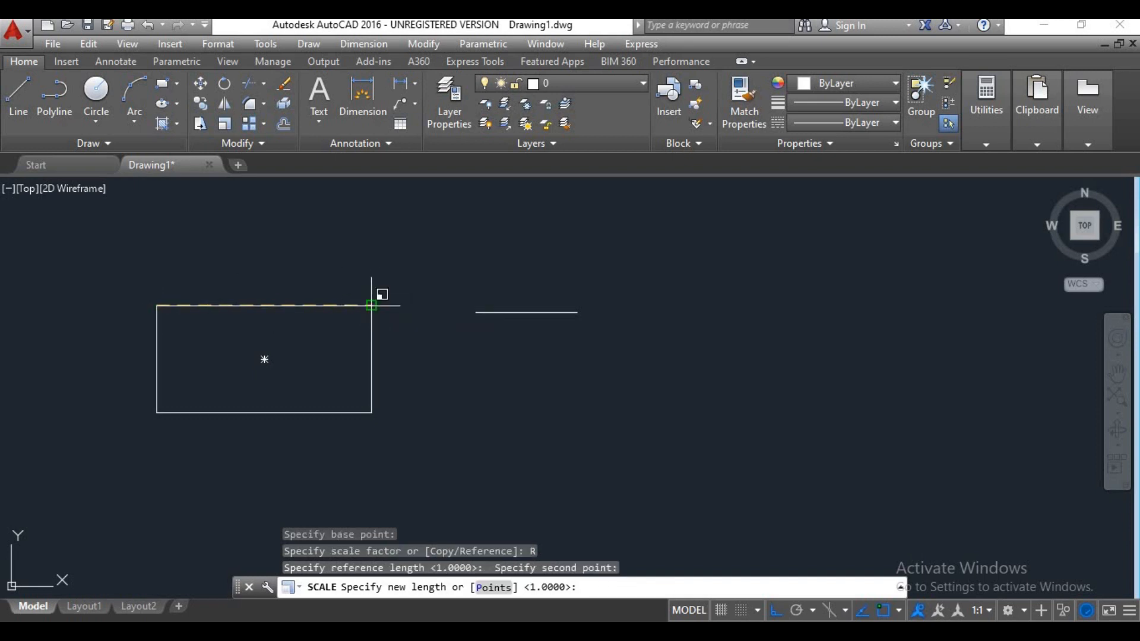
pyautogui.write('p')
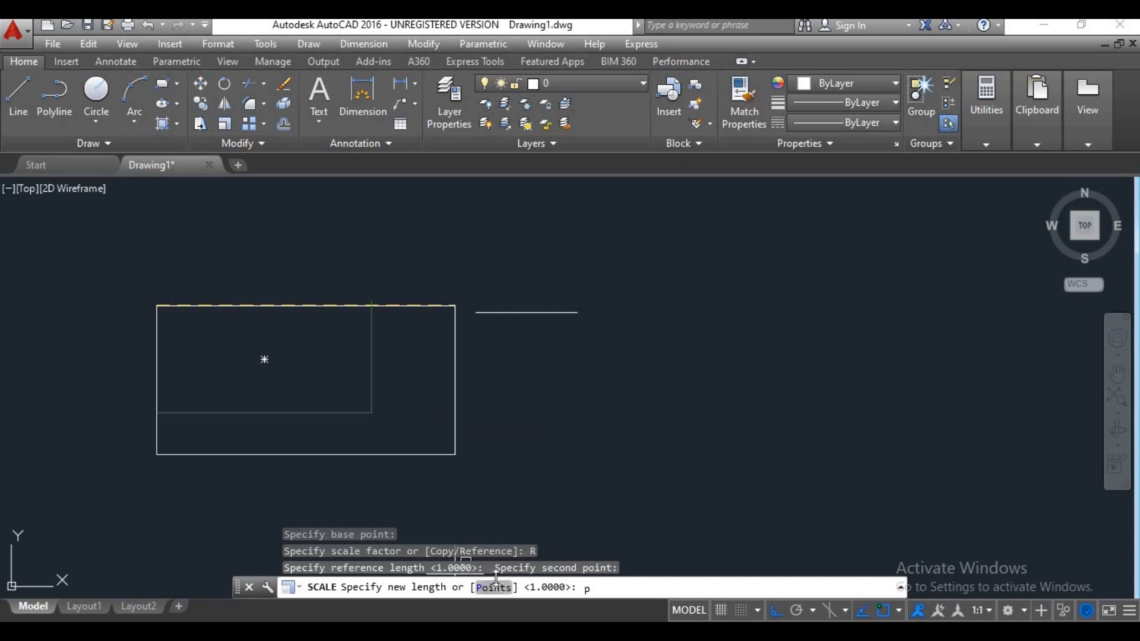
pyautogui.press('Return')
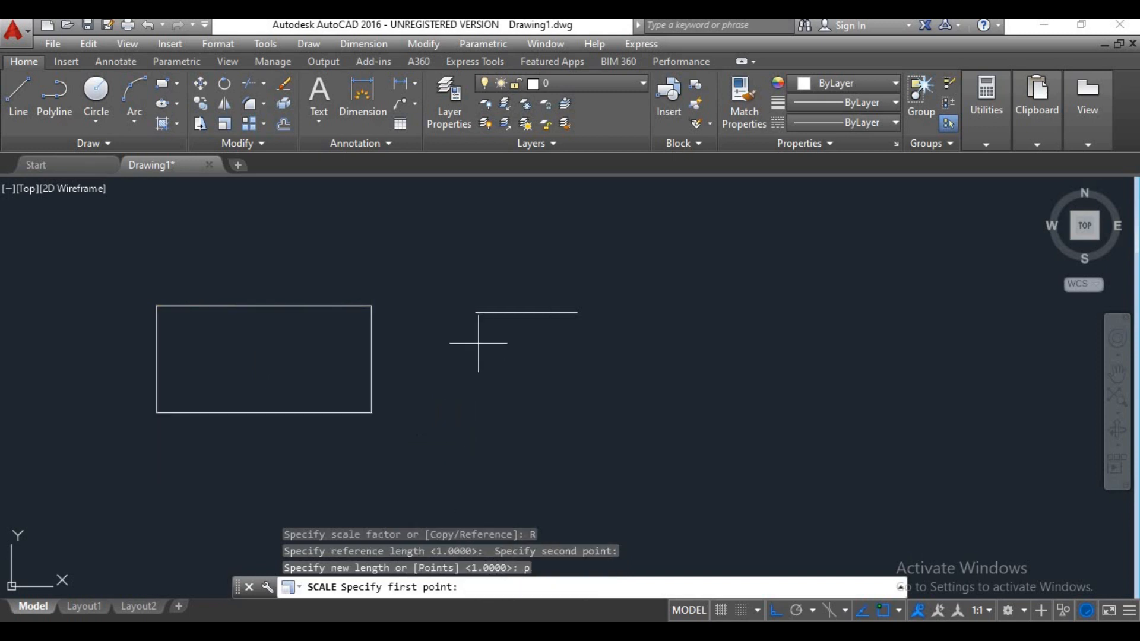
pyautogui.click(476, 312)
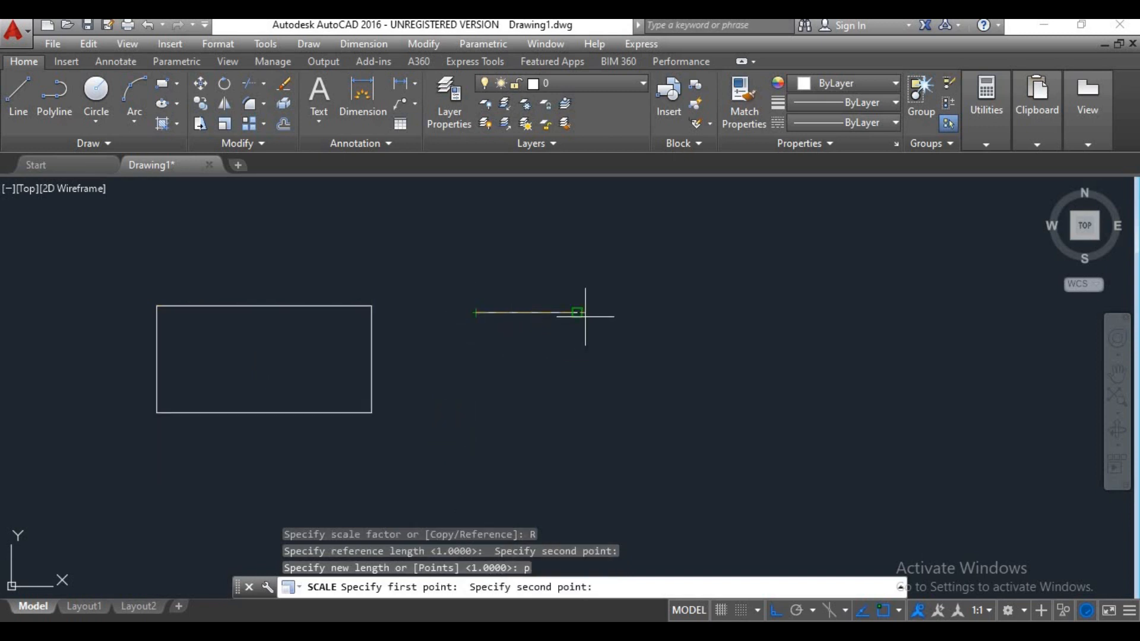
pyautogui.click(577, 312)
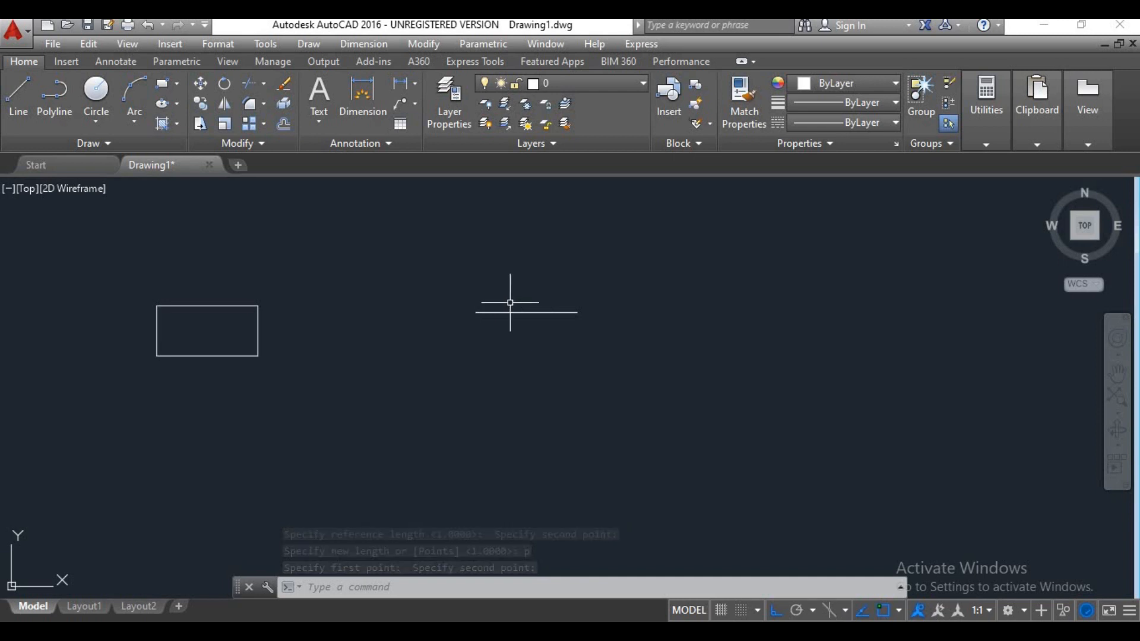
# Add a linear dimension above the separate horizontal line, measured between its two endpoints.
pyautogui.click(352, 46)
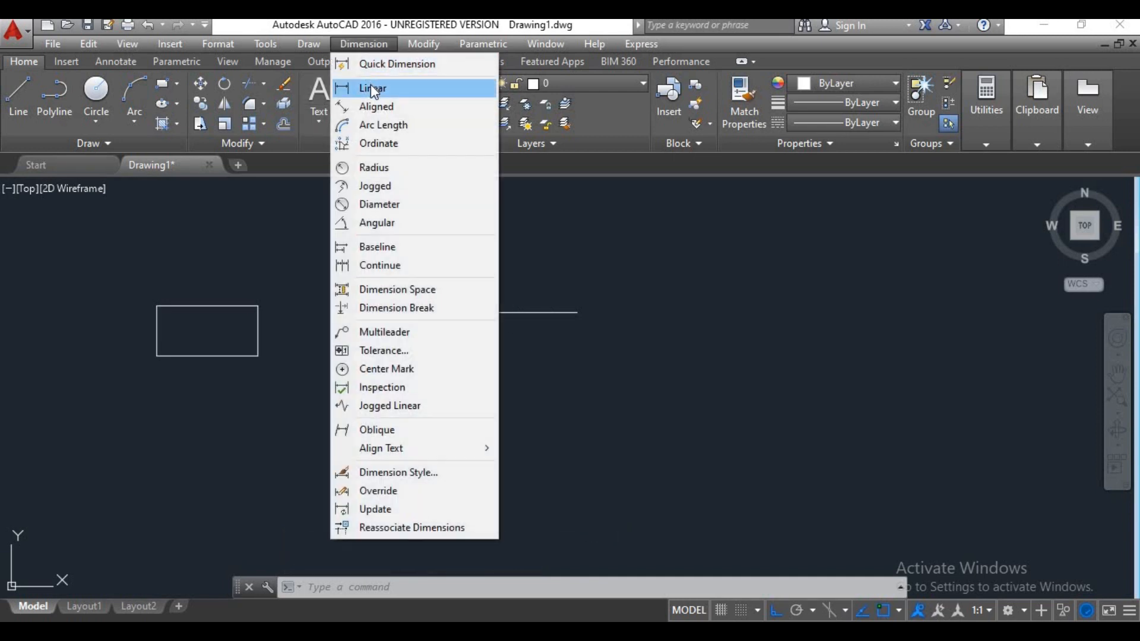
pyautogui.click(372, 89)
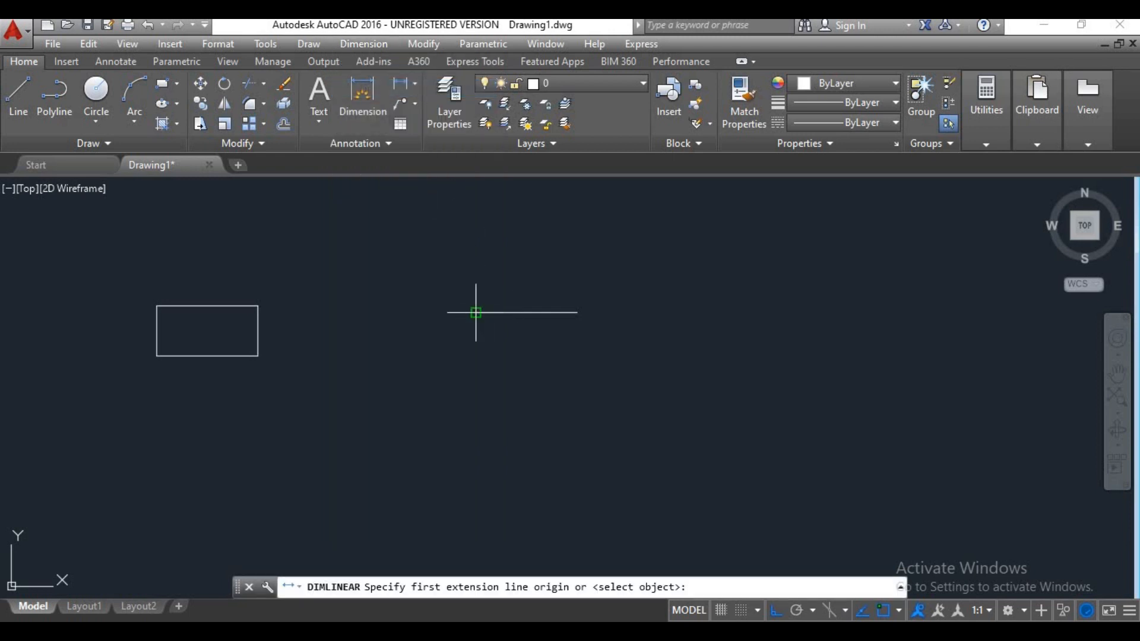
pyautogui.click(475, 312)
pyautogui.click(577, 312)
pyautogui.click(567, 295)
pyautogui.scroll(4, 526, 292)
pyautogui.scroll(3, 522, 291)
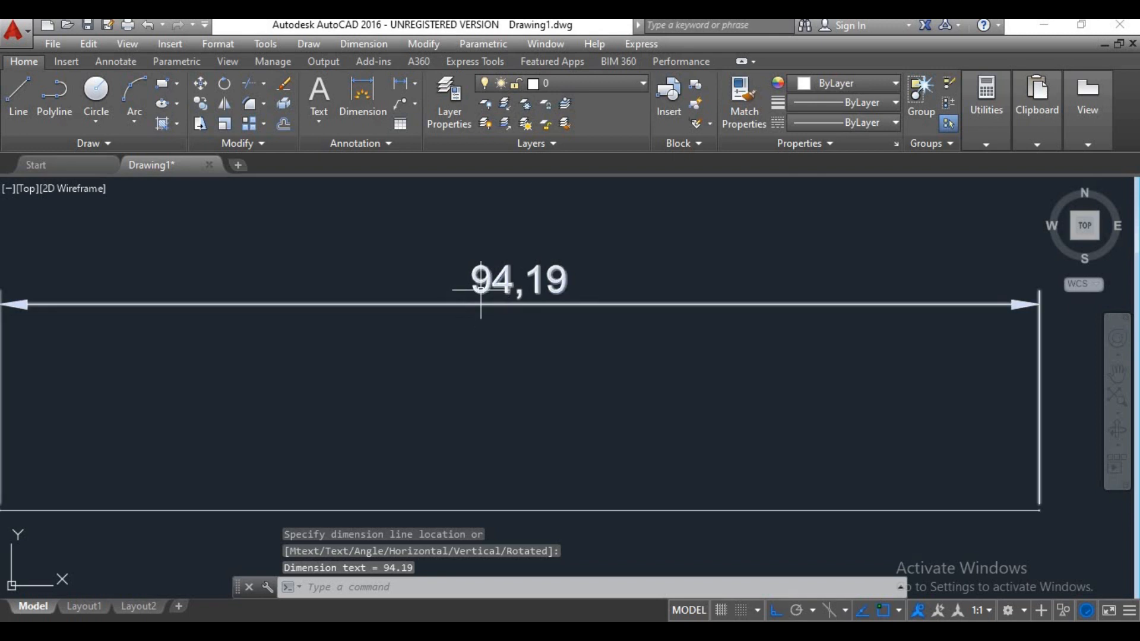
pyautogui.scroll(-7, 543, 320)
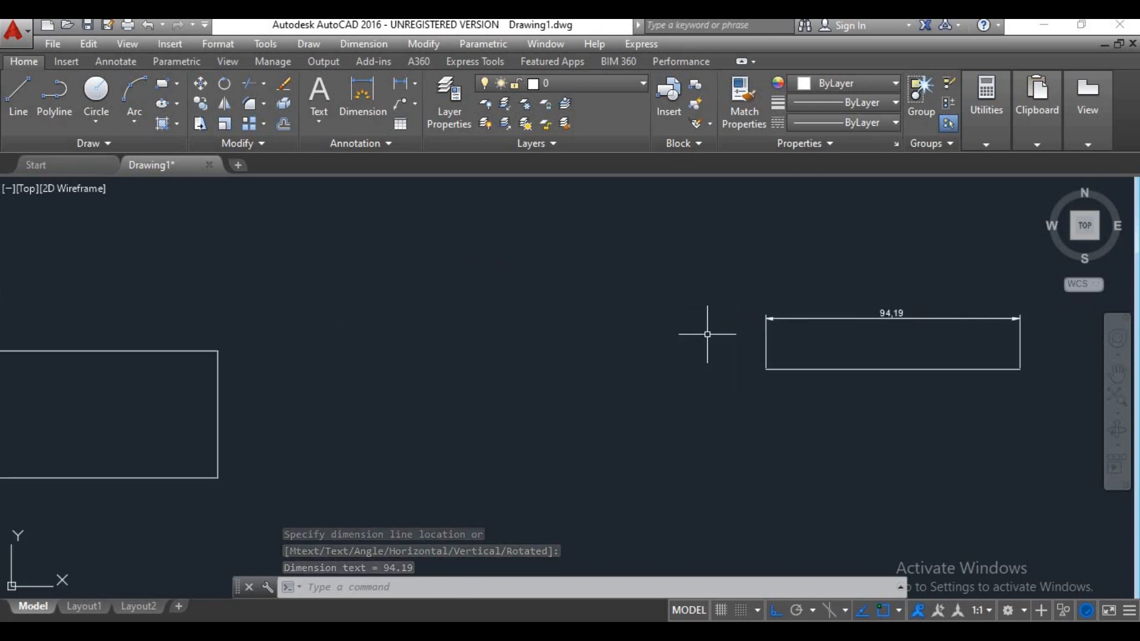
# Add a linear dimension above the rectangle's top edge for comparison with the line.
pyautogui.press('Return')
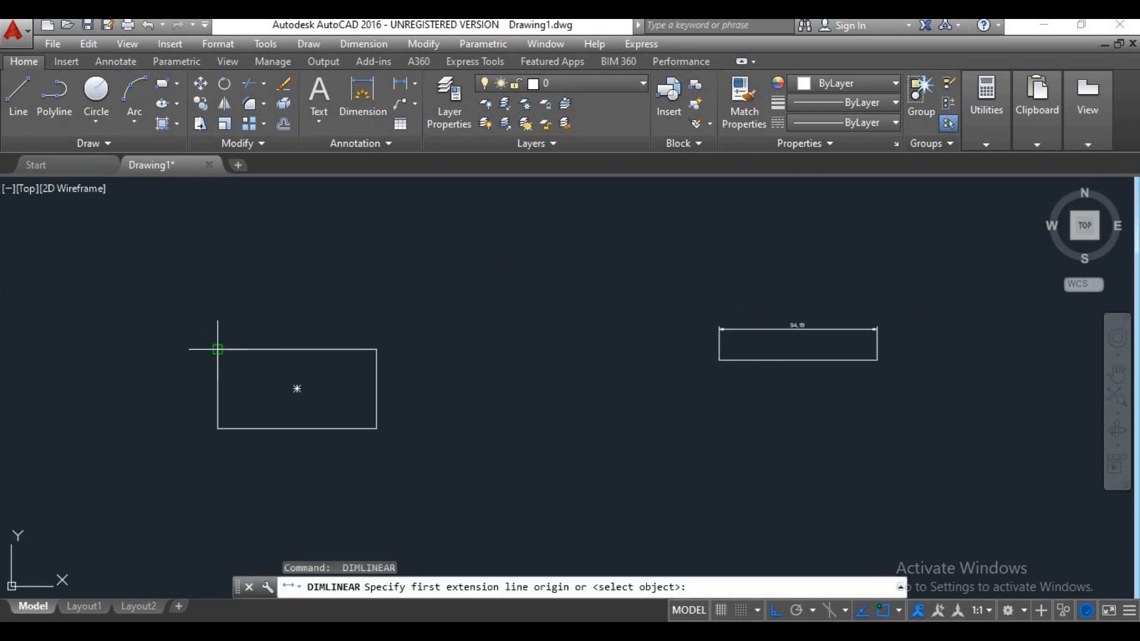
pyautogui.click(217, 349)
pyautogui.click(376, 349)
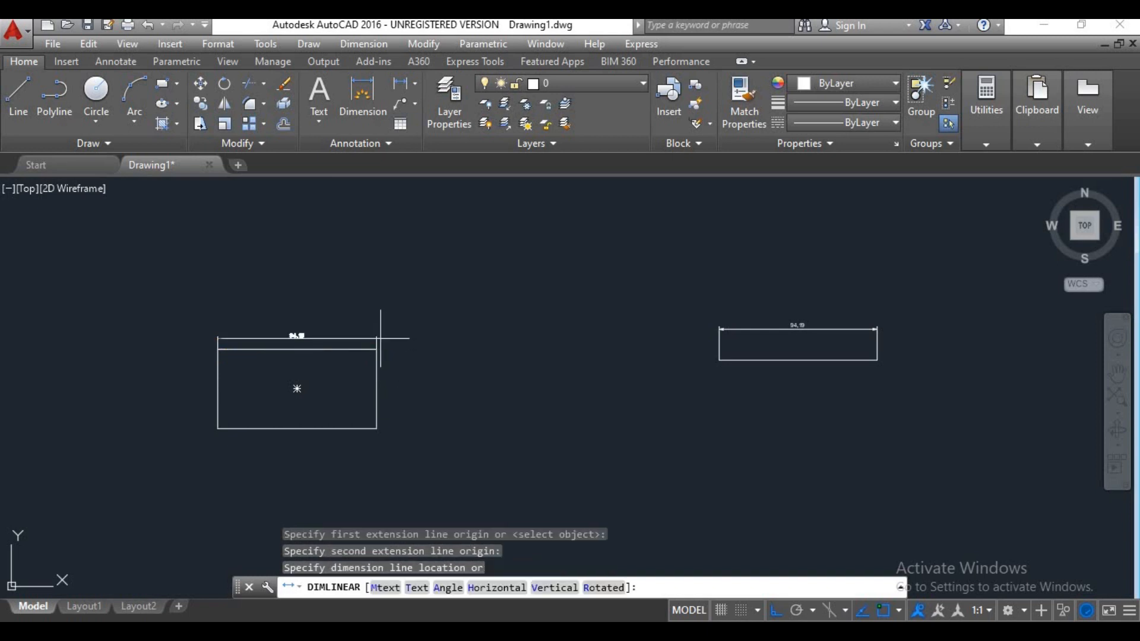
pyautogui.click(338, 331)
pyautogui.scroll(4, 296, 335)
pyautogui.scroll(-4, 293, 334)
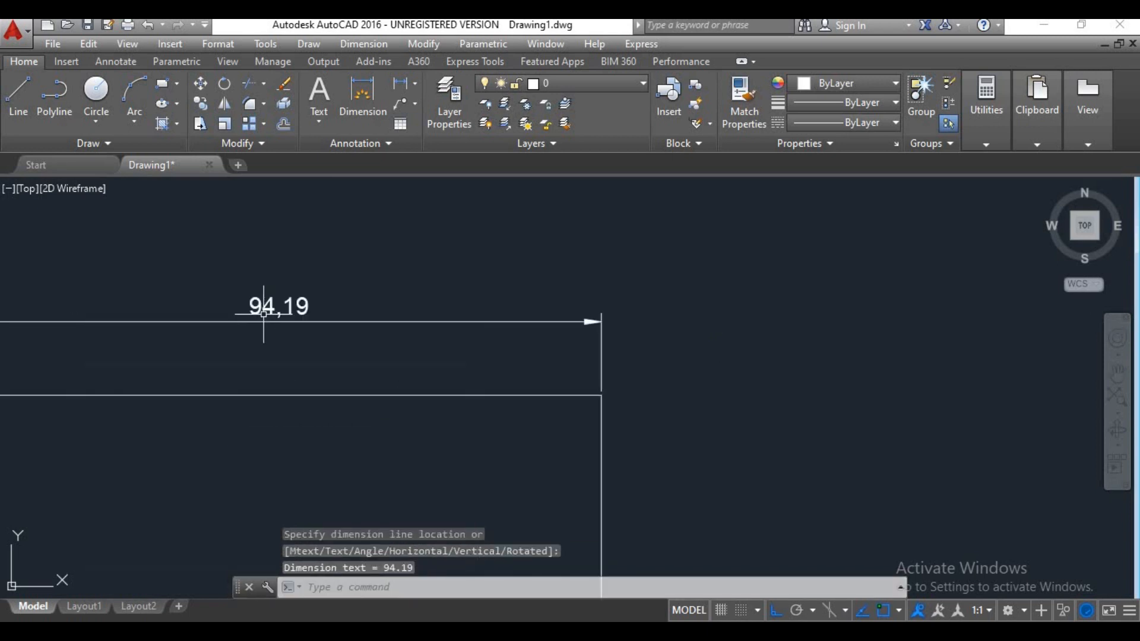
# Erase the rectangle, the line and both dimensions from the drawing.
pyautogui.click(908, 262)
pyautogui.click(61, 435)
pyautogui.write('e')
pyautogui.press('Return')
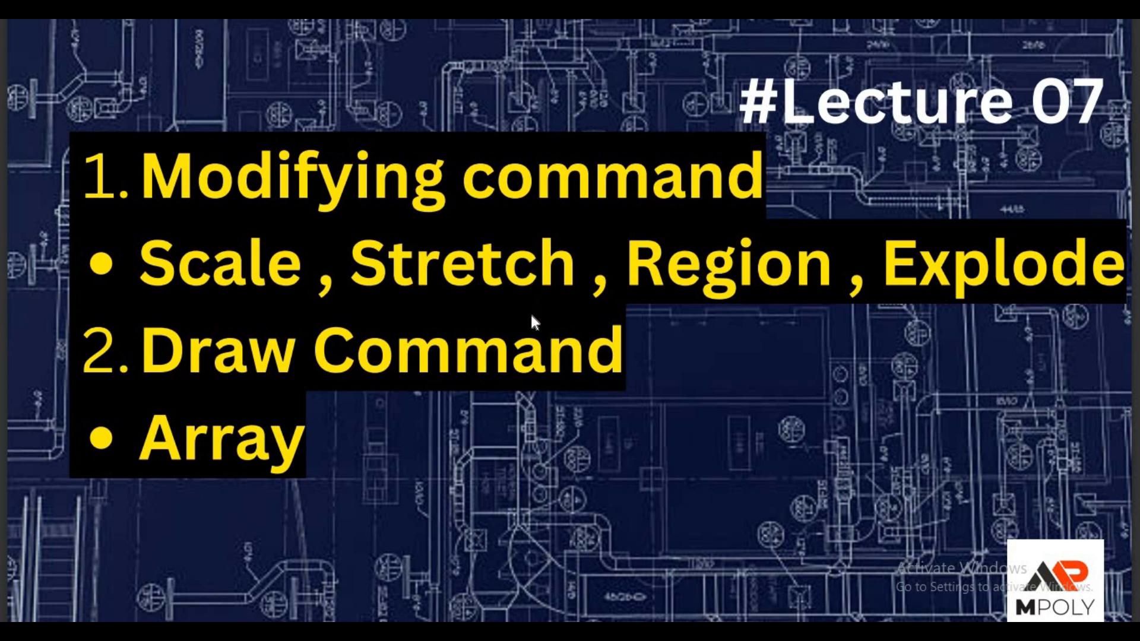
# Switch from the full-screen lecture PDF back to AutoCAD and draw a single horizontal line in the empty drawing.
pyautogui.press('Escape')
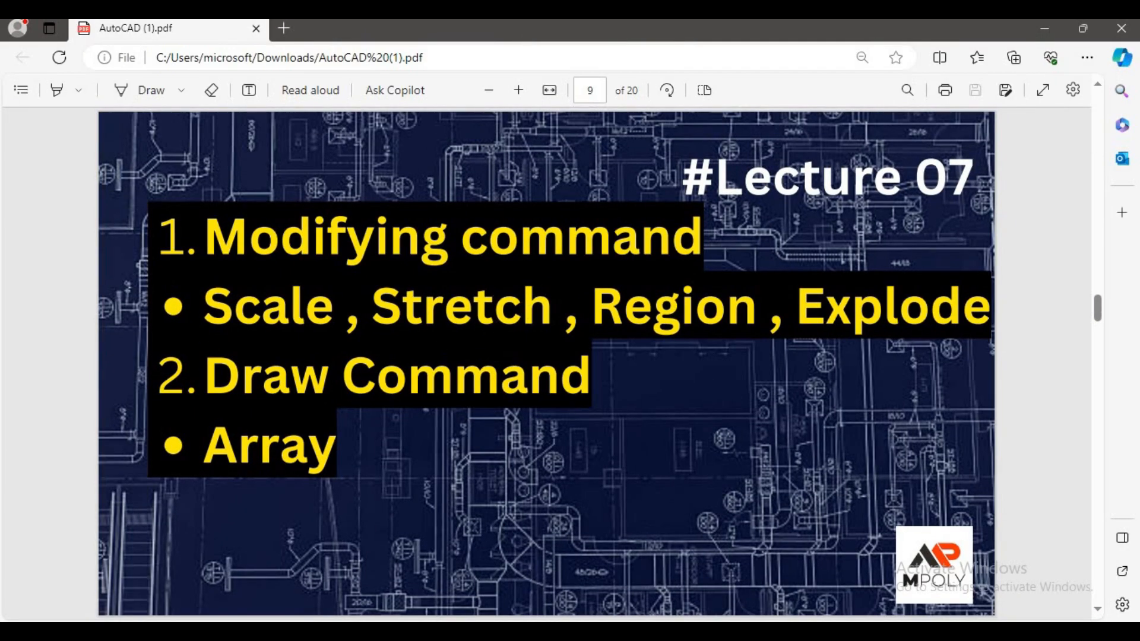
pyautogui.click(690, 630)
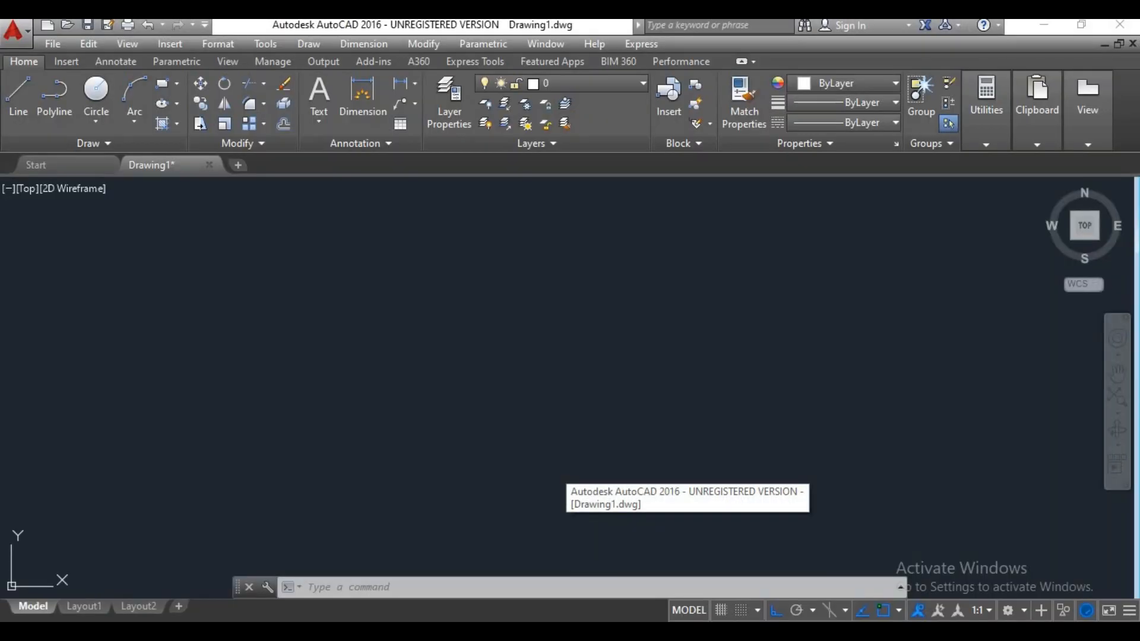
pyautogui.write('l')
pyautogui.press('Return')
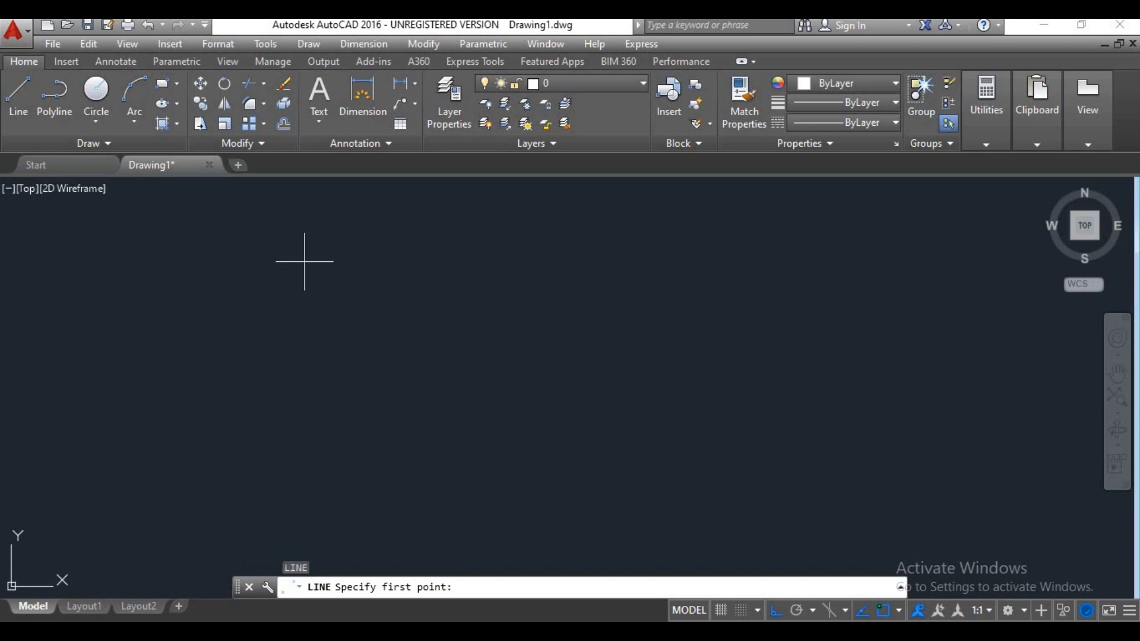
pyautogui.click(262, 312)
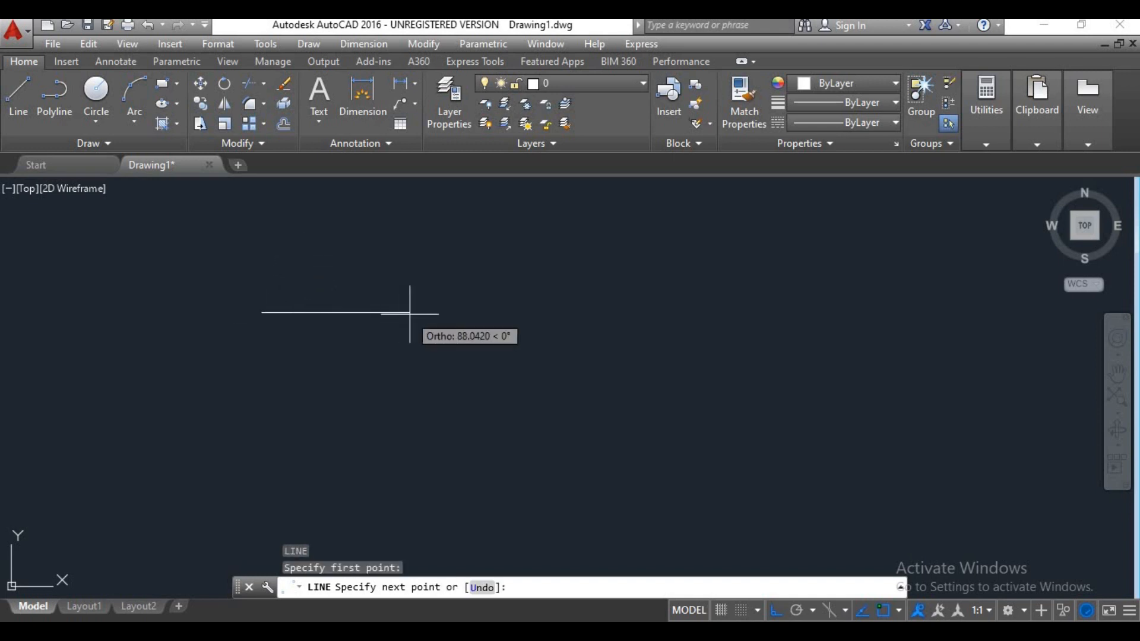
pyautogui.click(461, 307)
pyautogui.press('Return')
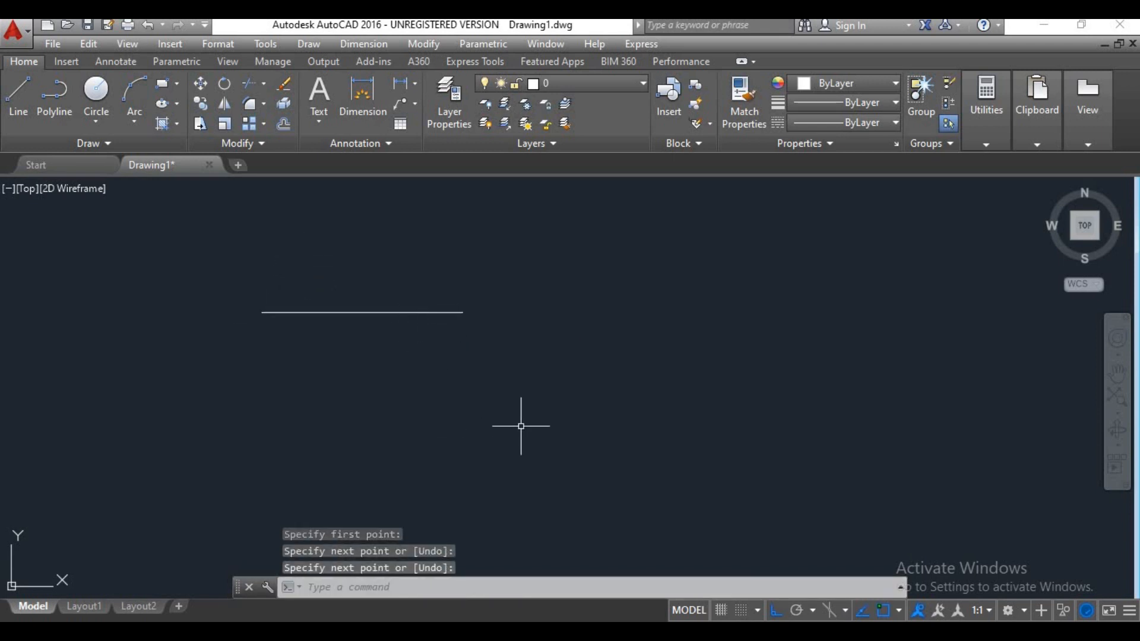
# Offset the horizontal line downward four times in succession at a distance of 20 to form five parallel lines.
pyautogui.write('o')
pyautogui.press('Return')
pyautogui.write('20')
pyautogui.press('Return')
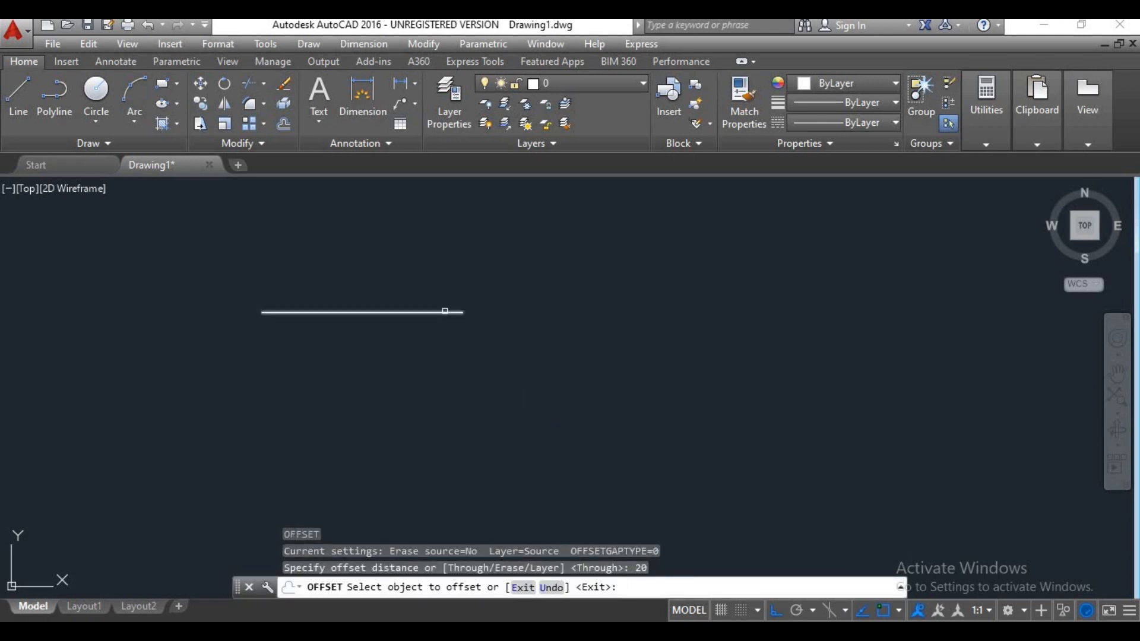
pyautogui.click(446, 312)
pyautogui.click(450, 347)
pyautogui.click(449, 347)
pyautogui.click(449, 380)
pyautogui.click(450, 380)
pyautogui.click(449, 413)
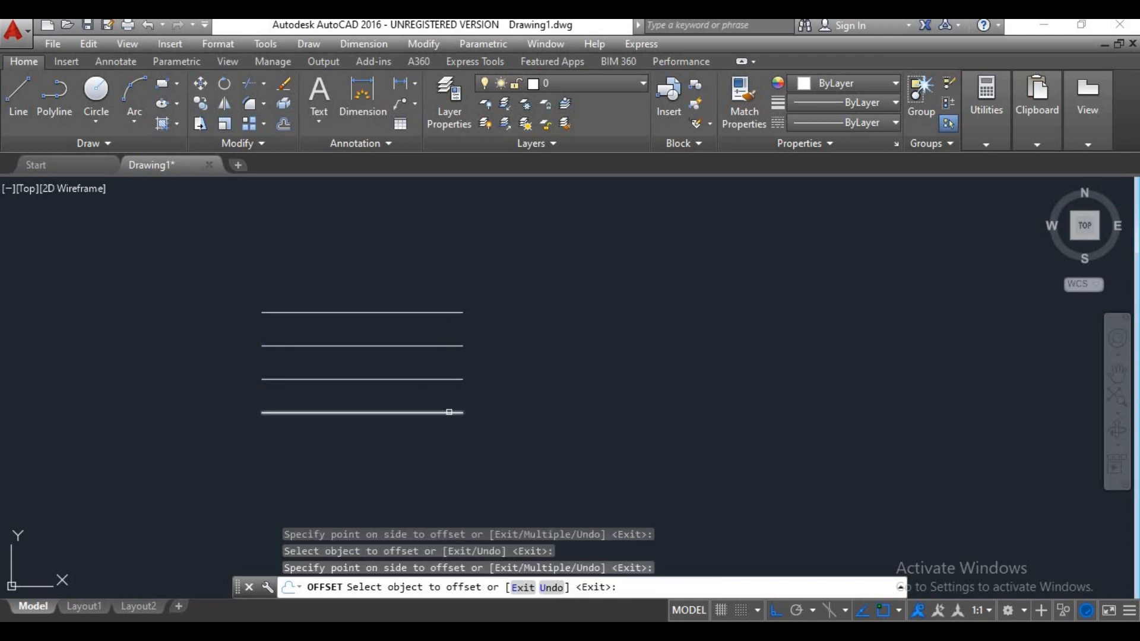
pyautogui.click(448, 412)
pyautogui.click(448, 445)
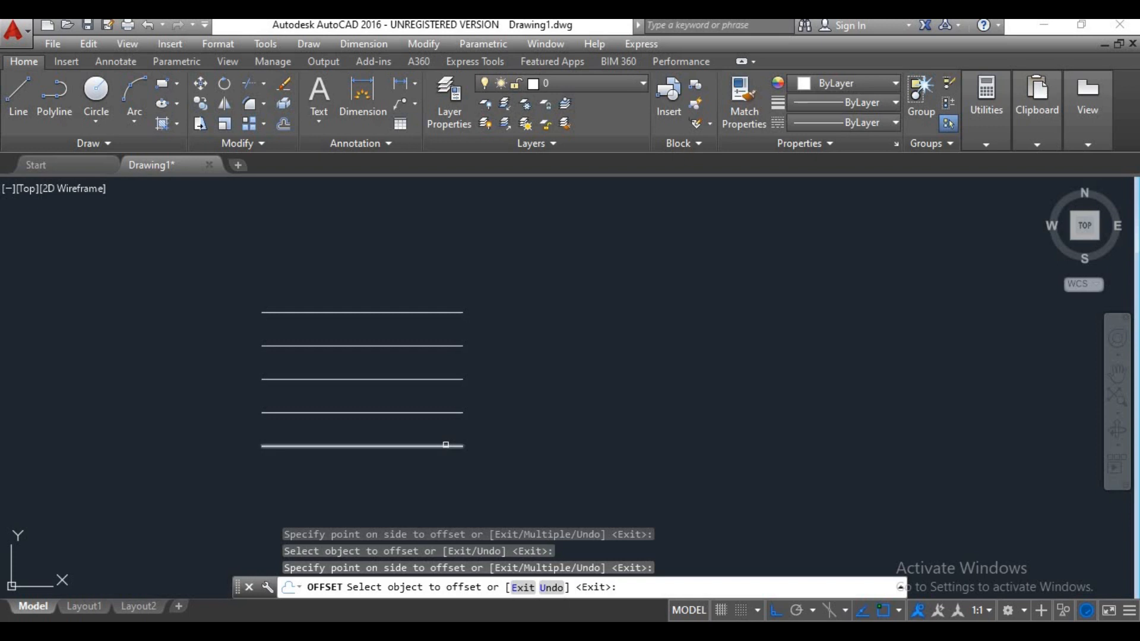
pyautogui.press('Return')
# Try lengthening the top two lines one at a time by stretching their right endpoints horizontally, and undo both grip edits.
pyautogui.scroll(-1, 404, 347)
pyautogui.moveTo(471, 409)
pyautogui.mouseDown(button='middle')
pyautogui.moveTo(415, 352)
pyautogui.moveTo(357, 381)
pyautogui.mouseUp(button='middle')
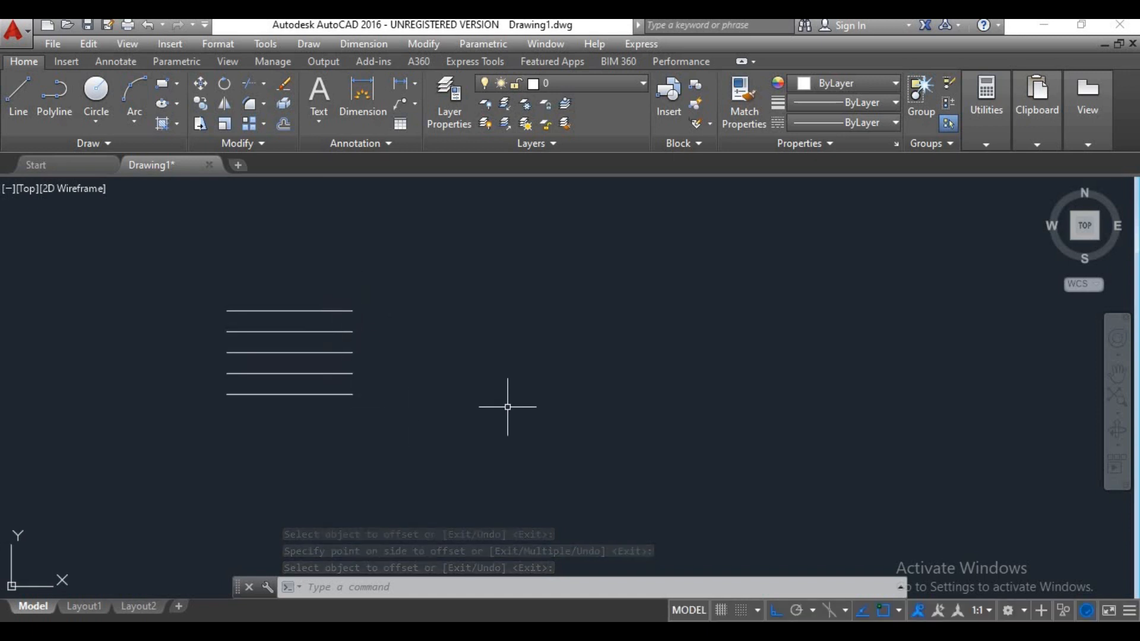
pyautogui.click(347, 310)
pyautogui.click(352, 310)
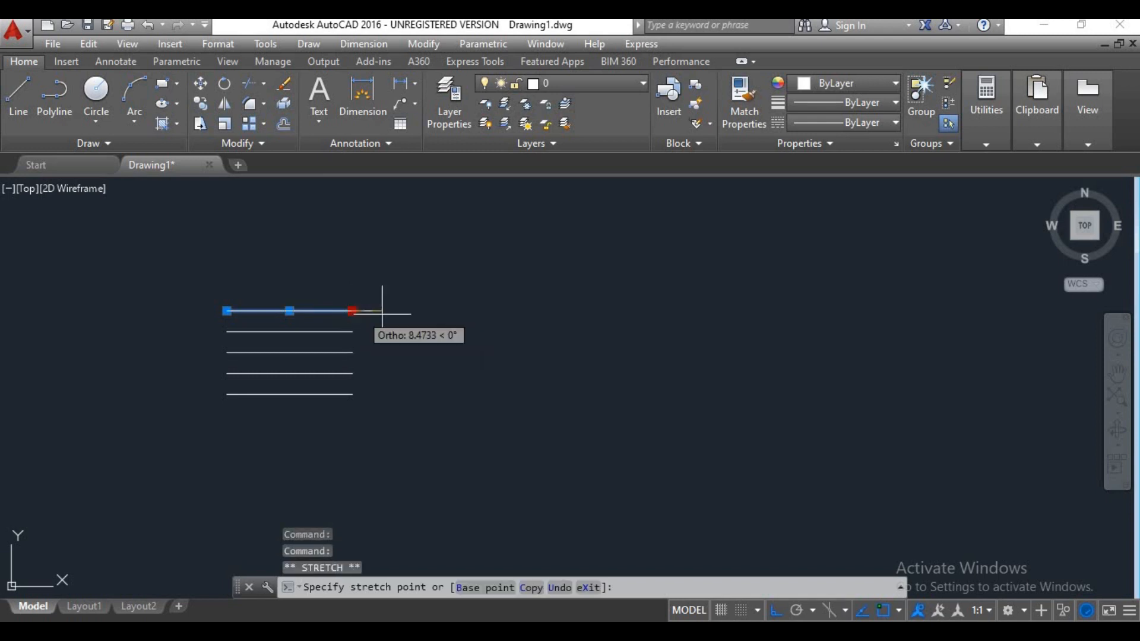
pyautogui.click(469, 311)
pyautogui.click(353, 332)
pyautogui.click(353, 332)
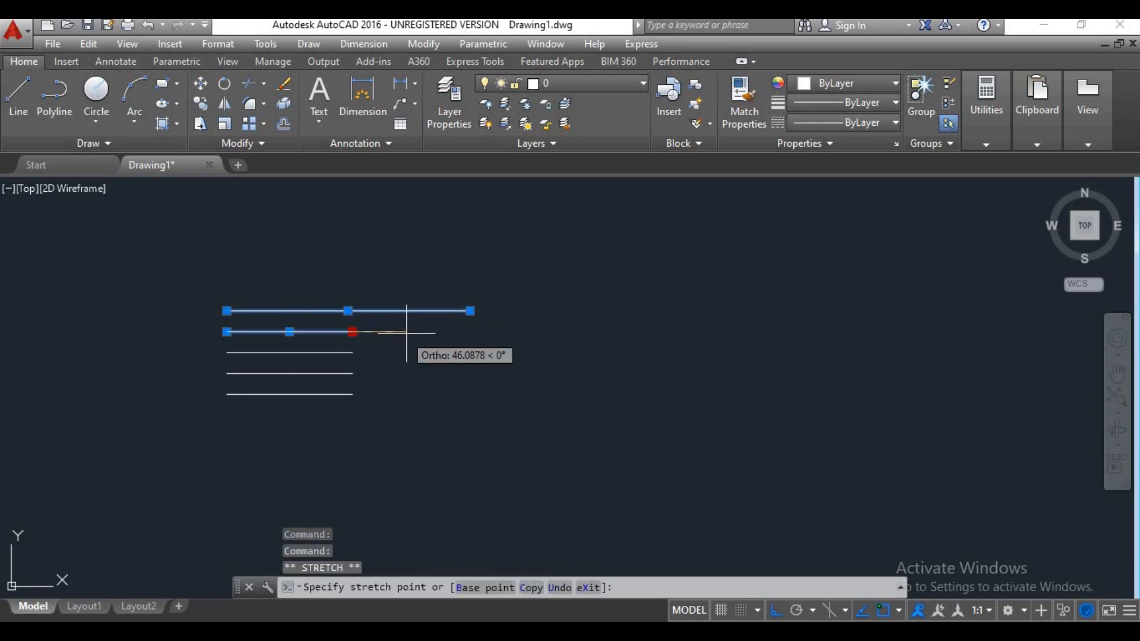
pyautogui.click(471, 332)
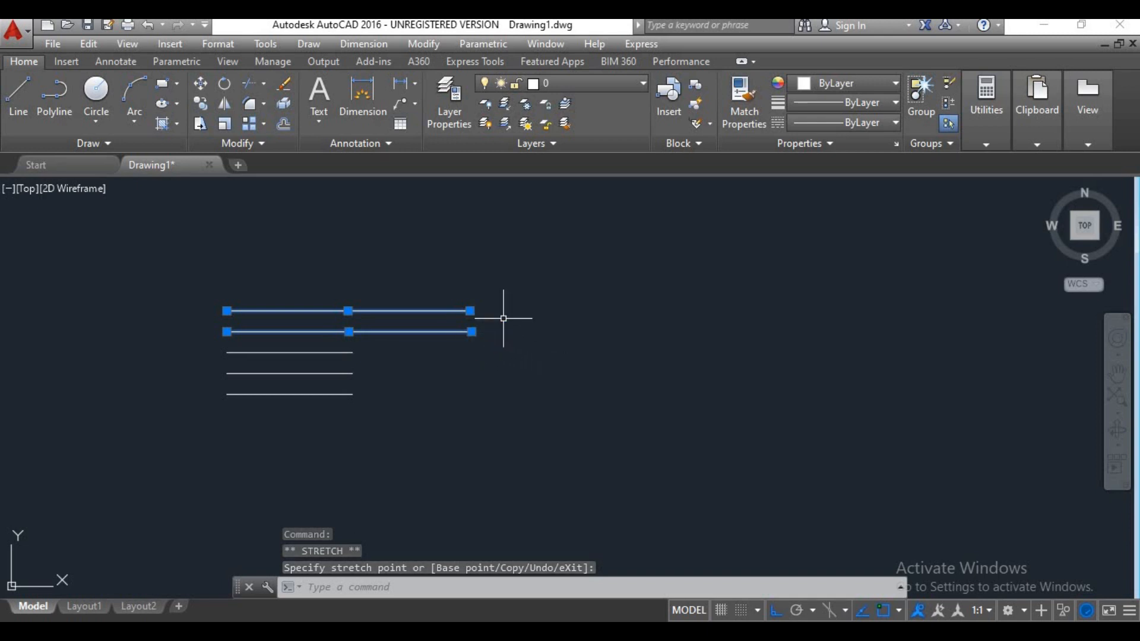
pyautogui.hotkey('ctrl', 'z')
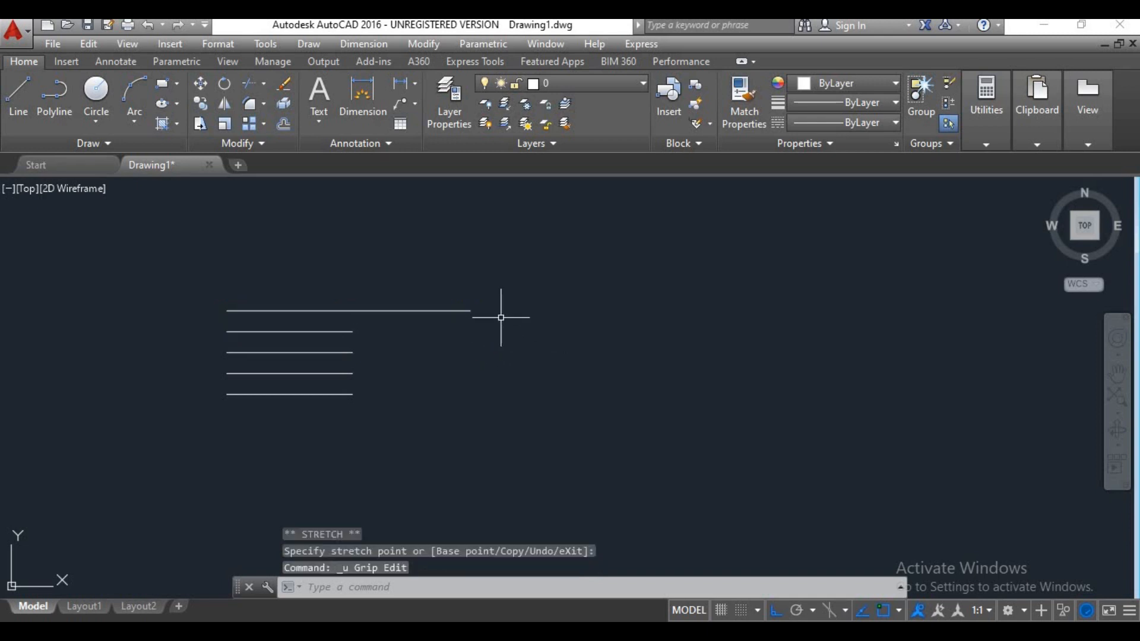
pyautogui.hotkey('ctrl', 'z')
# Draw a vertical one-segment polyline to the right of the five parallel lines.
pyautogui.write('pl')
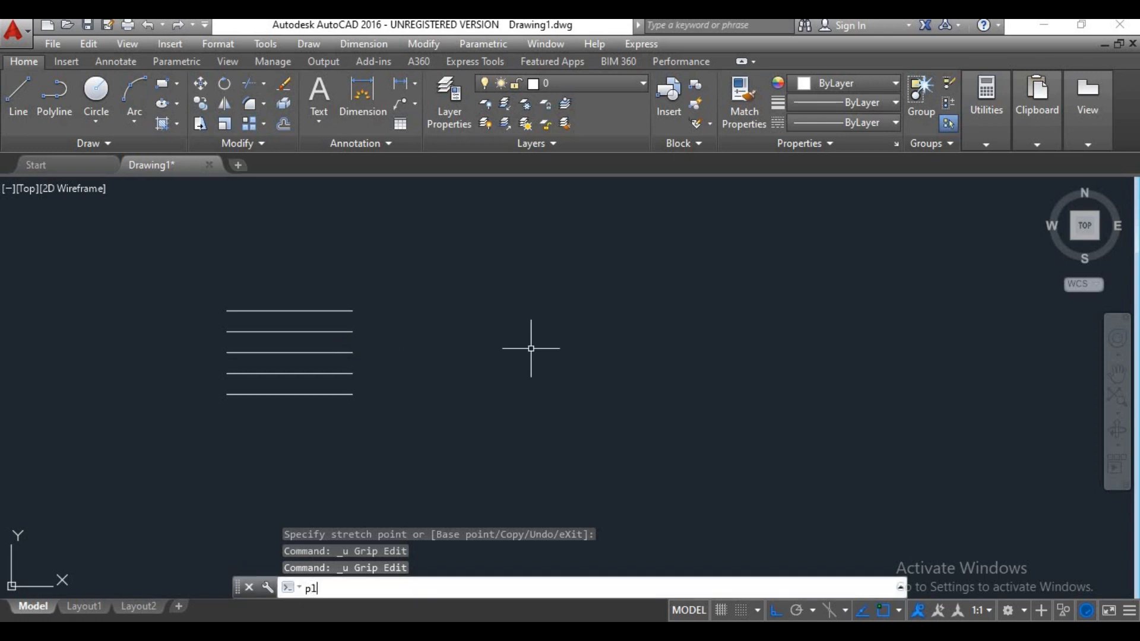
pyautogui.press('Return')
pyautogui.click(589, 256)
pyautogui.click(584, 418)
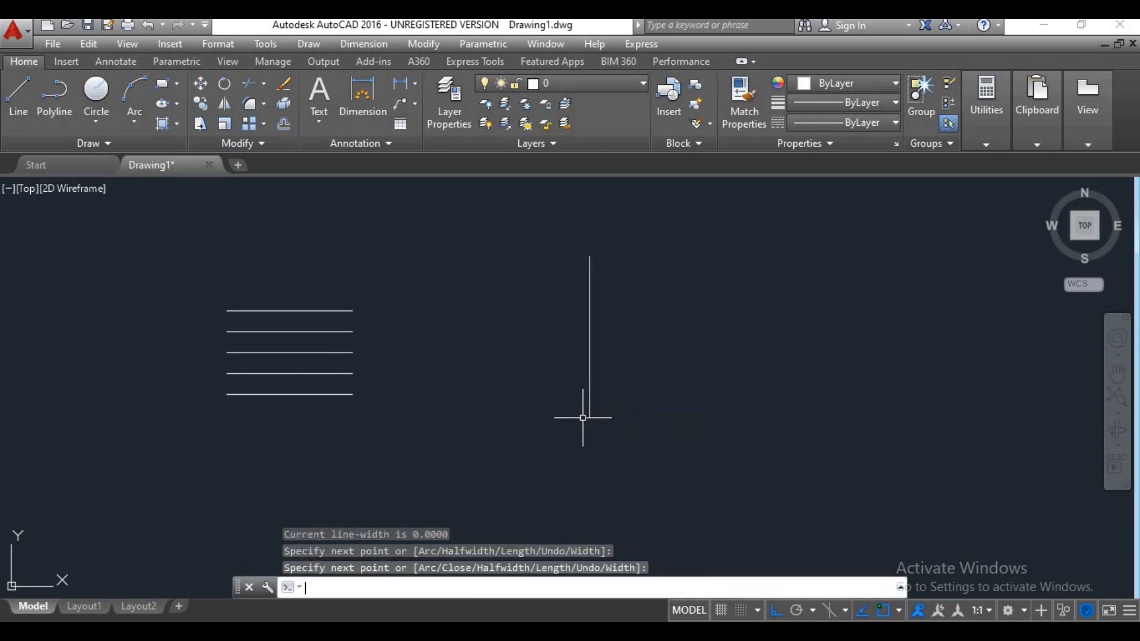
pyautogui.press('Return')
# Select the vertical polyline with a crossing window and erase it.
pyautogui.click(605, 349)
pyautogui.click(572, 389)
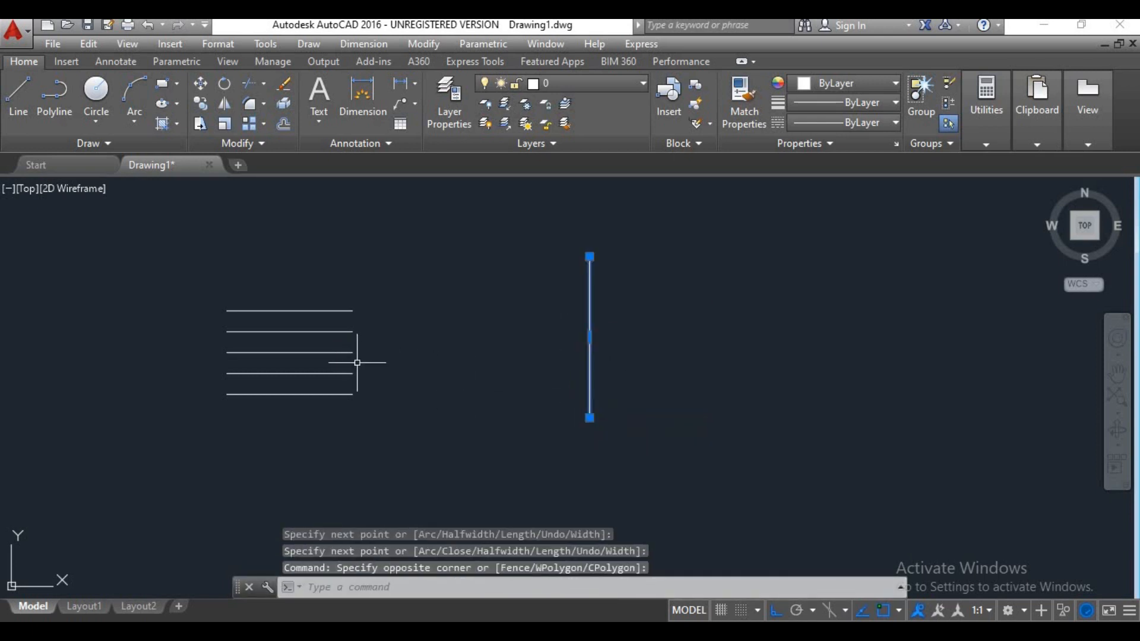
pyautogui.press('Escape')
pyautogui.click(612, 351)
pyautogui.click(561, 388)
pyautogui.write('e')
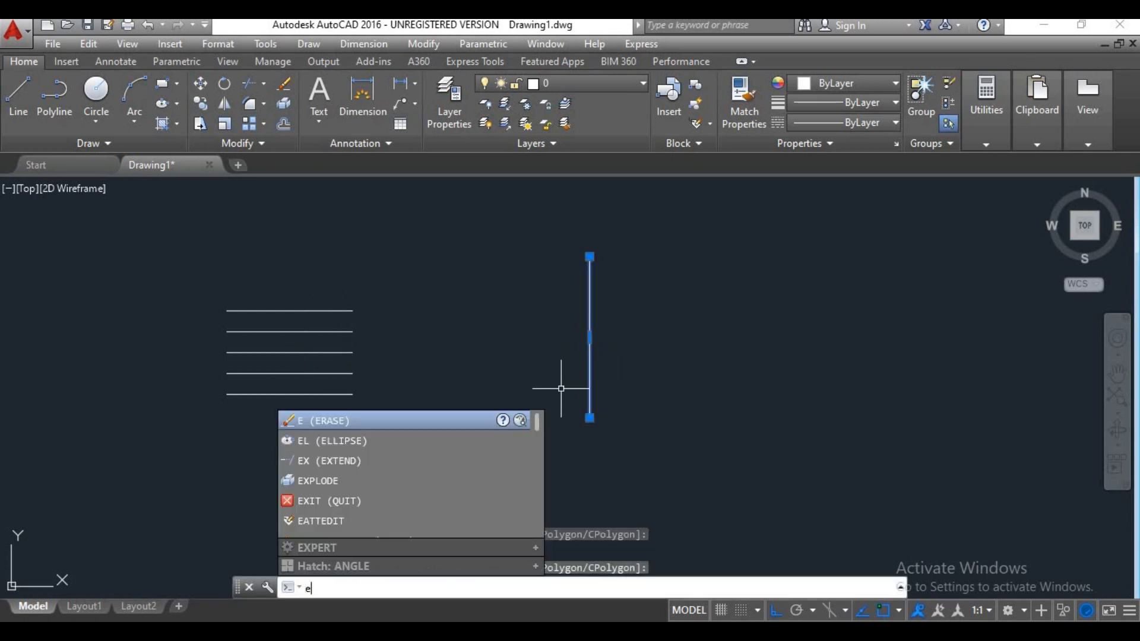
pyautogui.press('Return')
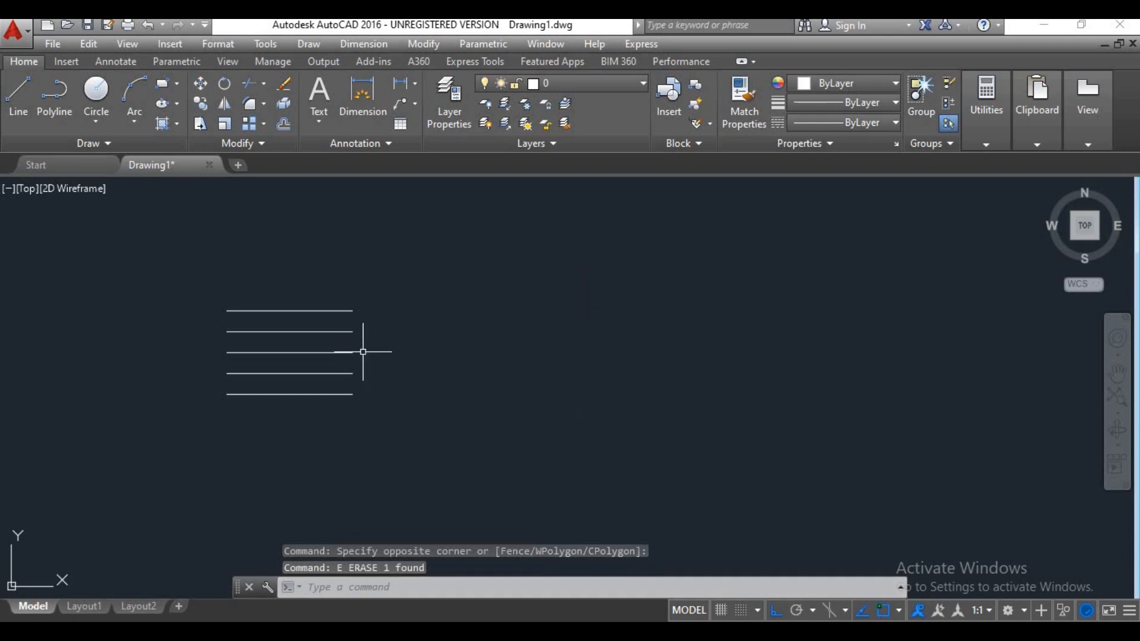
pyautogui.click(420, 267)
pyautogui.press('Escape')
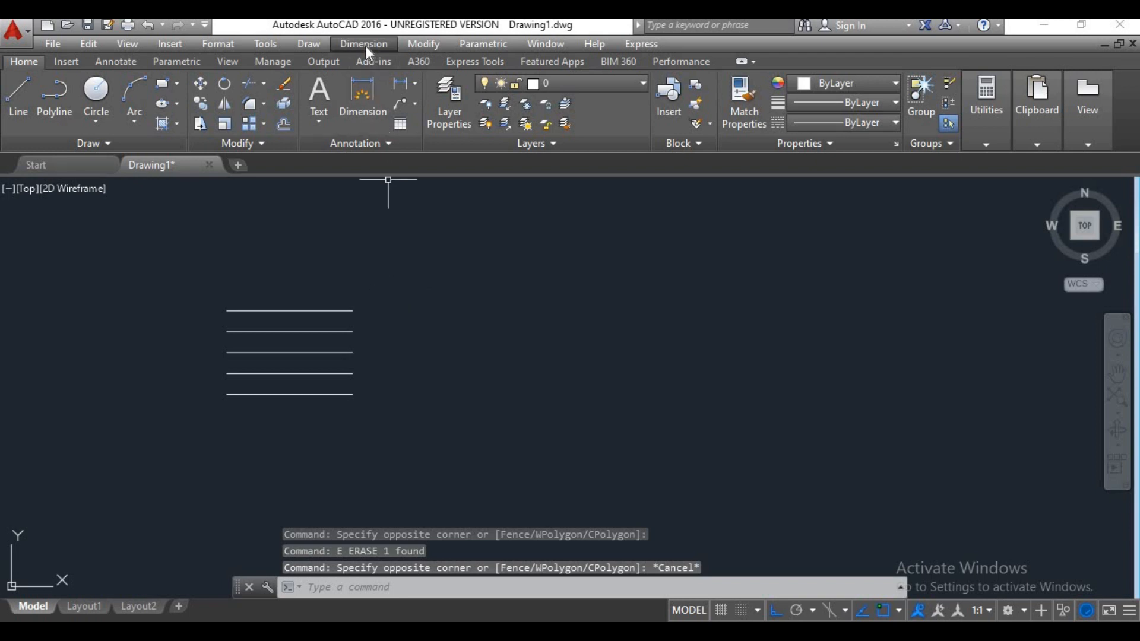
pyautogui.click(414, 48)
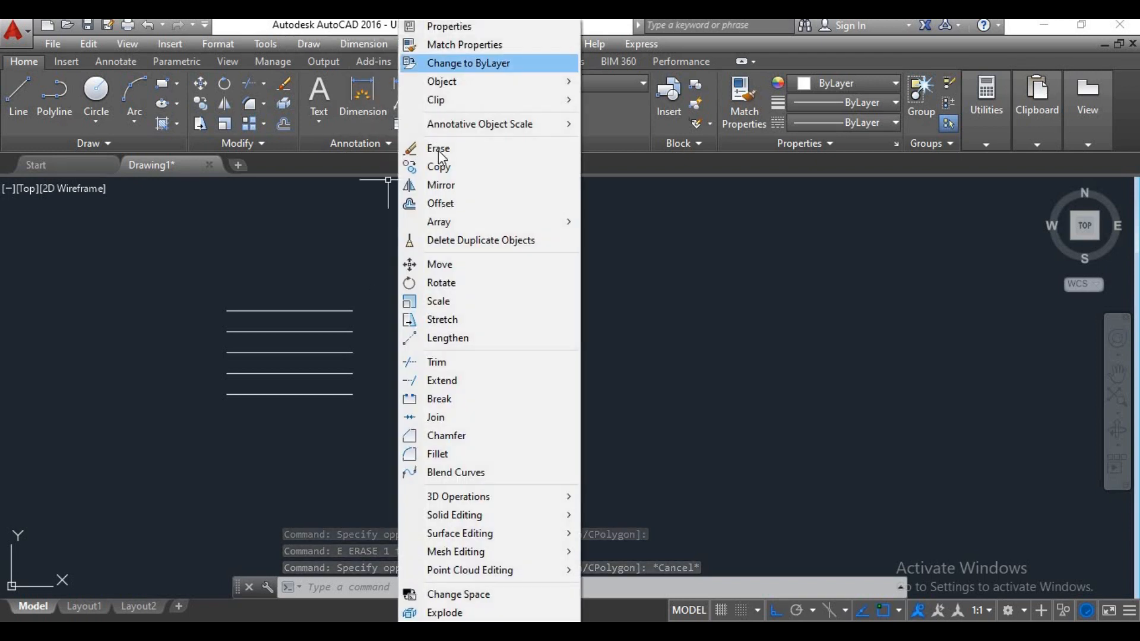
pyautogui.click(451, 322)
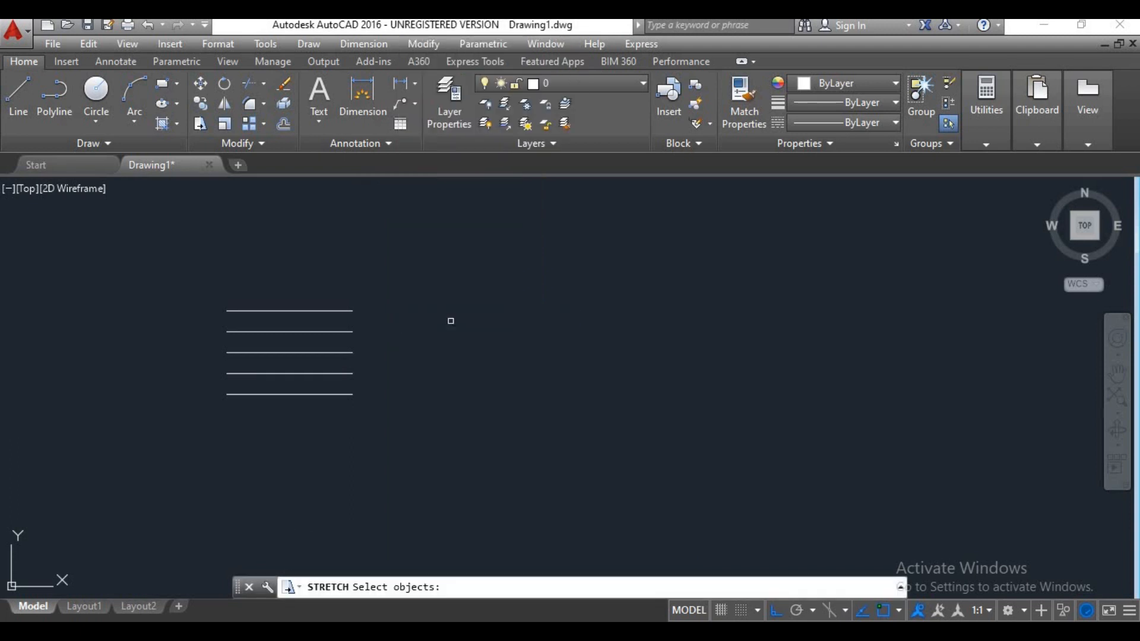
pyautogui.press('Escape')
pyautogui.press('Escape')
pyautogui.press('Escape')
pyautogui.press('Escape')
# Stretch the right ends of all five parallel lines horizontally to the right, using the bottom line's right endpoint as base point.
pyautogui.write('s')
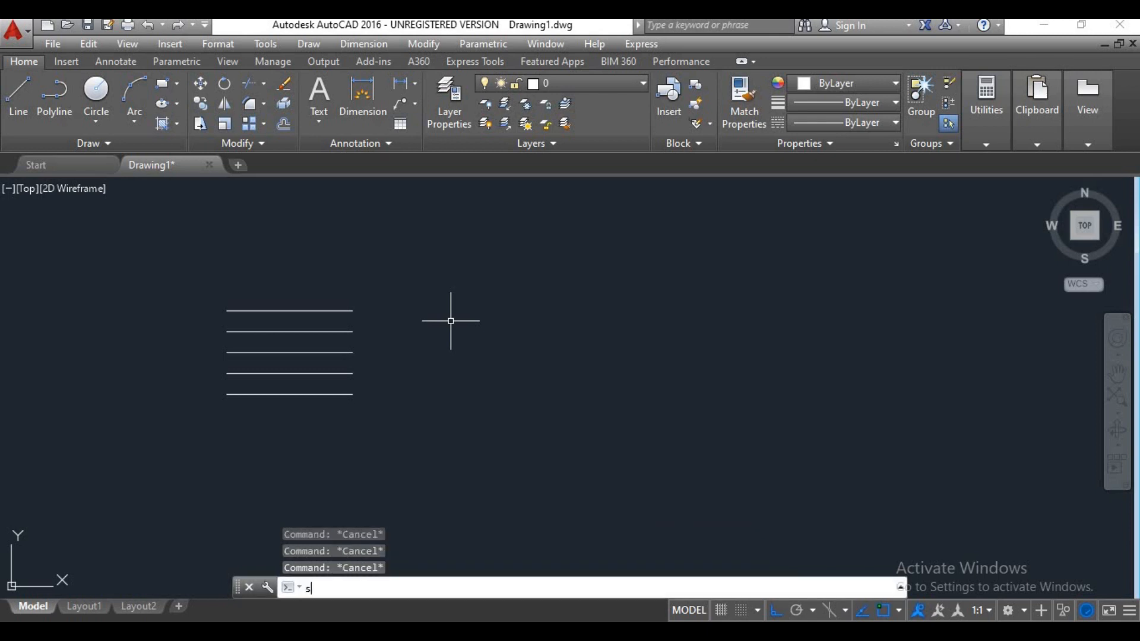
pyautogui.press('Return')
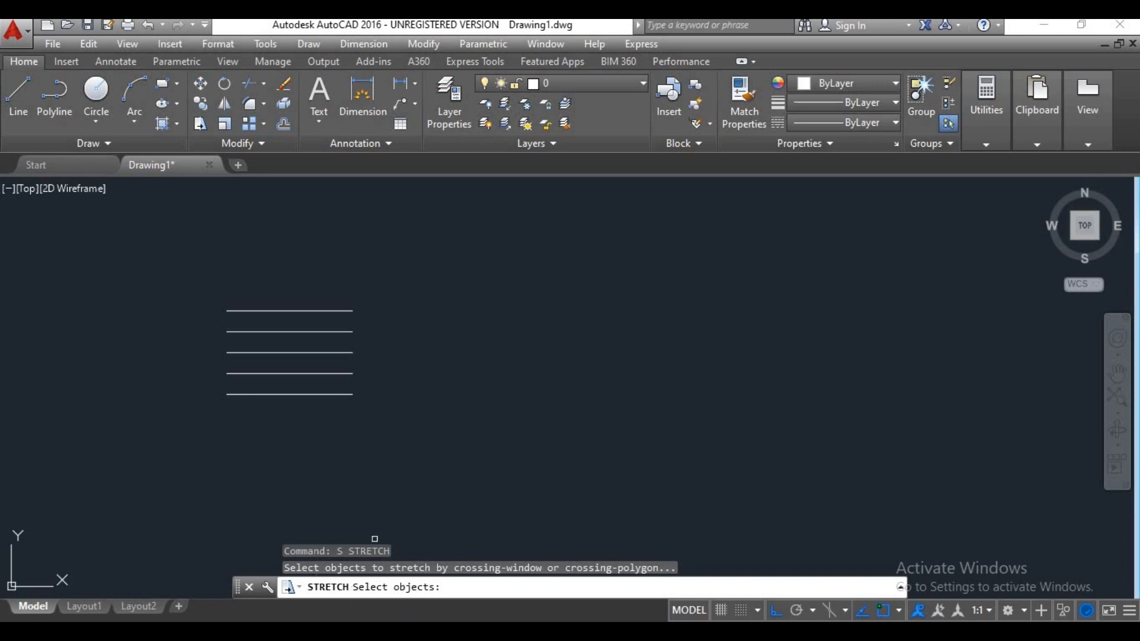
pyautogui.click(417, 286)
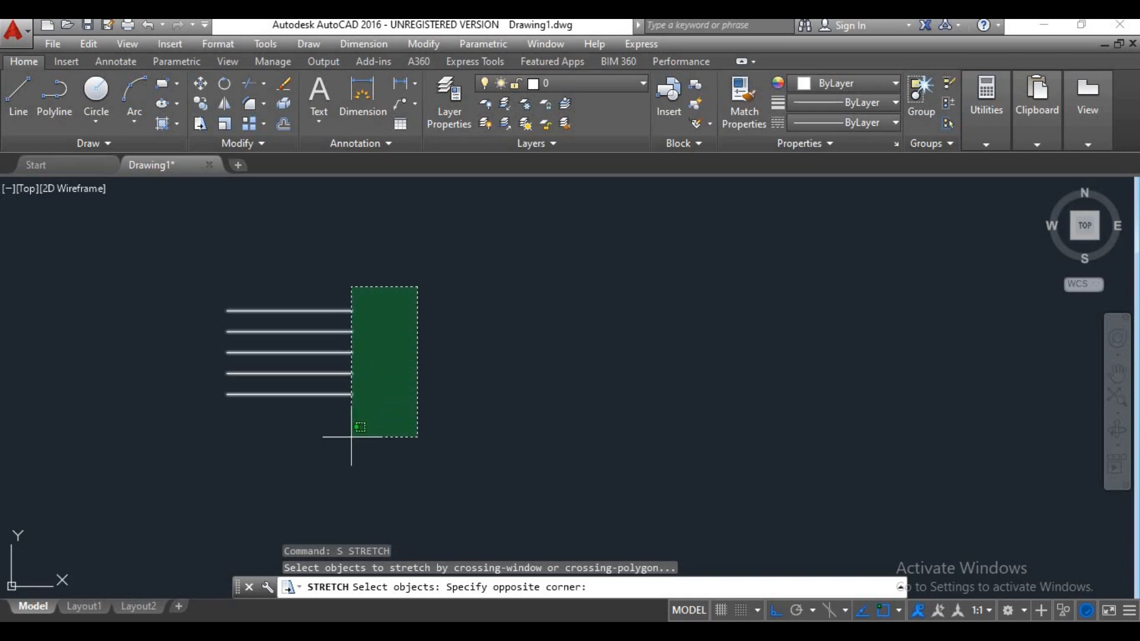
pyautogui.click(352, 437)
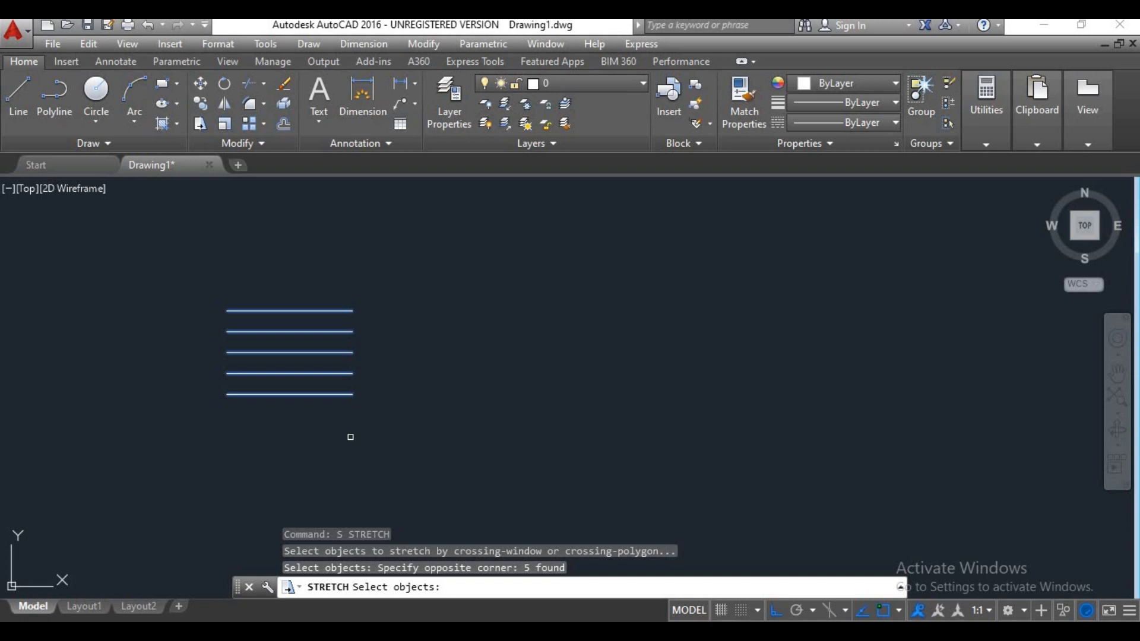
pyautogui.press('Return')
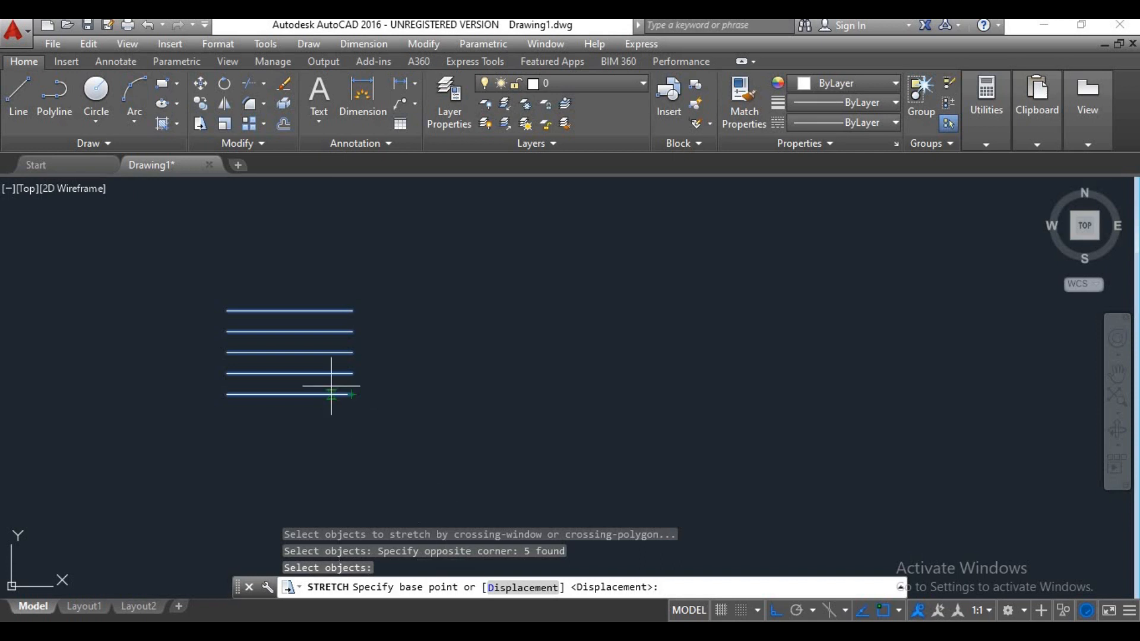
pyautogui.click(352, 394)
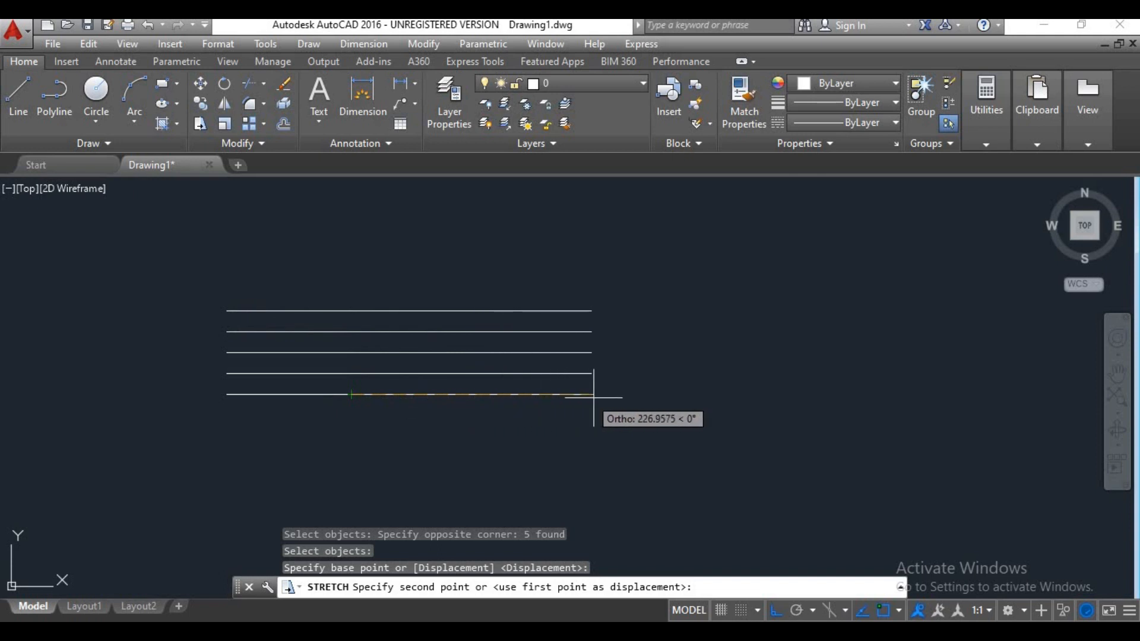
pyautogui.click(428, 403)
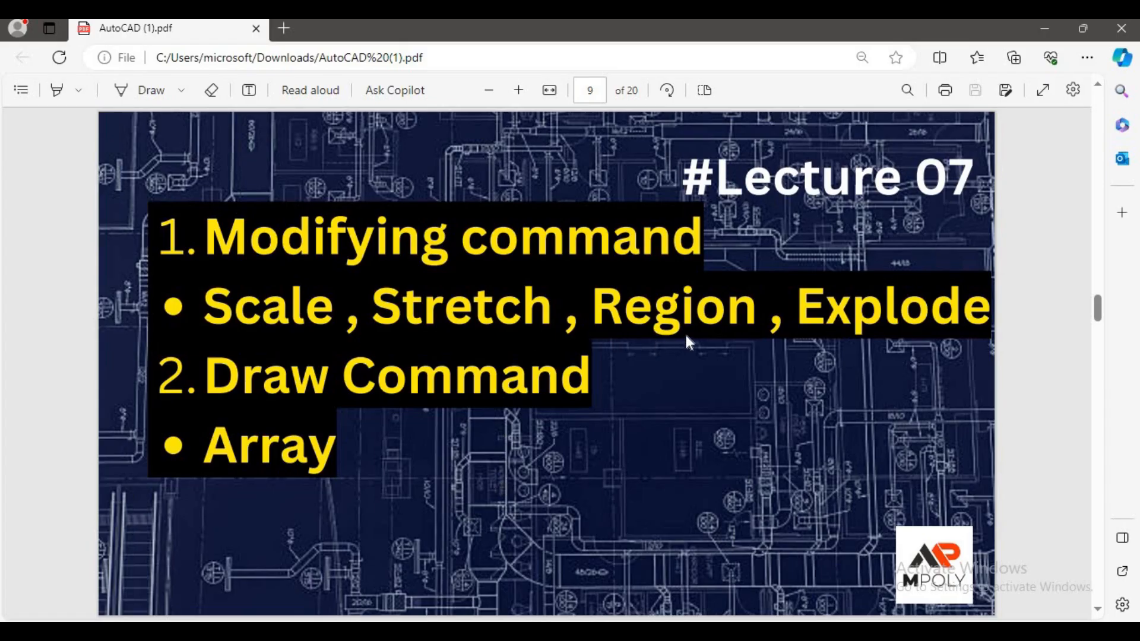
# Switch from the lecture PDF back to AutoCAD and erase all five stretched lines.
pyautogui.click(1046, 28)
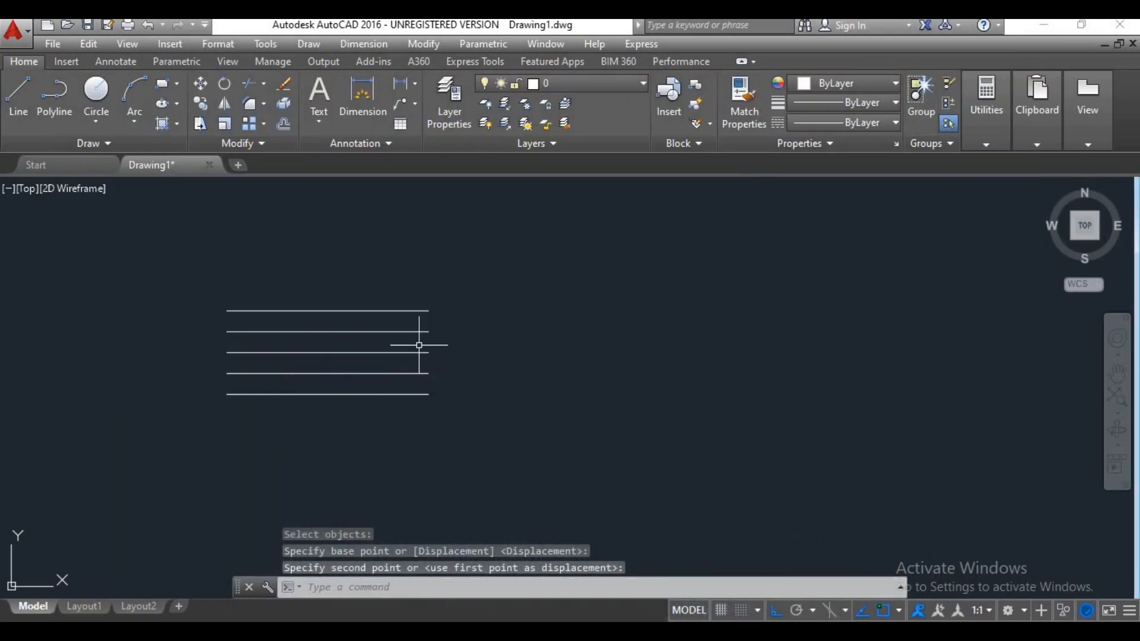
pyautogui.click(485, 262)
pyautogui.click(139, 437)
pyautogui.write('e')
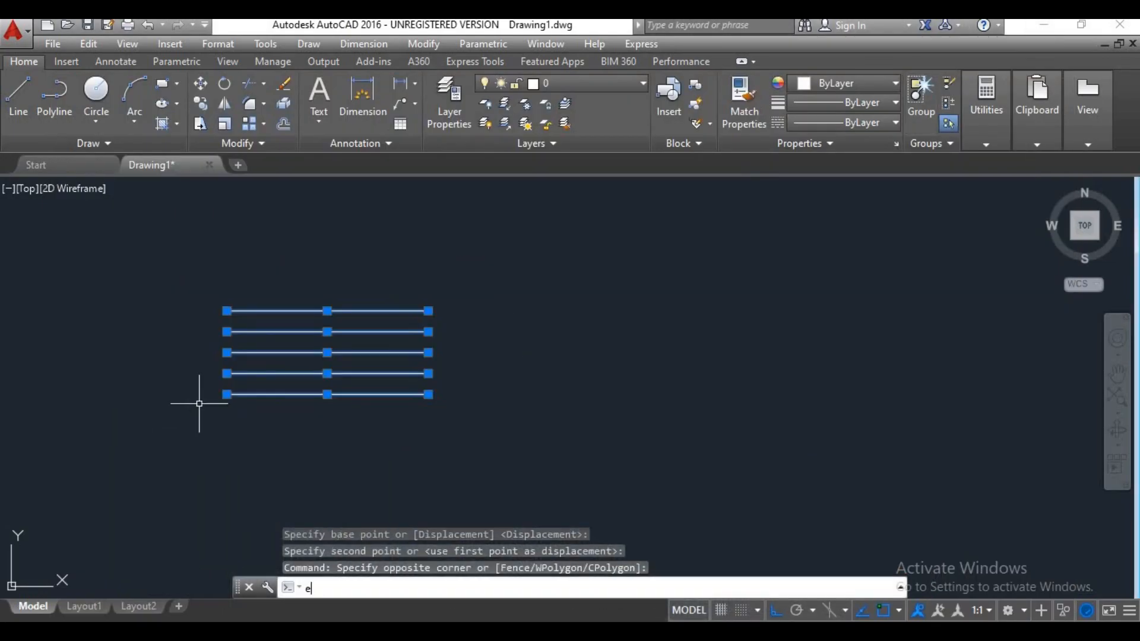
pyautogui.press('Return')
pyautogui.press('Escape')
pyautogui.press('Escape')
pyautogui.press('Escape')
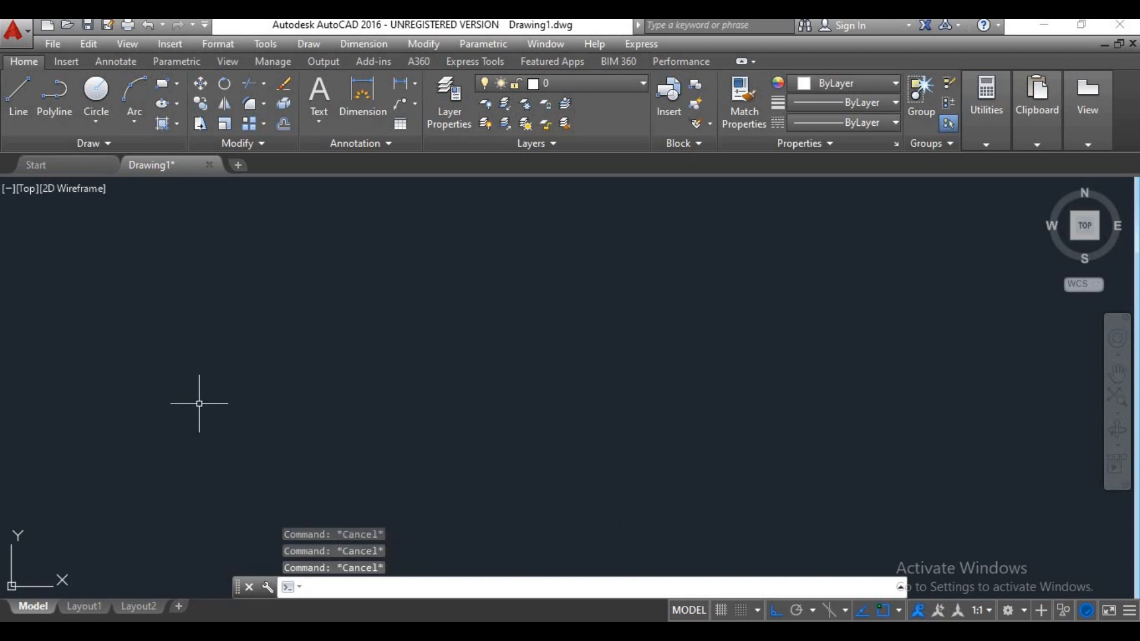
# Draw a 100 by 100 square from four separate line segments in the empty drawing area.
pyautogui.write('l')
pyautogui.press('Return')
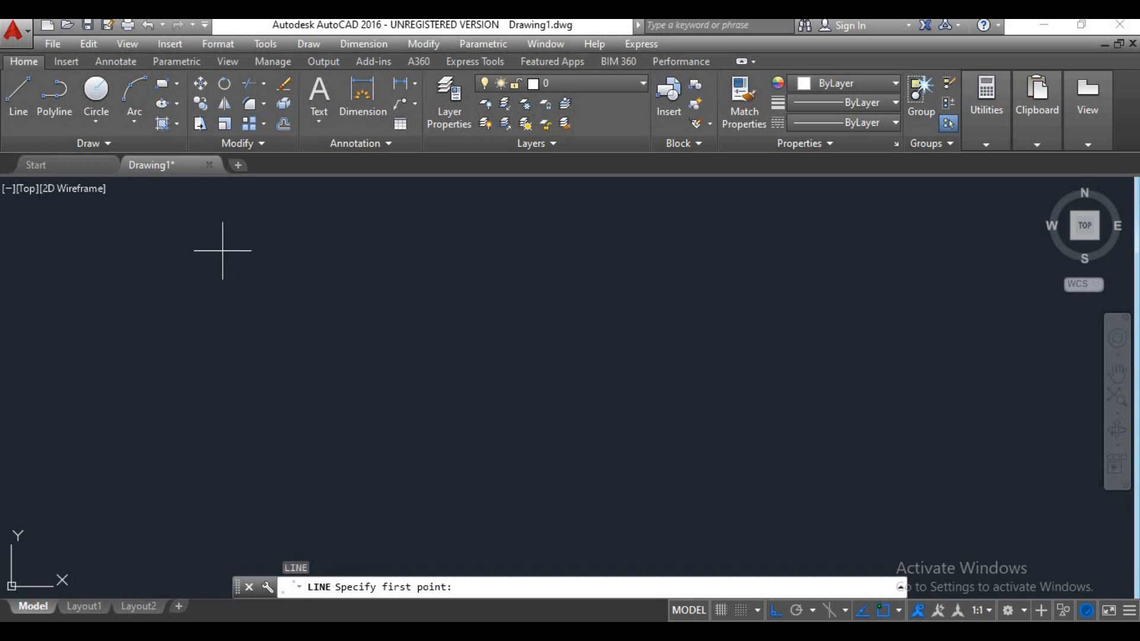
pyautogui.click(231, 267)
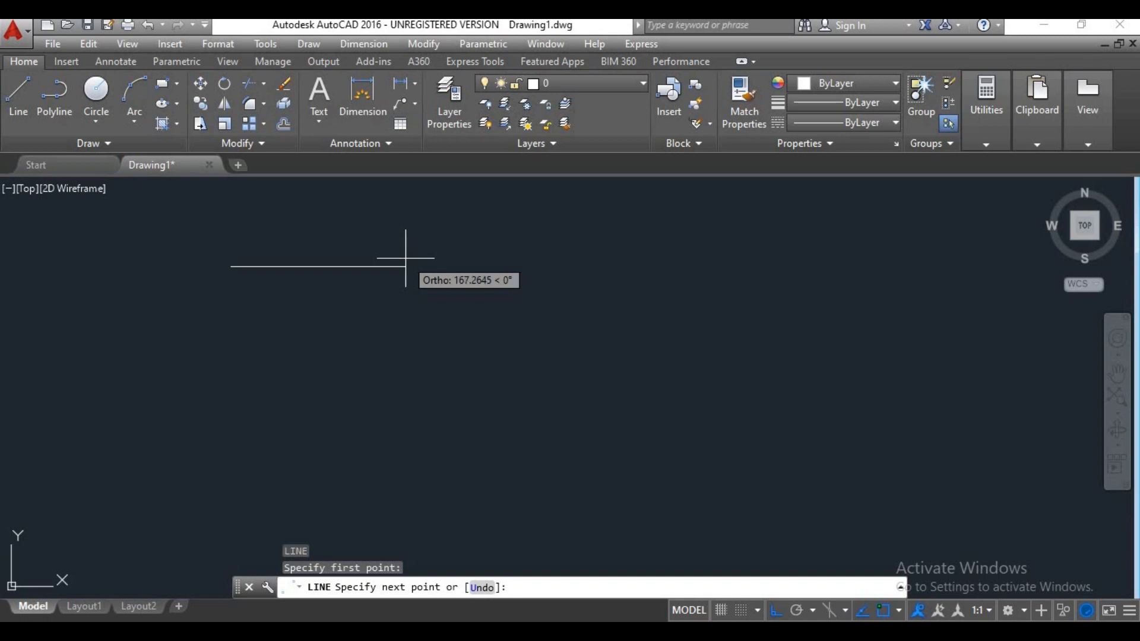
pyautogui.write('100')
pyautogui.press('Return')
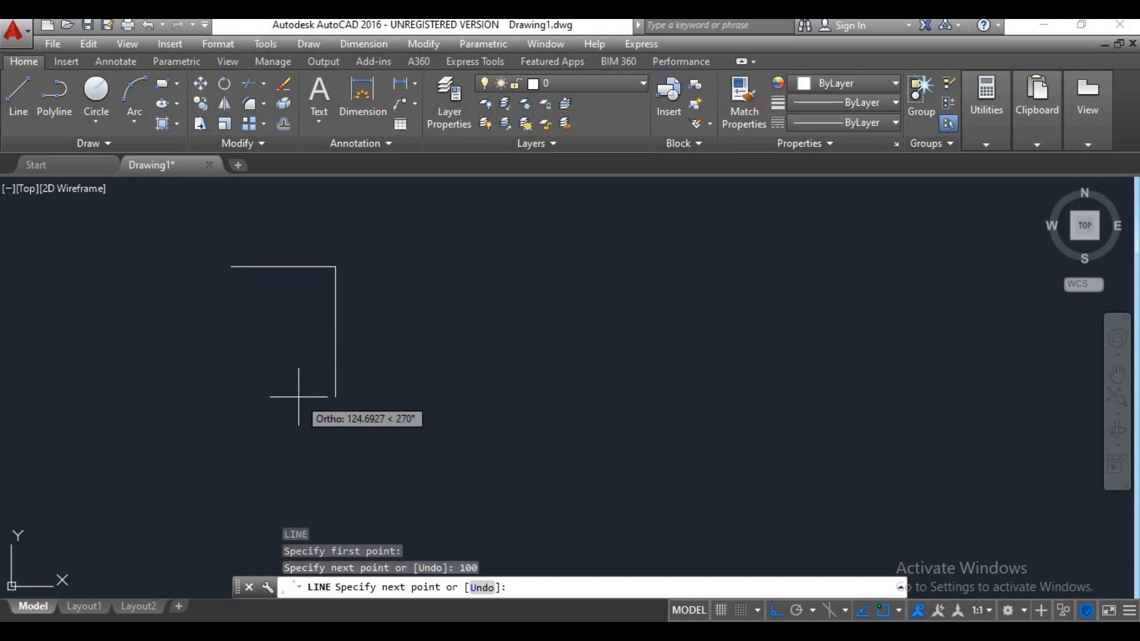
pyautogui.write('100')
pyautogui.press('Return')
pyautogui.write('100')
pyautogui.press('Return')
pyautogui.write('100')
pyautogui.press('Return')
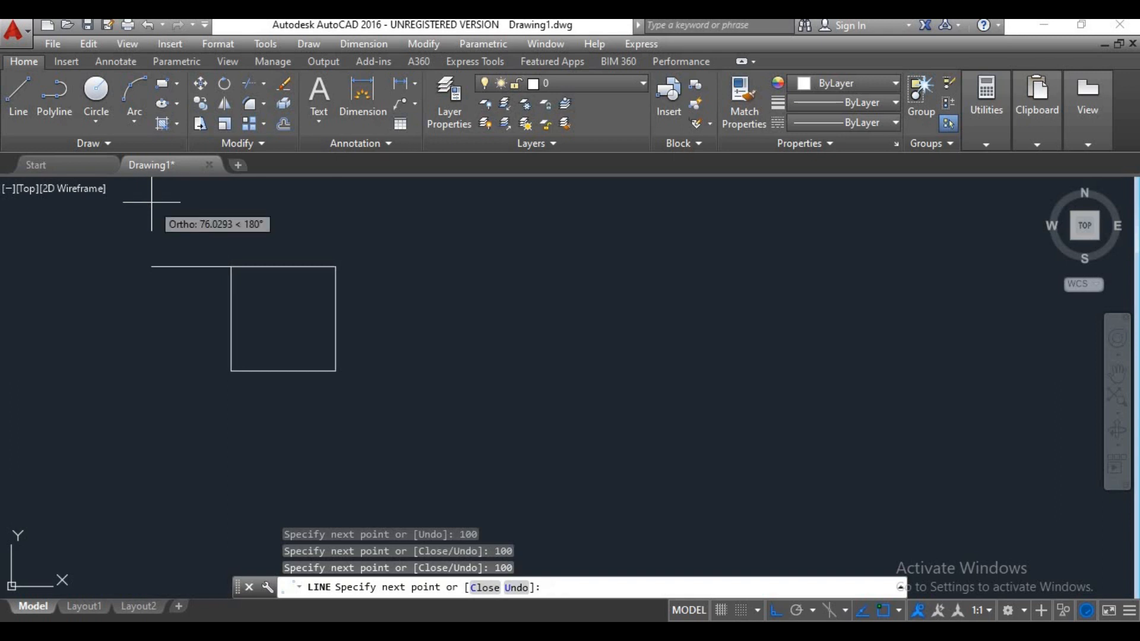
pyautogui.press('Return')
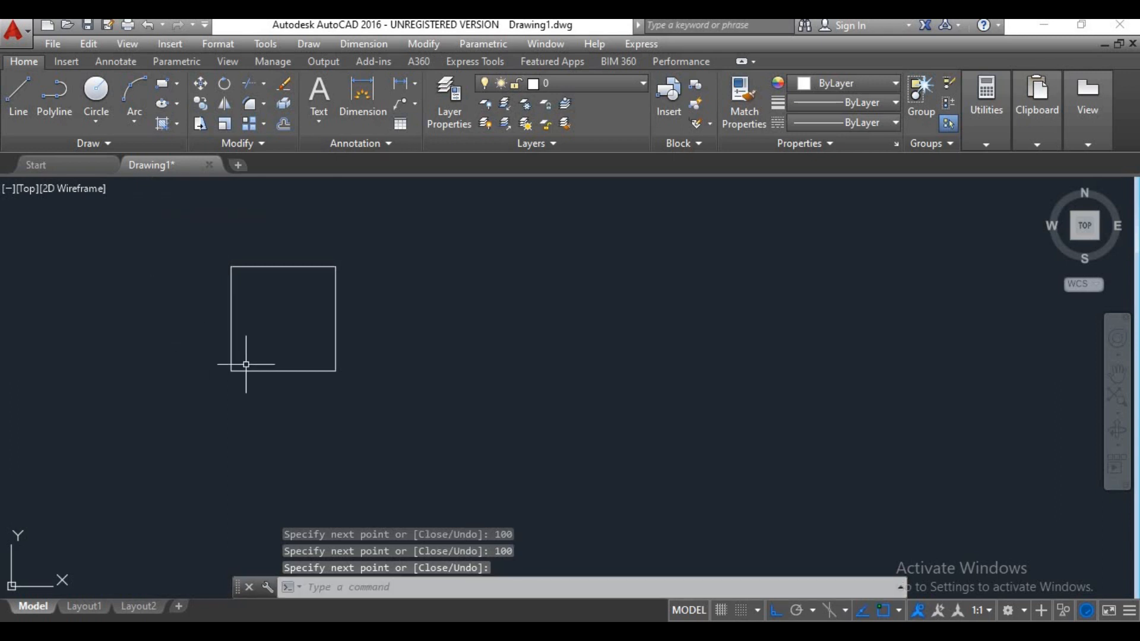
# Select the square's top, right and bottom sides one by one to inspect them as separate lines, and clear the selection.
pyautogui.click(307, 267)
pyautogui.click(354, 300)
pyautogui.click(315, 336)
pyautogui.click(276, 345)
pyautogui.click(258, 378)
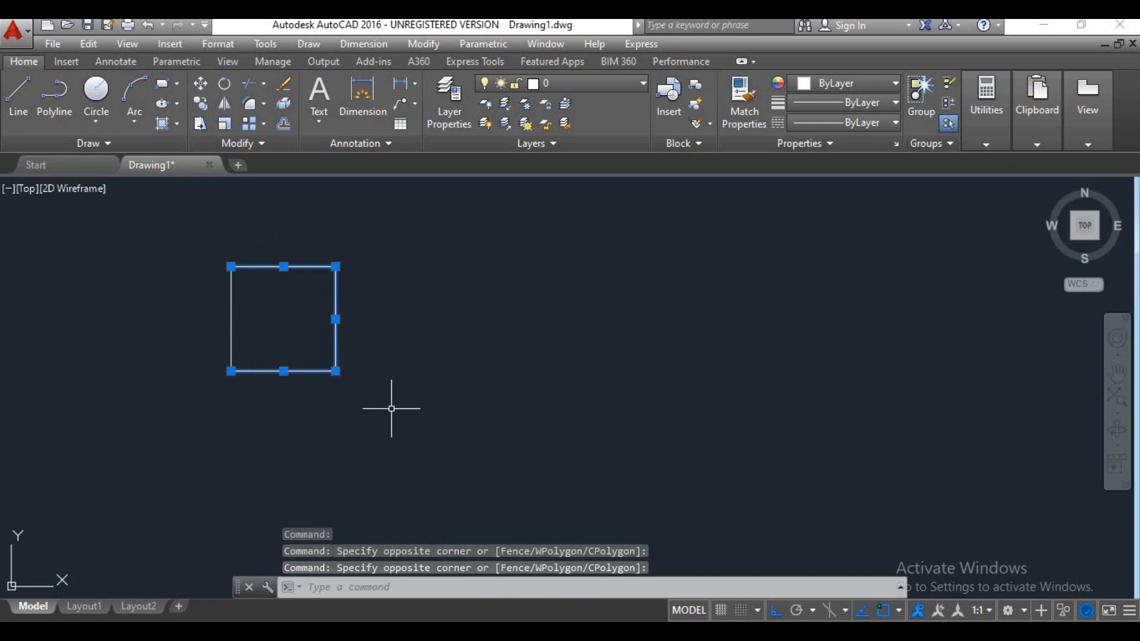
pyautogui.press('Escape')
# Copy the whole square horizontally about 238 units to the right.
pyautogui.click(386, 238)
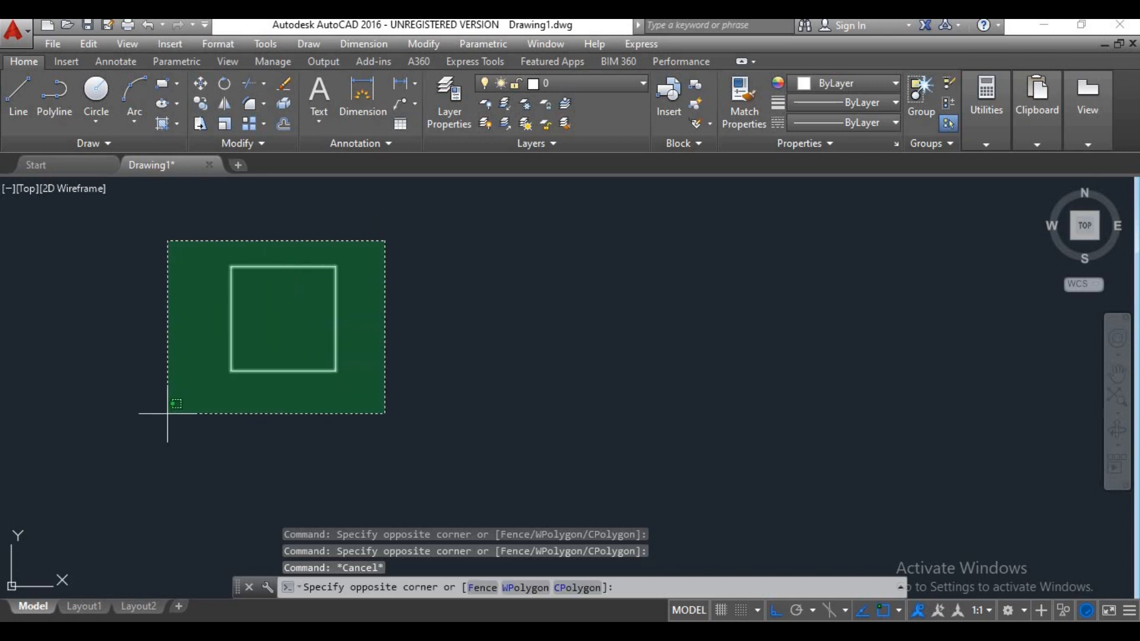
pyautogui.click(158, 421)
pyautogui.write('co')
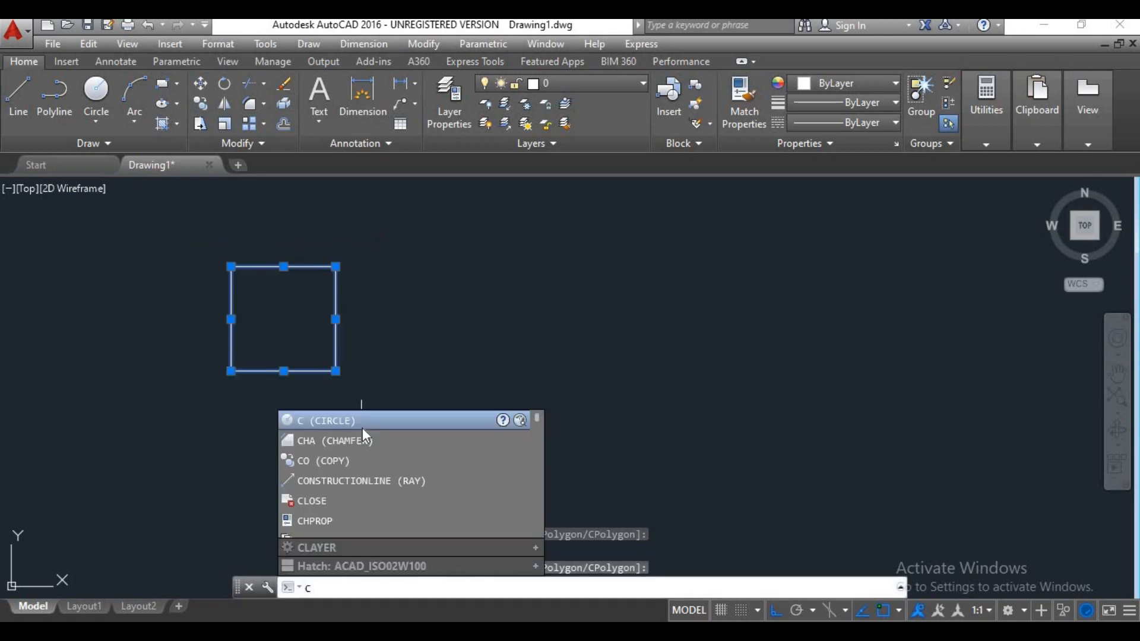
pyautogui.press('Return')
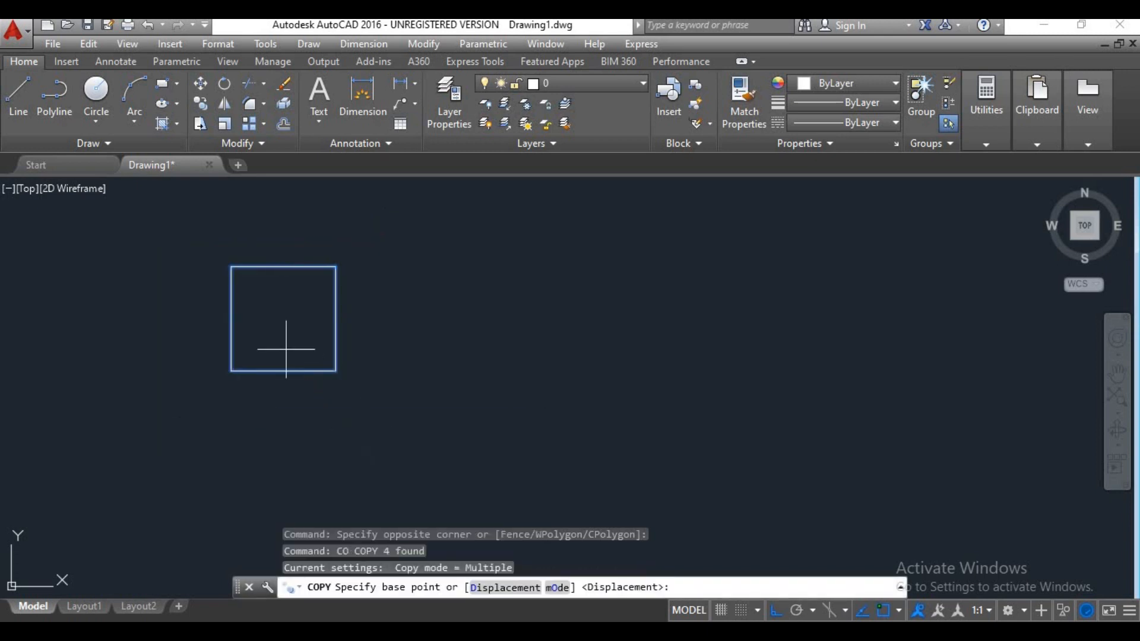
pyautogui.click(285, 347)
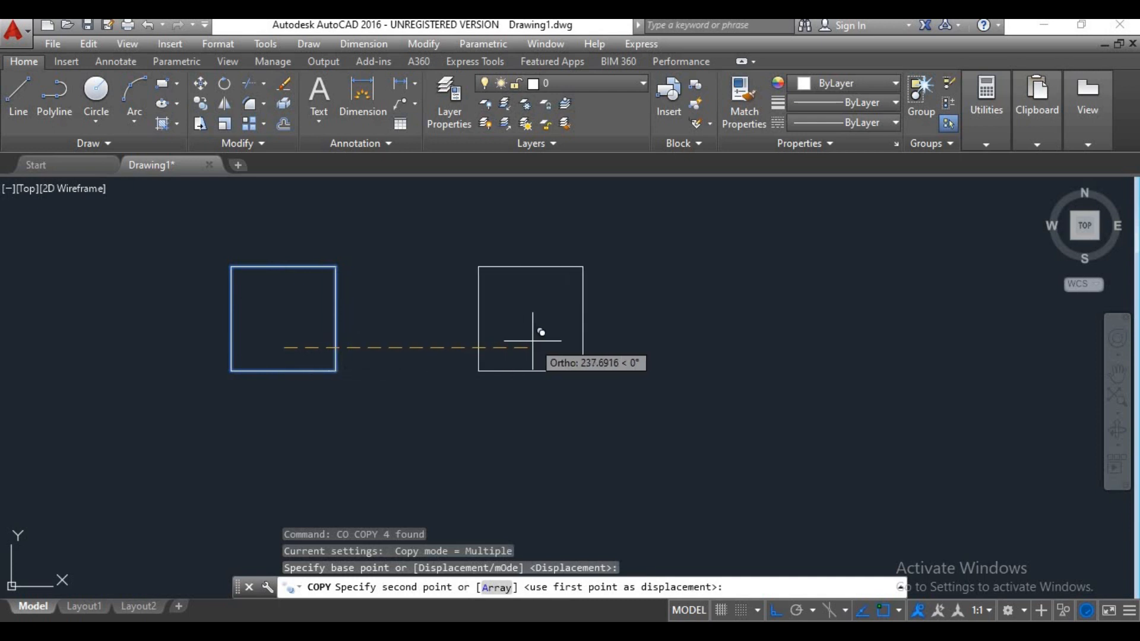
pyautogui.click(531, 337)
pyautogui.press('Return')
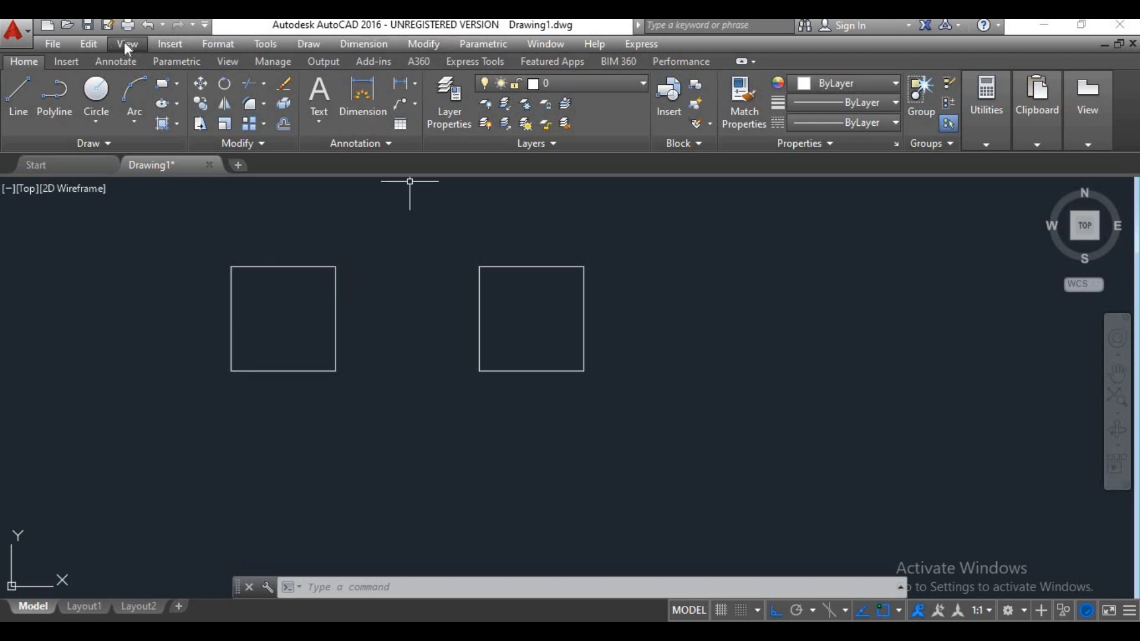
# Convert the left square's four lines into a region and check it by selecting it as one object.
pyautogui.click(310, 44)
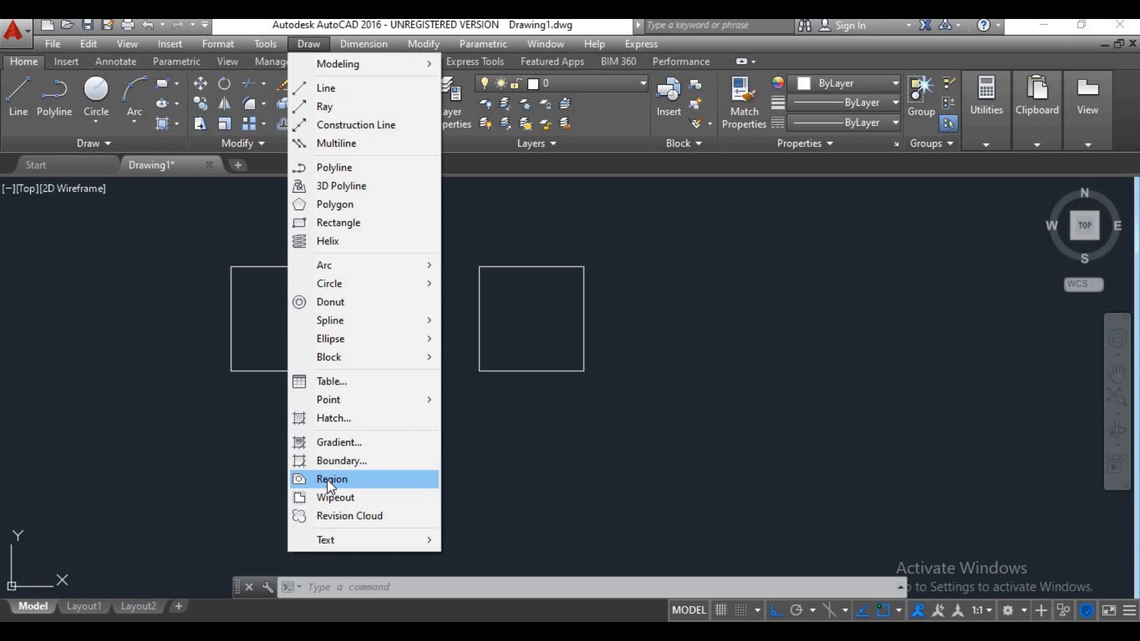
pyautogui.click(327, 480)
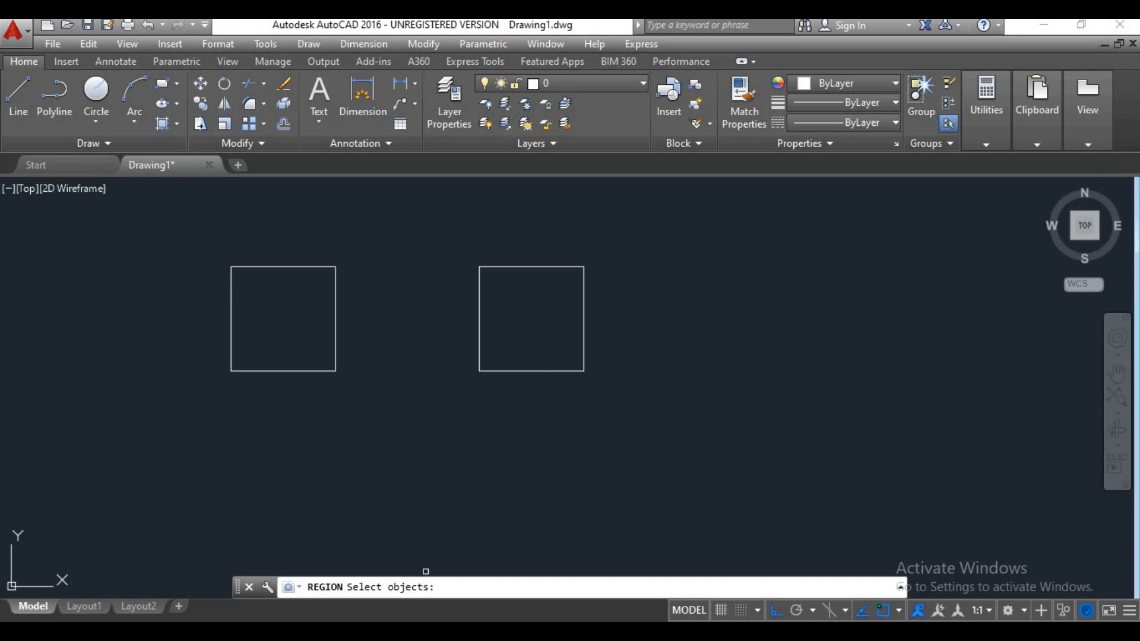
pyautogui.click(364, 235)
pyautogui.click(172, 418)
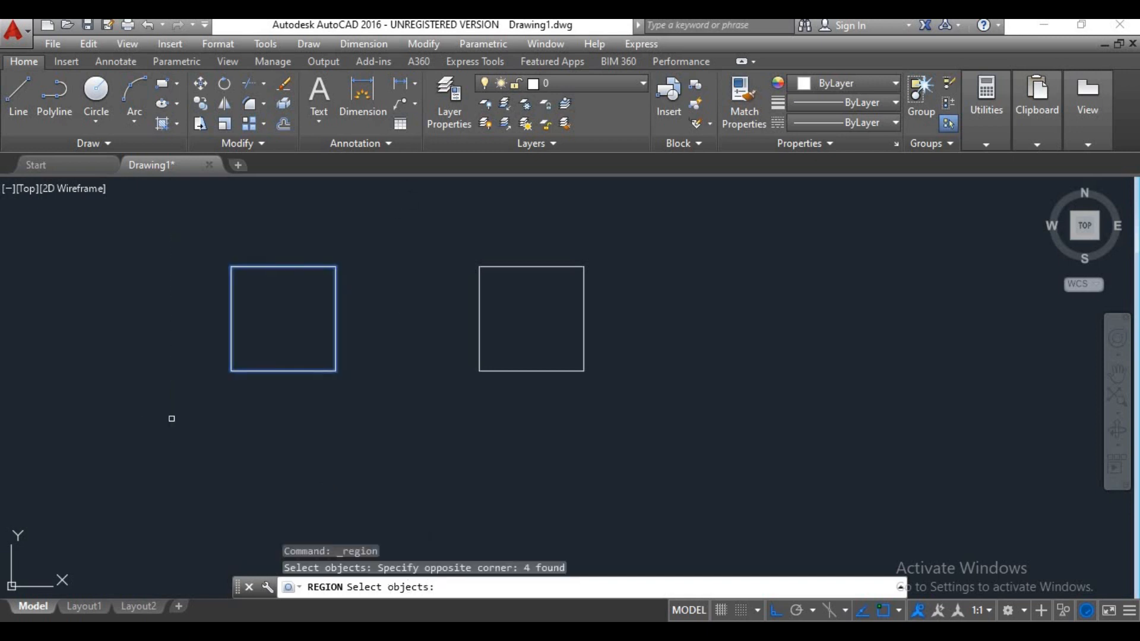
pyautogui.press('Return')
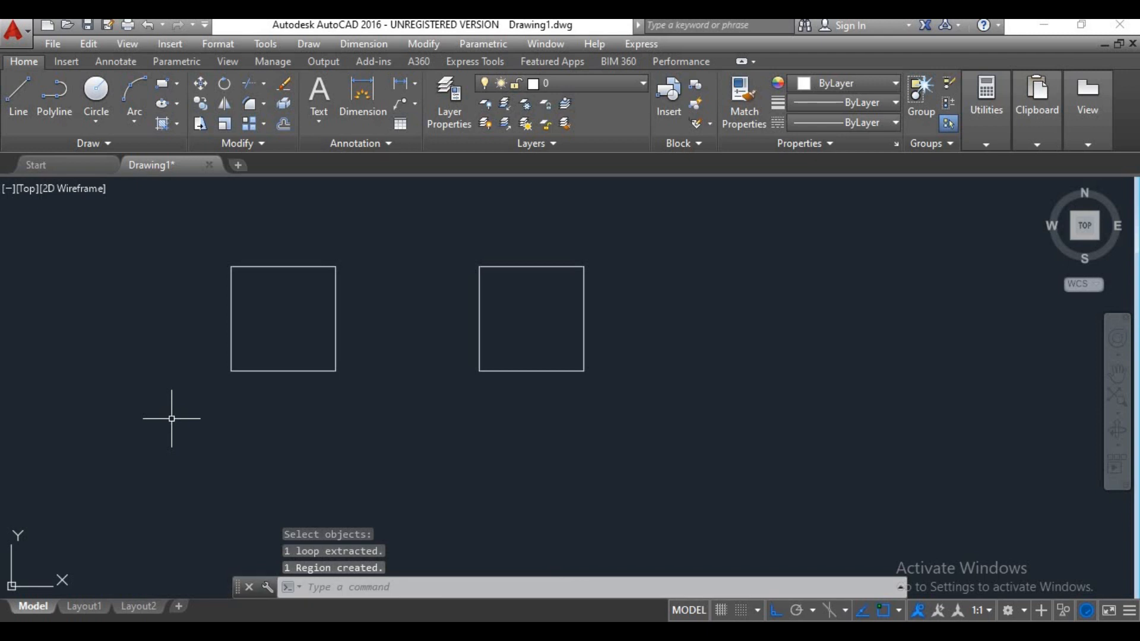
pyautogui.click(287, 371)
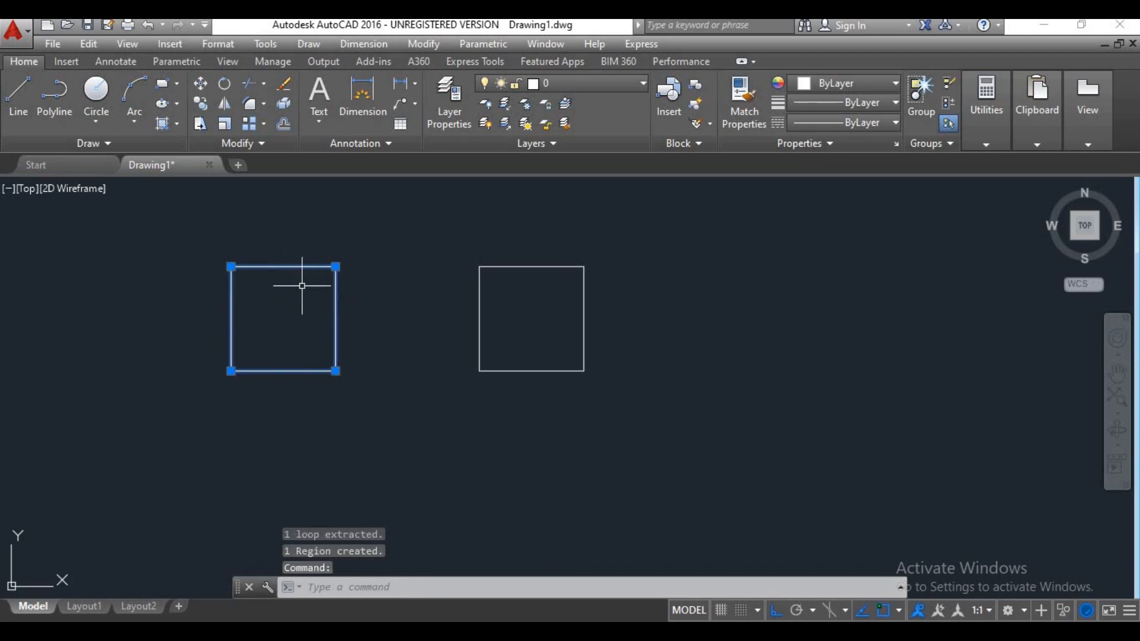
pyautogui.press('Escape')
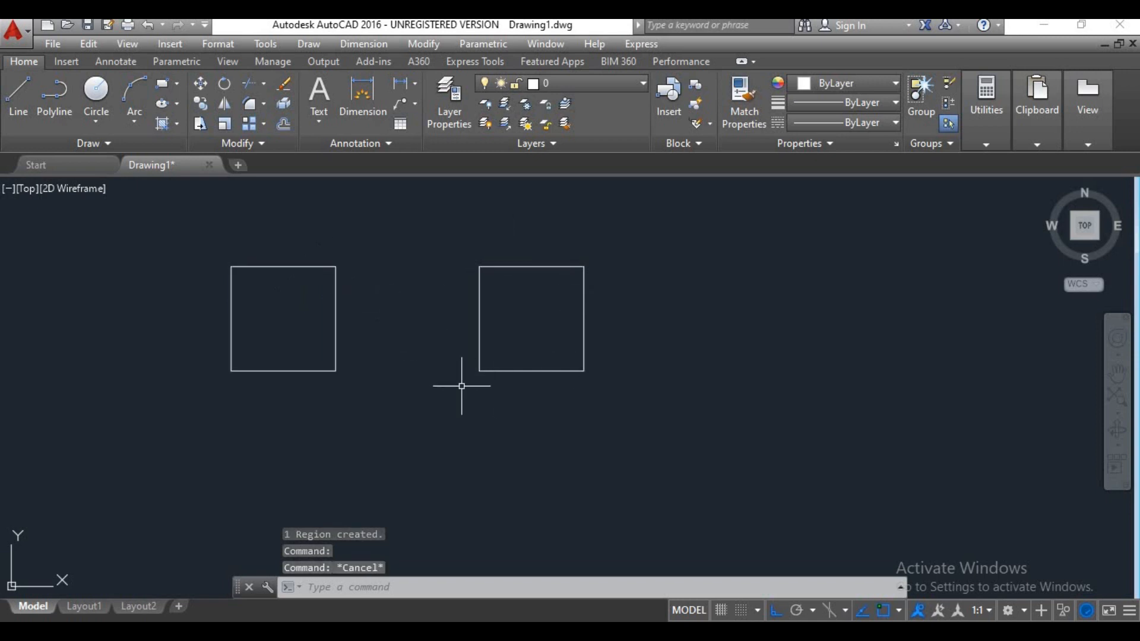
# Select the right square's sides individually to compare them with the region, and clear the selection.
pyautogui.click(594, 303)
pyautogui.click(542, 317)
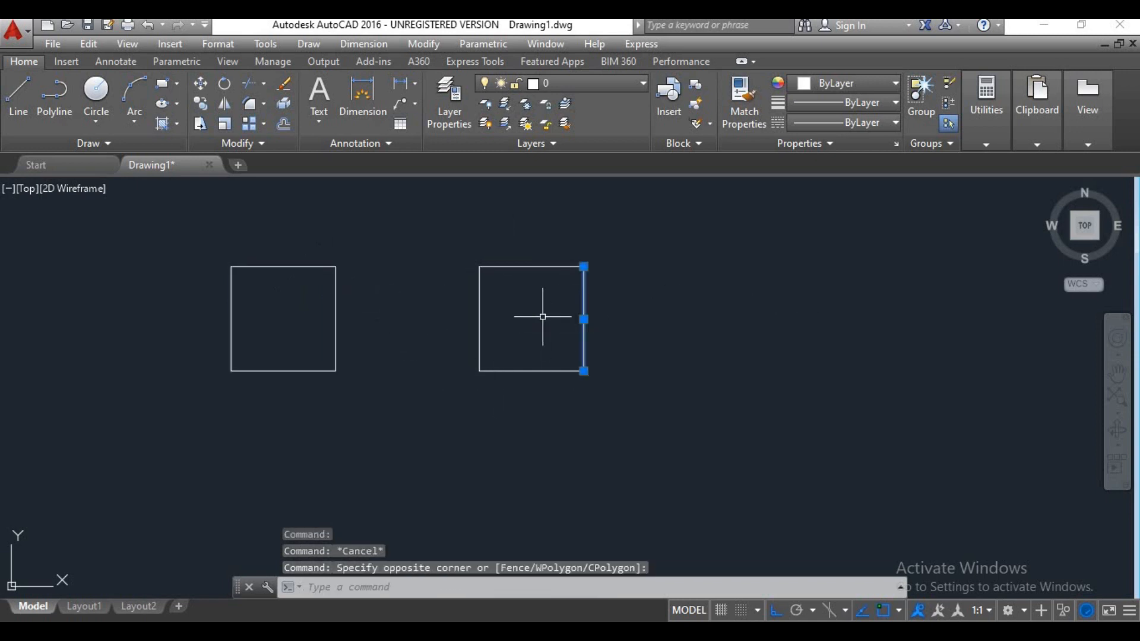
pyautogui.press('Return')
pyautogui.click(534, 300)
pyautogui.click(505, 243)
pyautogui.click(501, 302)
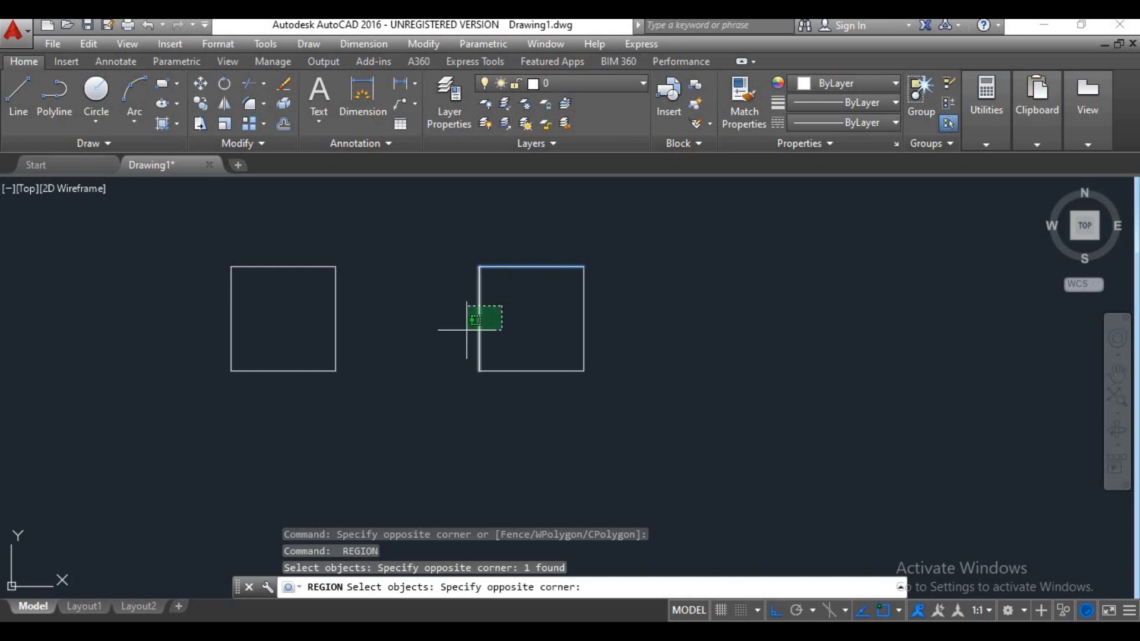
pyautogui.click(465, 330)
pyautogui.press('Escape')
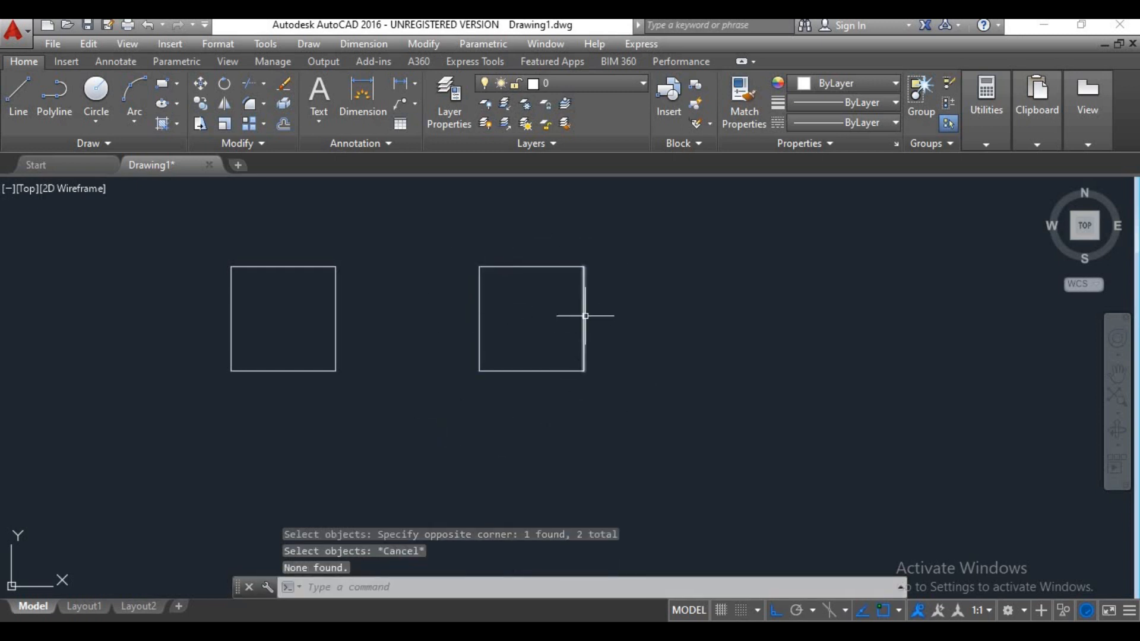
pyautogui.write('j')
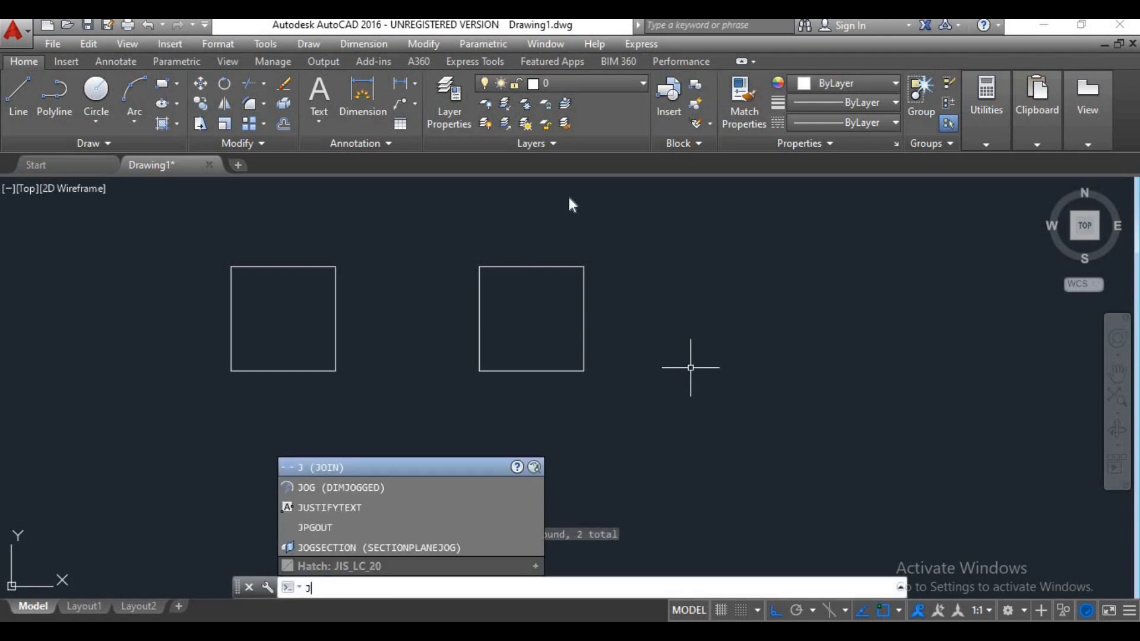
pyautogui.press('Escape')
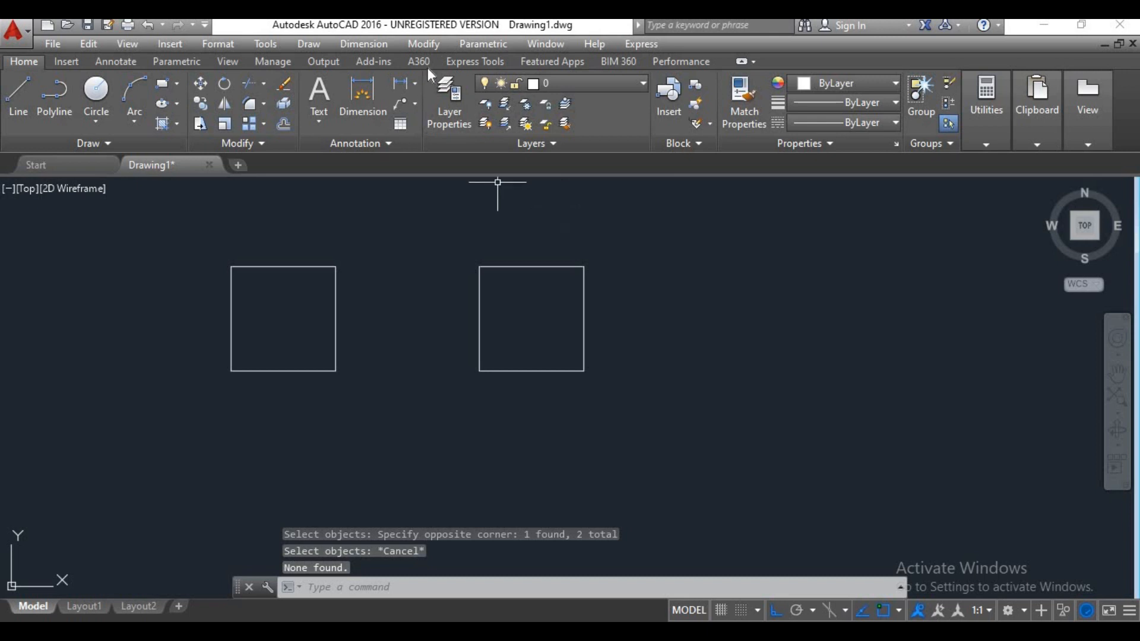
# Join the right square's four lines into a single polyline.
pyautogui.click(427, 46)
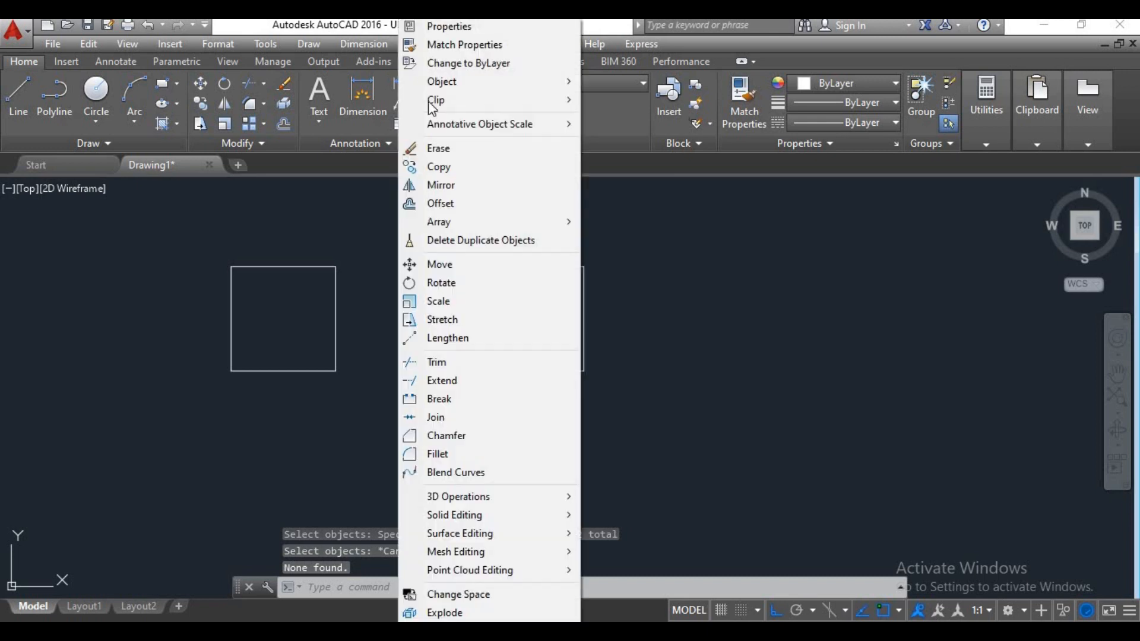
pyautogui.click(466, 422)
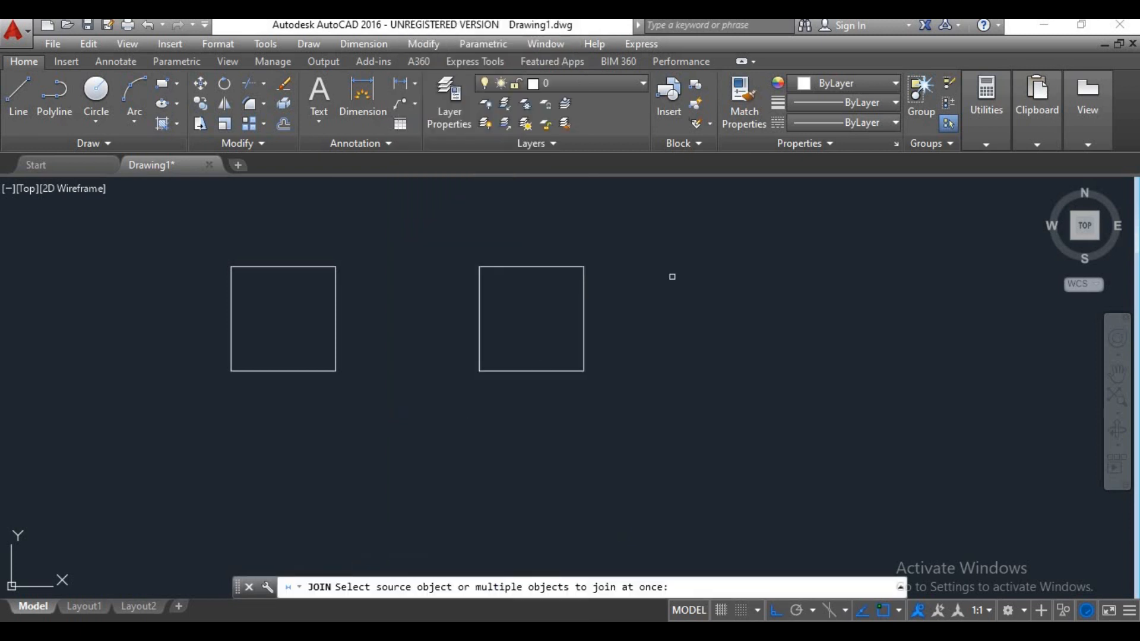
pyautogui.click(672, 249)
pyautogui.click(403, 434)
pyautogui.press('Return')
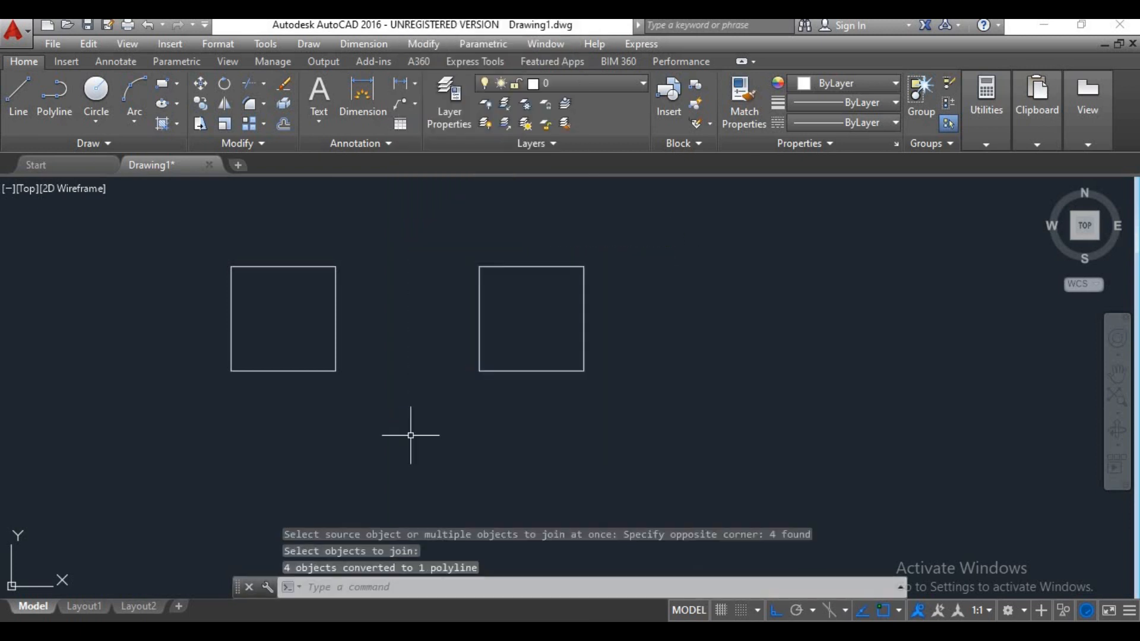
# Select the right polyline square and the left region together to compare their grips, and clear the selection.
pyautogui.click(526, 366)
pyautogui.click(511, 382)
pyautogui.click(369, 332)
pyautogui.click(326, 371)
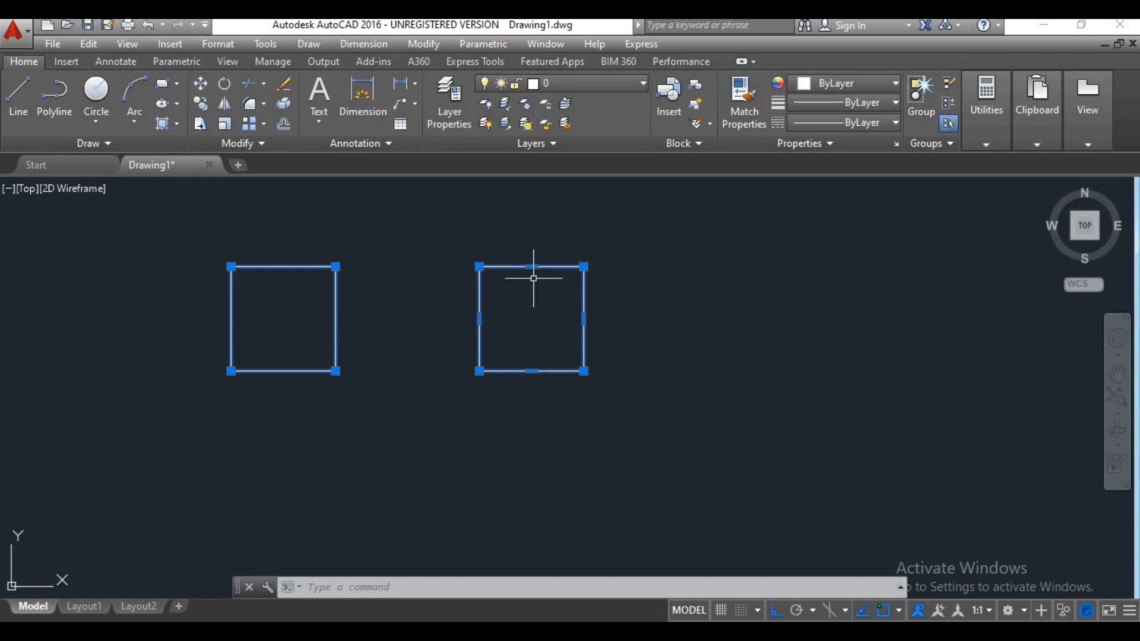
pyautogui.press('Escape')
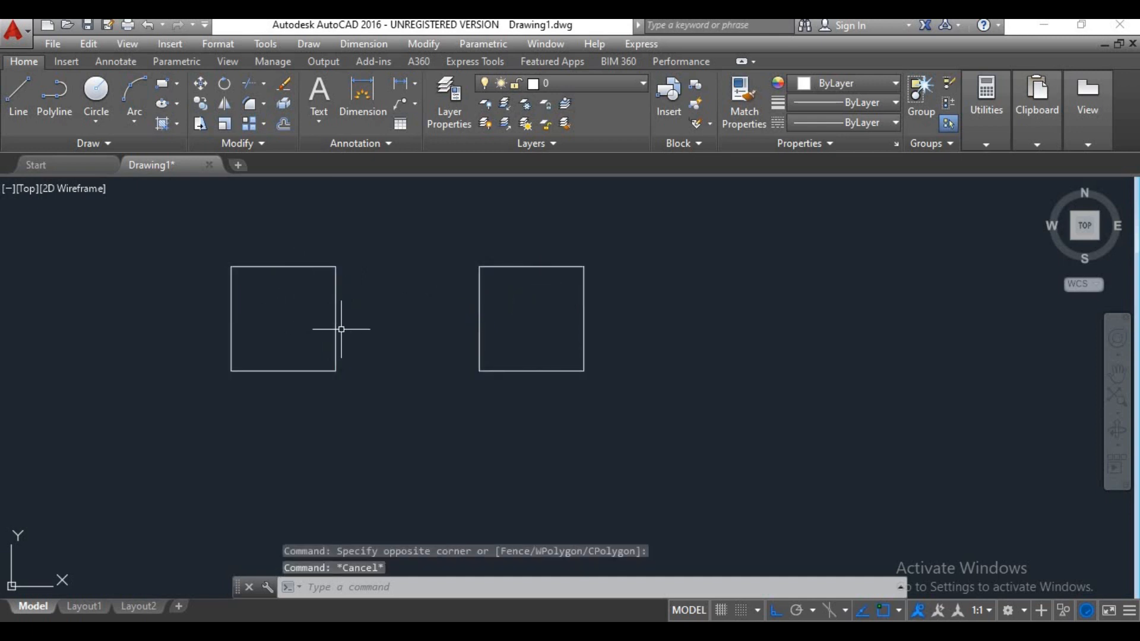
# Try to trim the left region's right side, and trim away the left side of the right polyline square.
pyautogui.write('r')
pyautogui.press('Escape')
pyautogui.press('Escape')
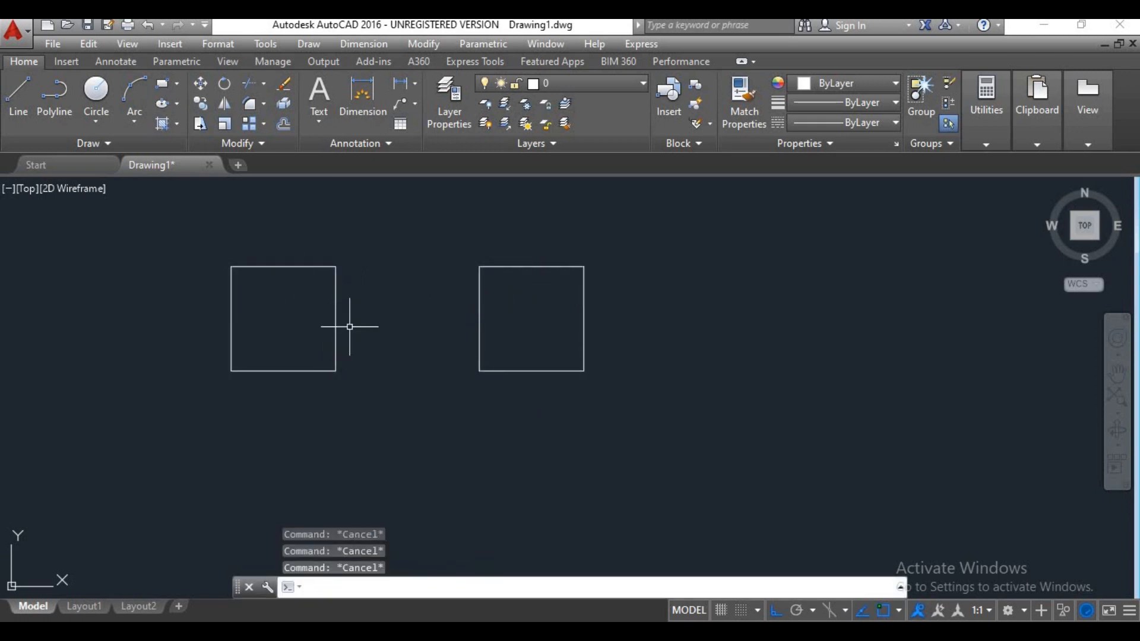
pyautogui.write('tr')
pyautogui.press('Return')
pyautogui.click(344, 314)
pyautogui.click(320, 324)
pyautogui.click(375, 297)
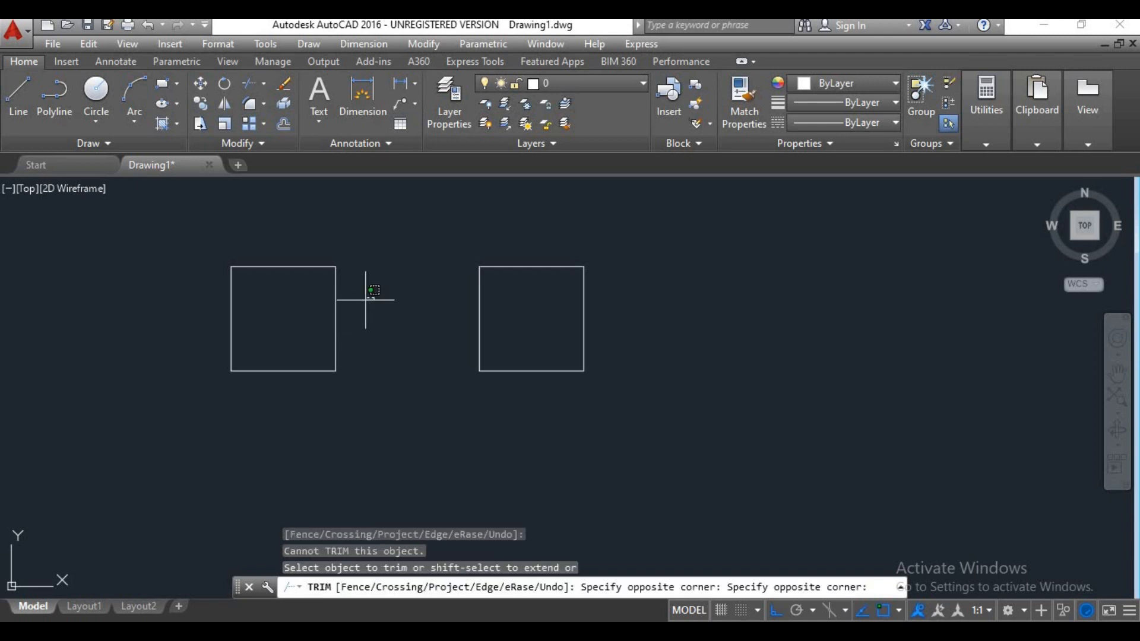
pyautogui.click(267, 348)
pyautogui.click(485, 314)
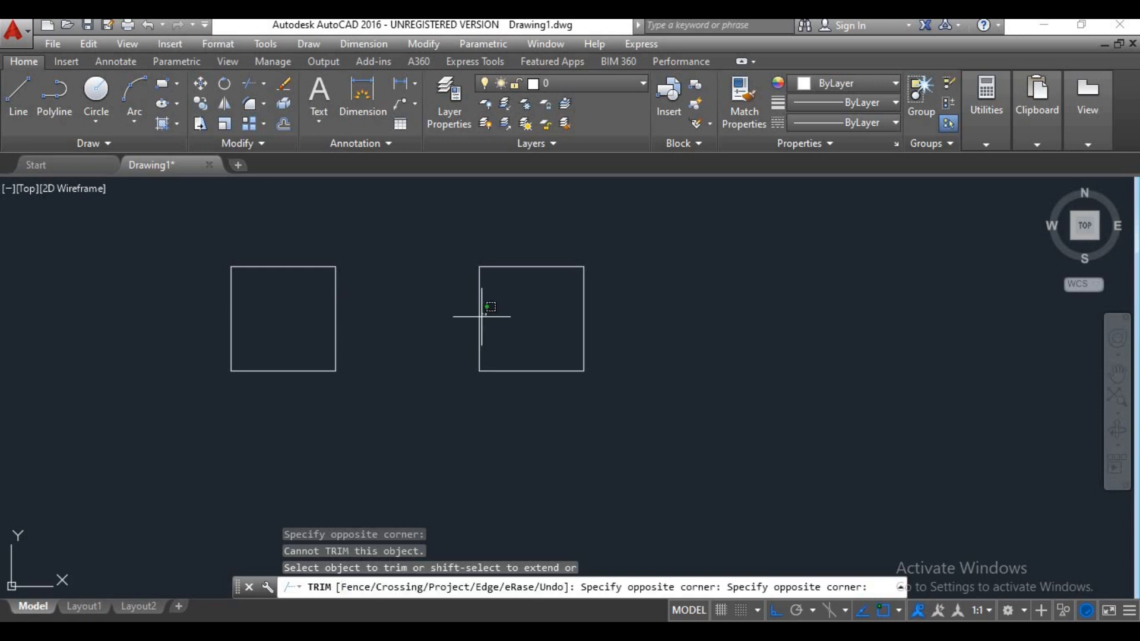
pyautogui.click(461, 325)
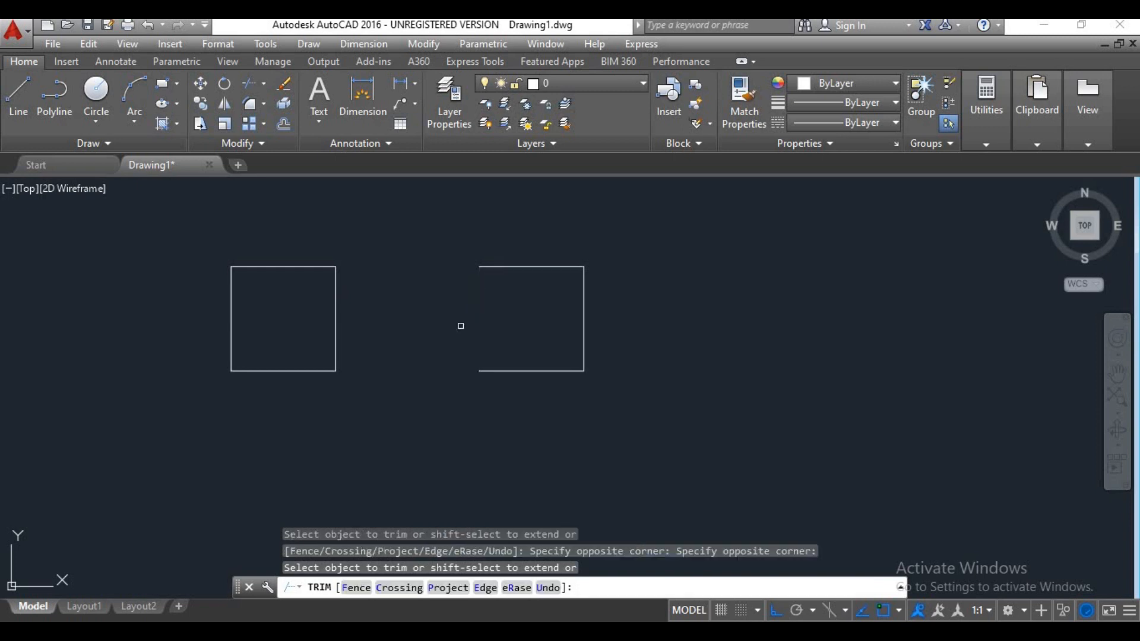
pyautogui.press('Escape')
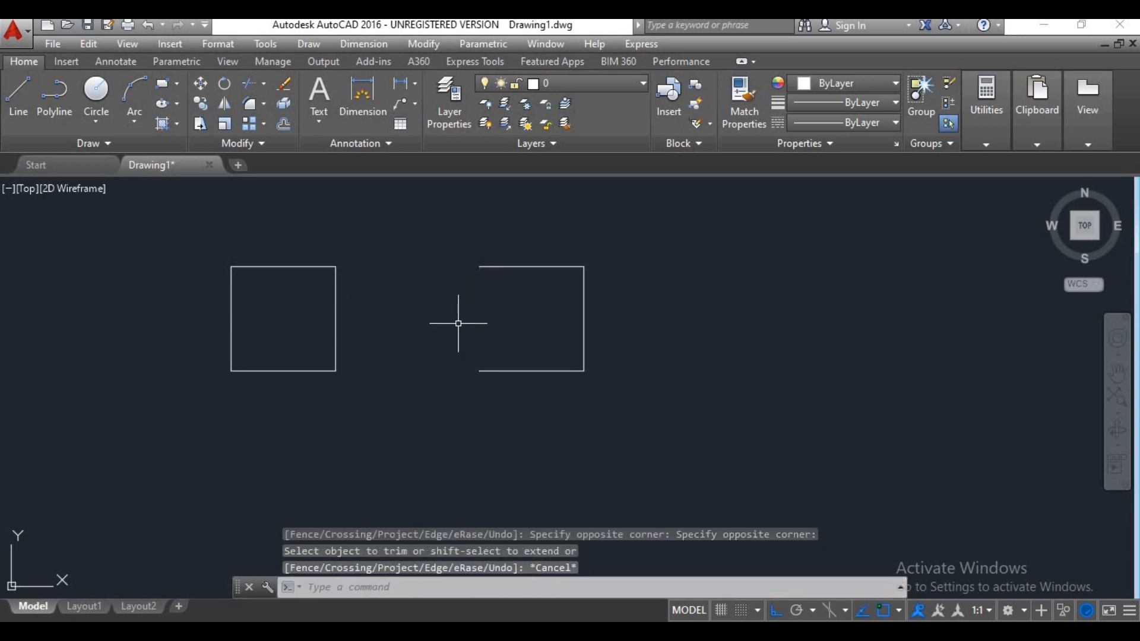
# Convert the top segment of the right polyline into an arc bulging slightly upward.
pyautogui.click(276, 266)
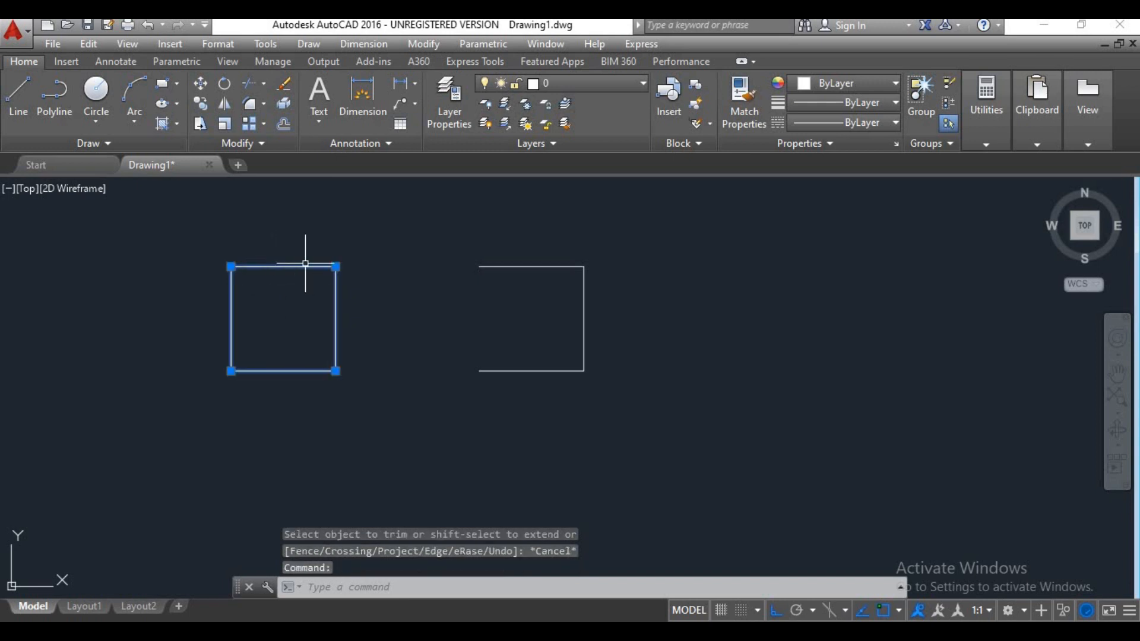
pyautogui.click(519, 266)
pyautogui.moveTo(532, 266)
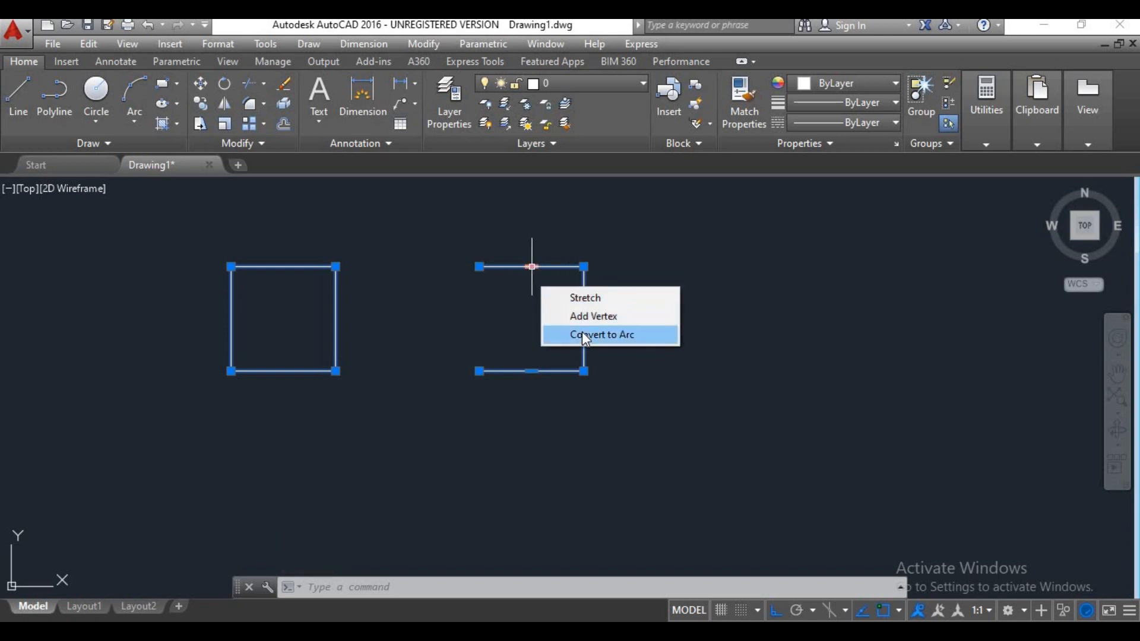
pyautogui.click(531, 267)
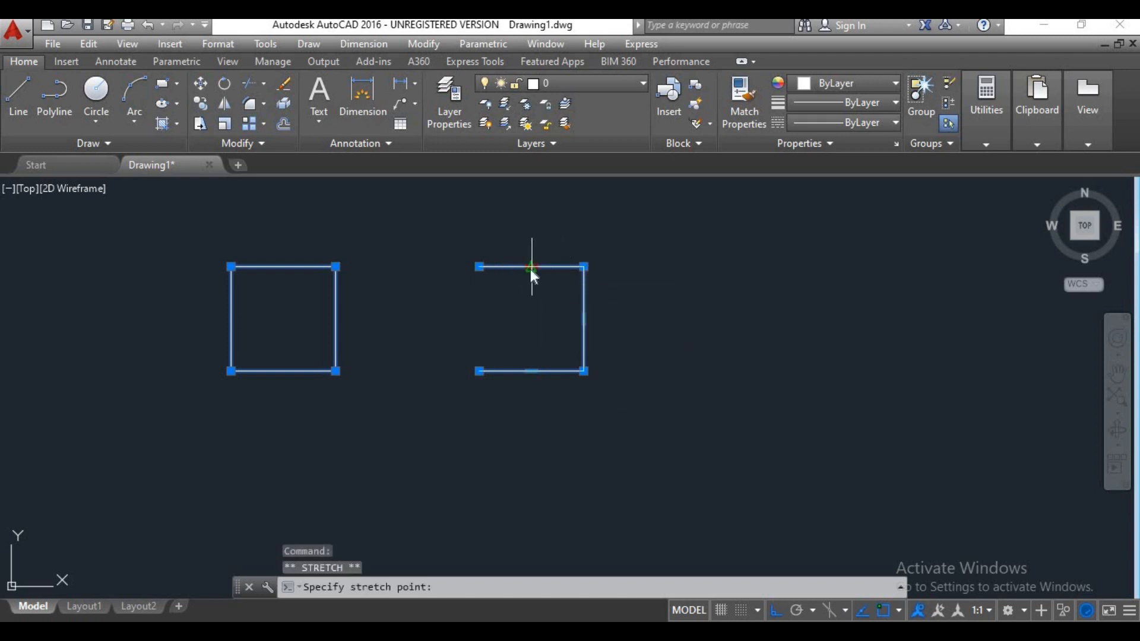
pyautogui.rightClick(531, 272)
pyautogui.click(581, 361)
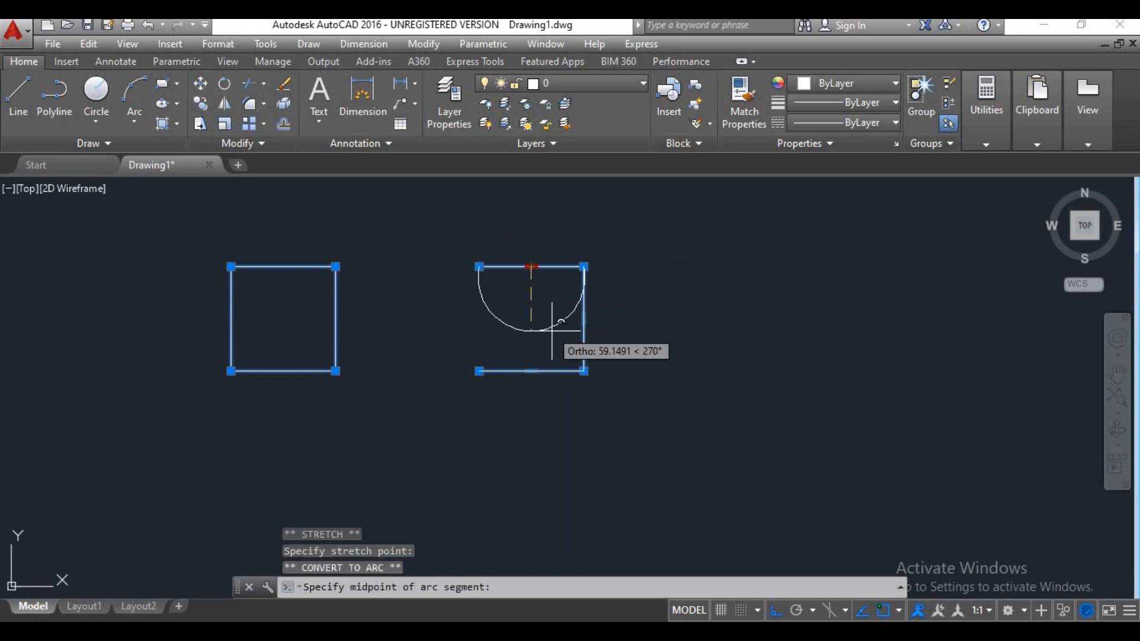
pyautogui.click(530, 266)
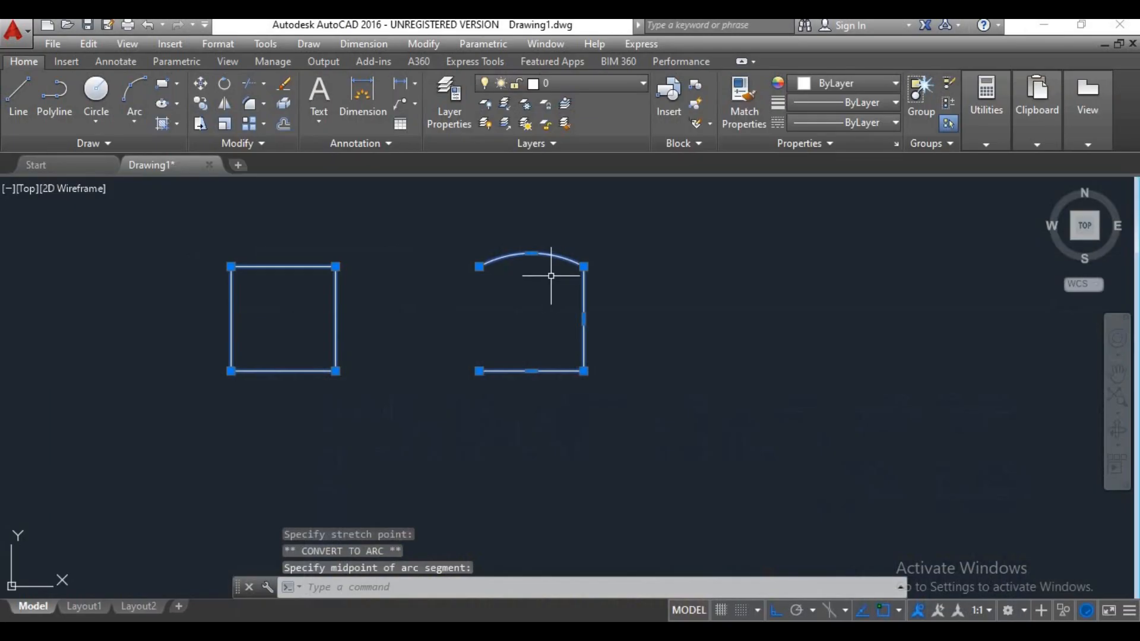
pyautogui.press('Escape')
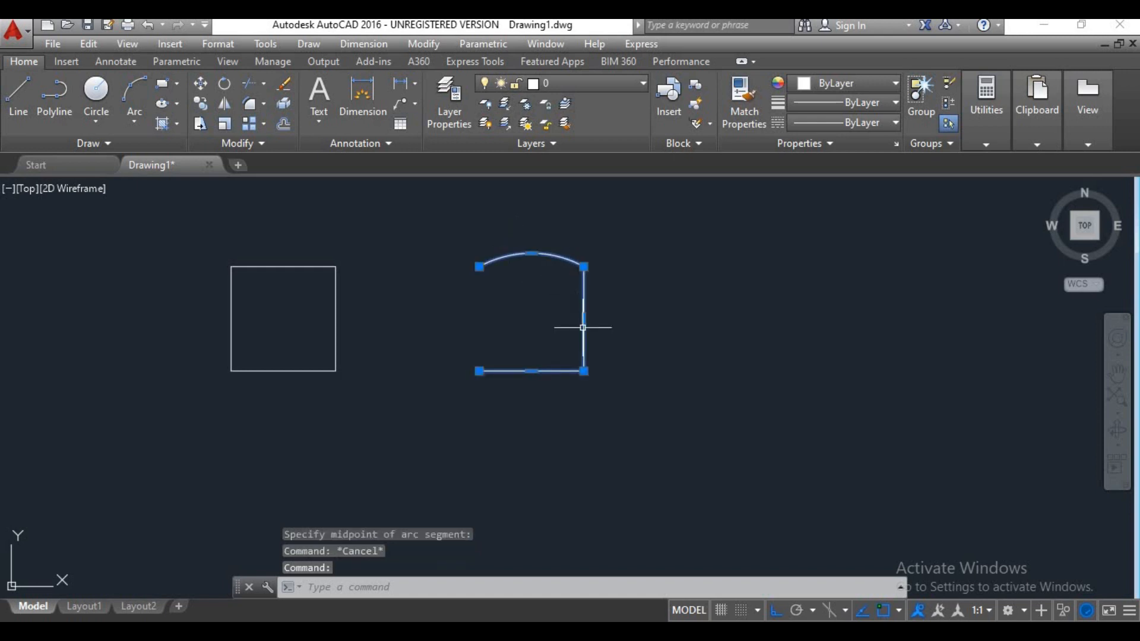
# Select the left region from different sides to inspect it as one object with corner grips, and clear the selection.
pyautogui.press('Escape')
pyautogui.click(335, 342)
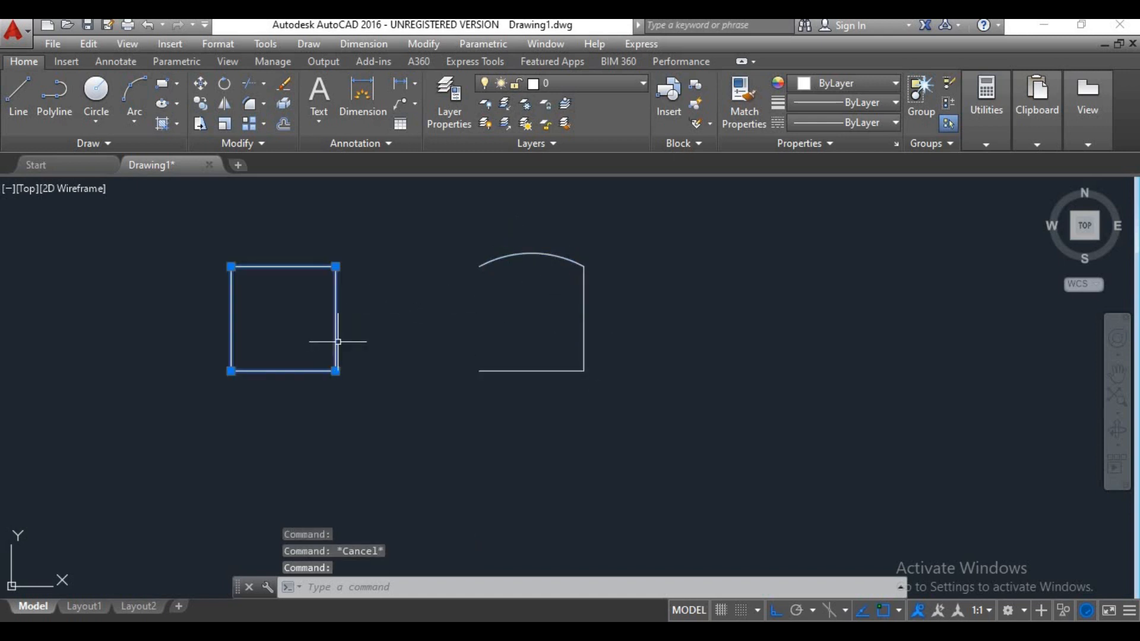
pyautogui.press('Escape')
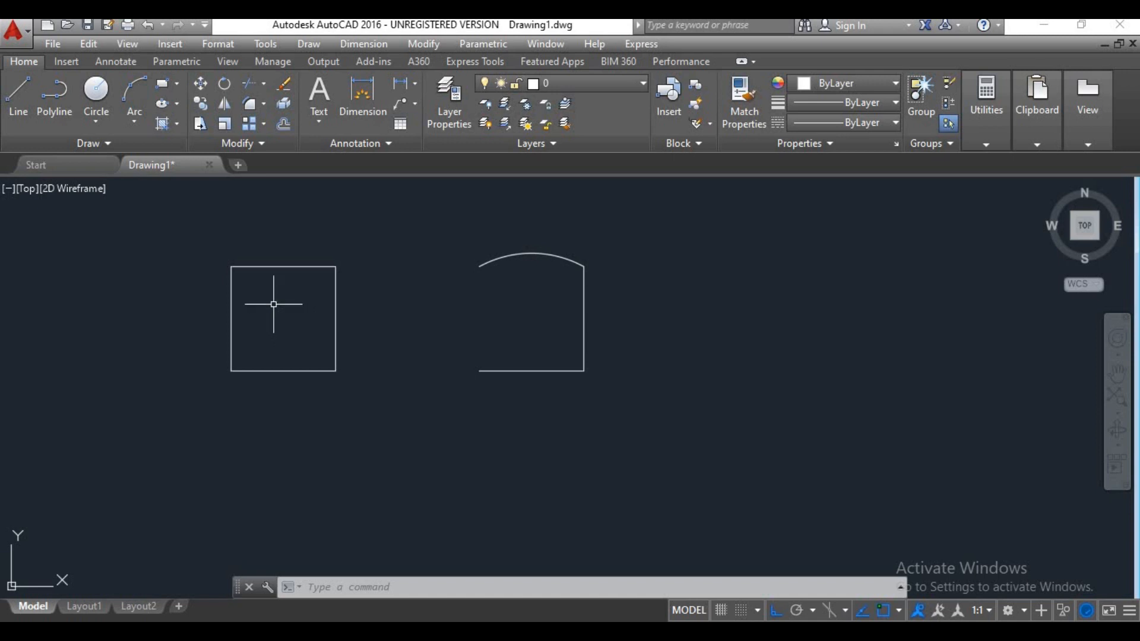
pyautogui.click(322, 265)
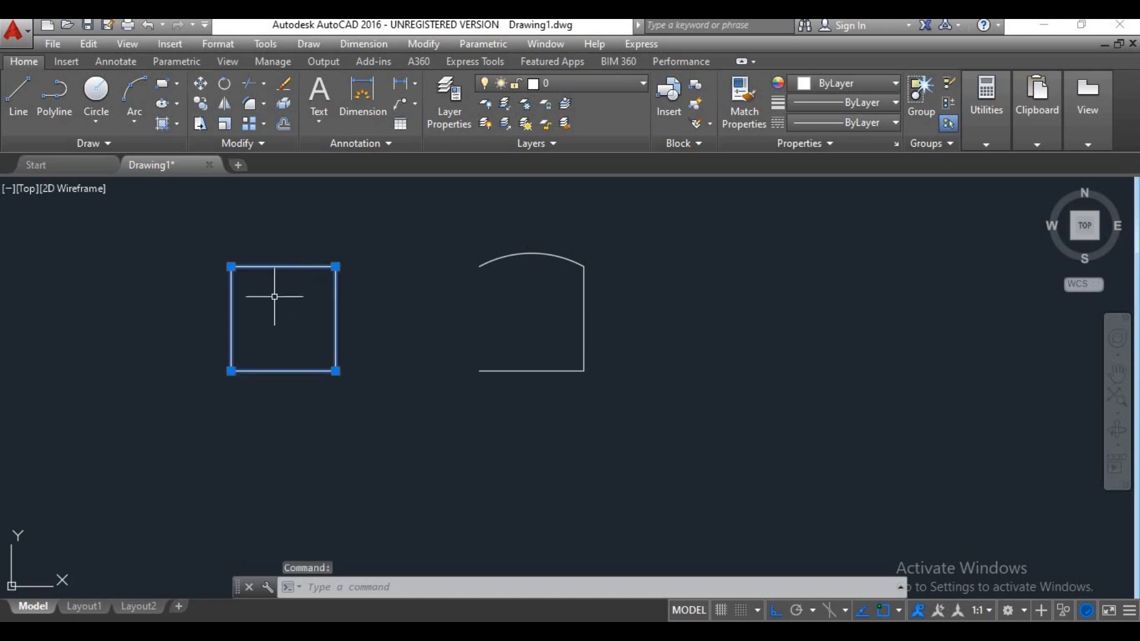
pyautogui.press('Escape')
pyautogui.press('Escape')
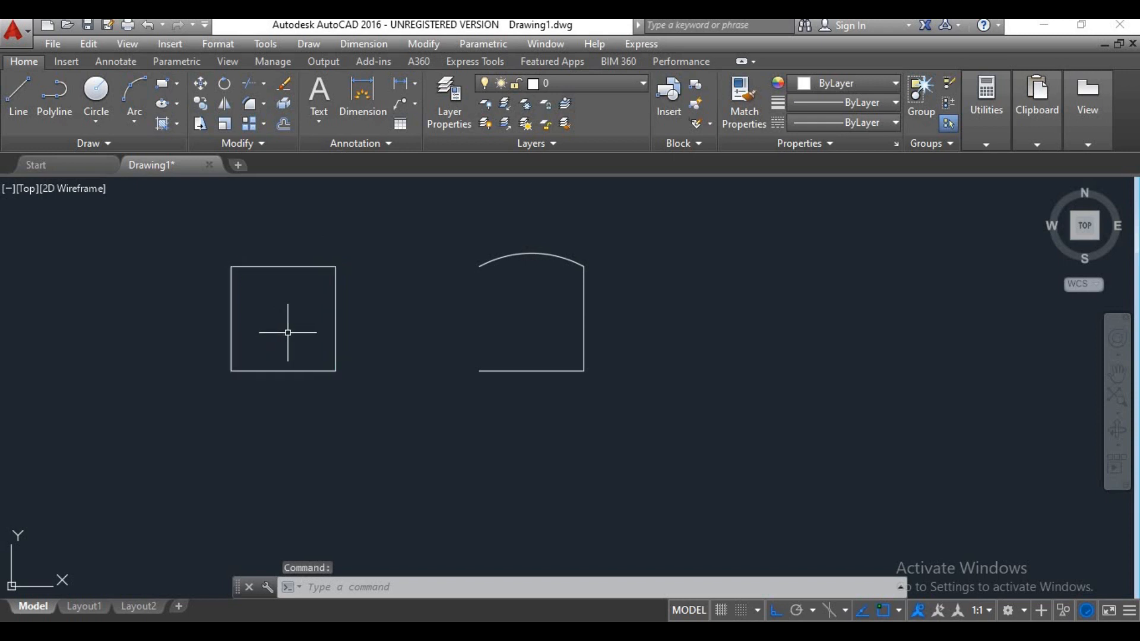
pyautogui.click(347, 282)
pyautogui.click(325, 297)
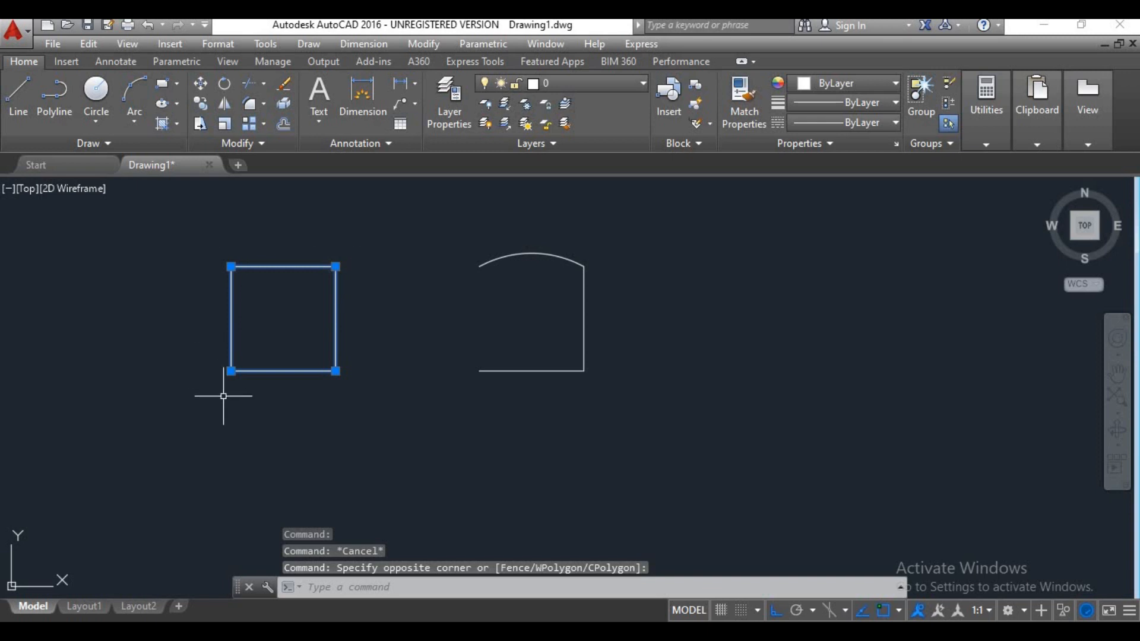
pyautogui.press('Escape')
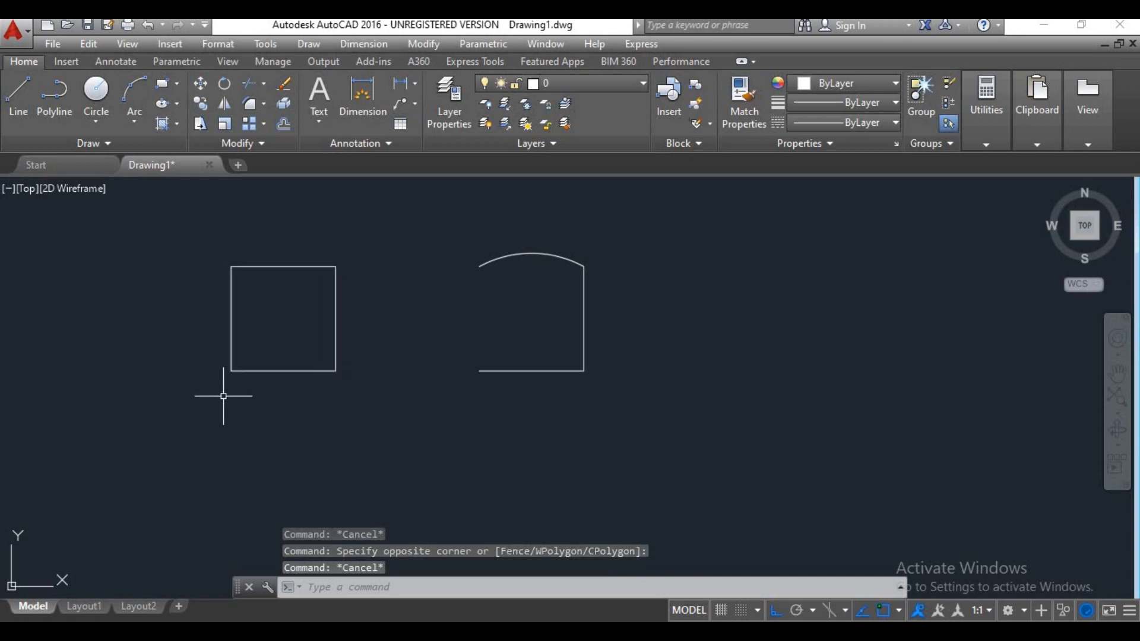
# Explode the left square region into separate lines.
pyautogui.click(432, 46)
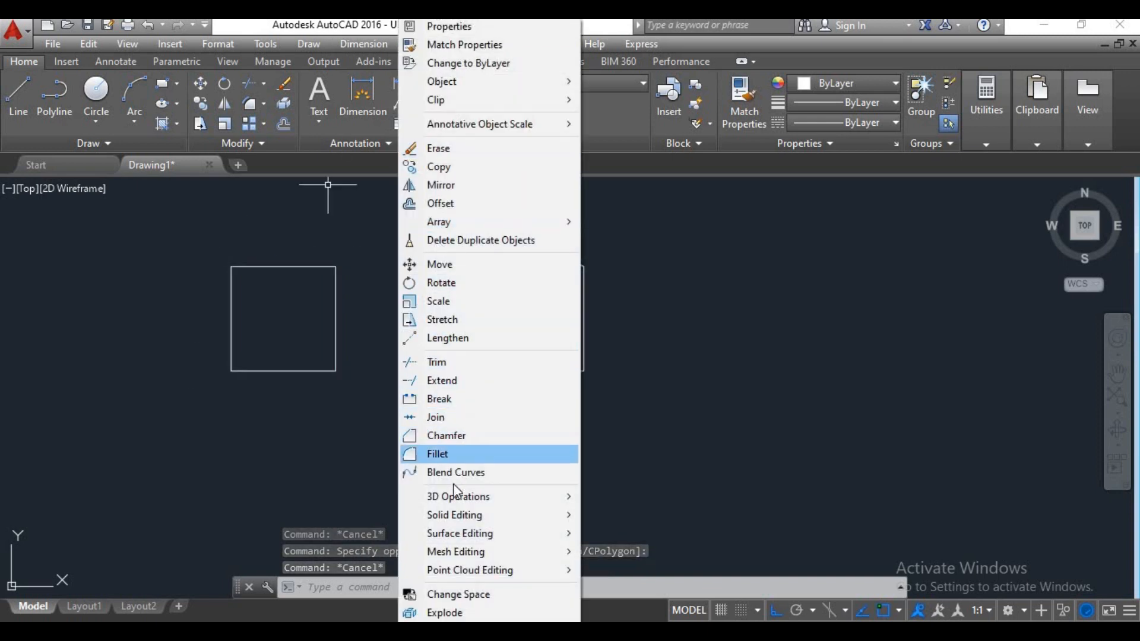
pyautogui.click(452, 612)
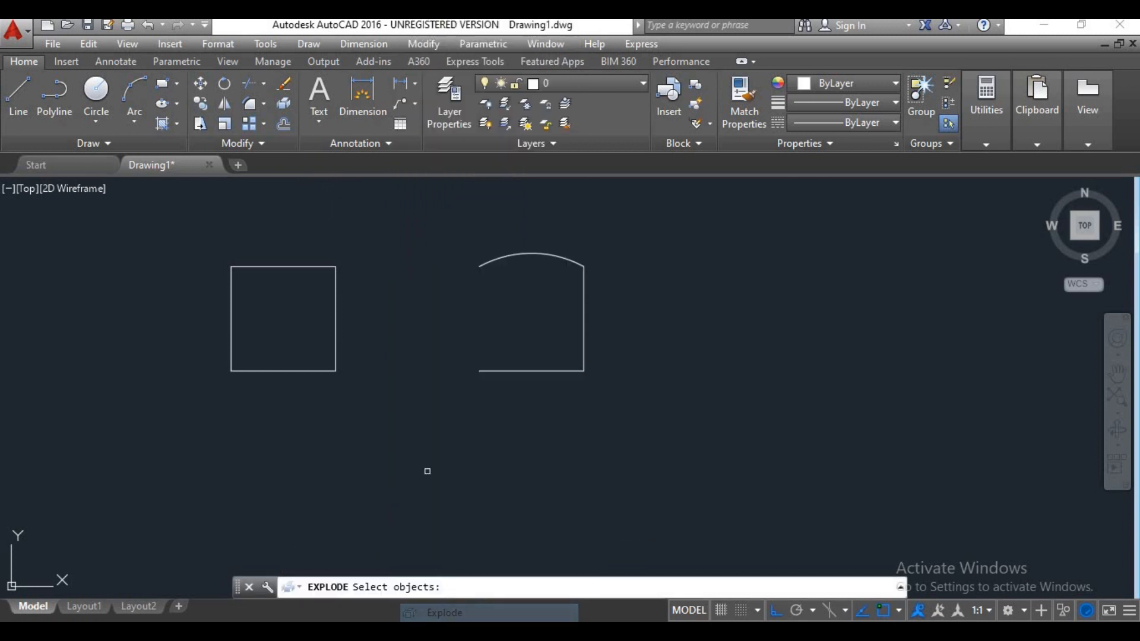
pyautogui.click(397, 270)
pyautogui.click(290, 439)
pyautogui.press('Return')
# Select the exploded left square's bottom, left, top and right sides one by one to check them as separate lines.
pyautogui.click(303, 349)
pyautogui.click(297, 397)
pyautogui.press('Escape')
pyautogui.click(254, 311)
pyautogui.click(170, 331)
pyautogui.press('Escape')
pyautogui.click(305, 228)
pyautogui.press('Escape')
pyautogui.click(344, 298)
pyautogui.press('Escape')
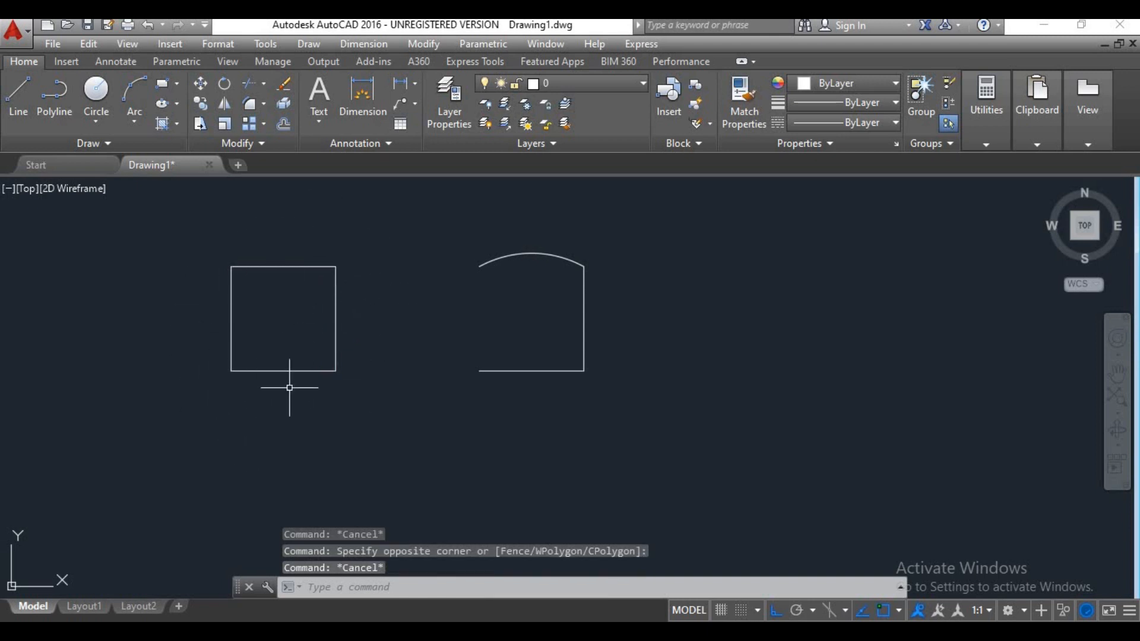
# Check the right arc-topped polyline by selecting it as one object, and explode it into separate segments.
pyautogui.moveTo(359, 351); pyautogui.dragTo(375, 383, button='middle')
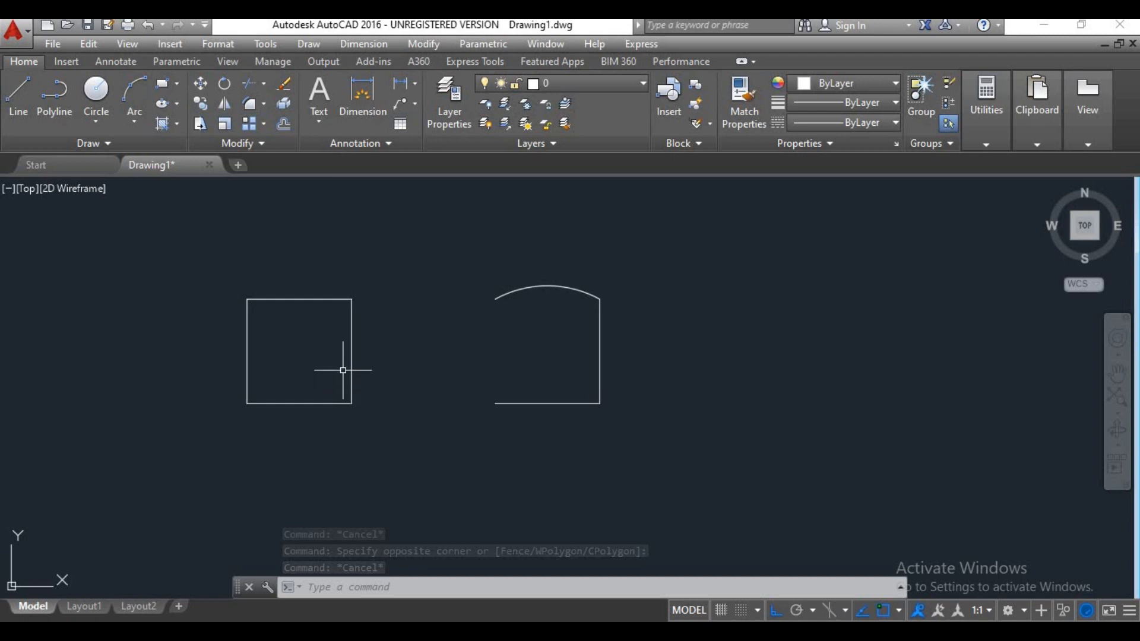
pyautogui.click(573, 289)
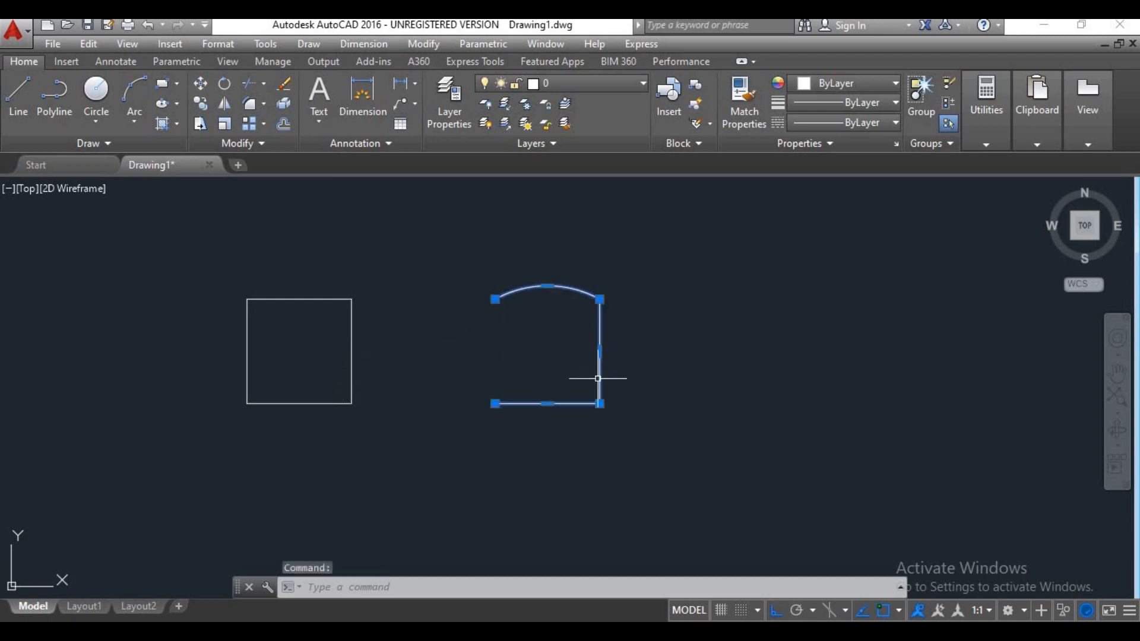
pyautogui.press('Escape')
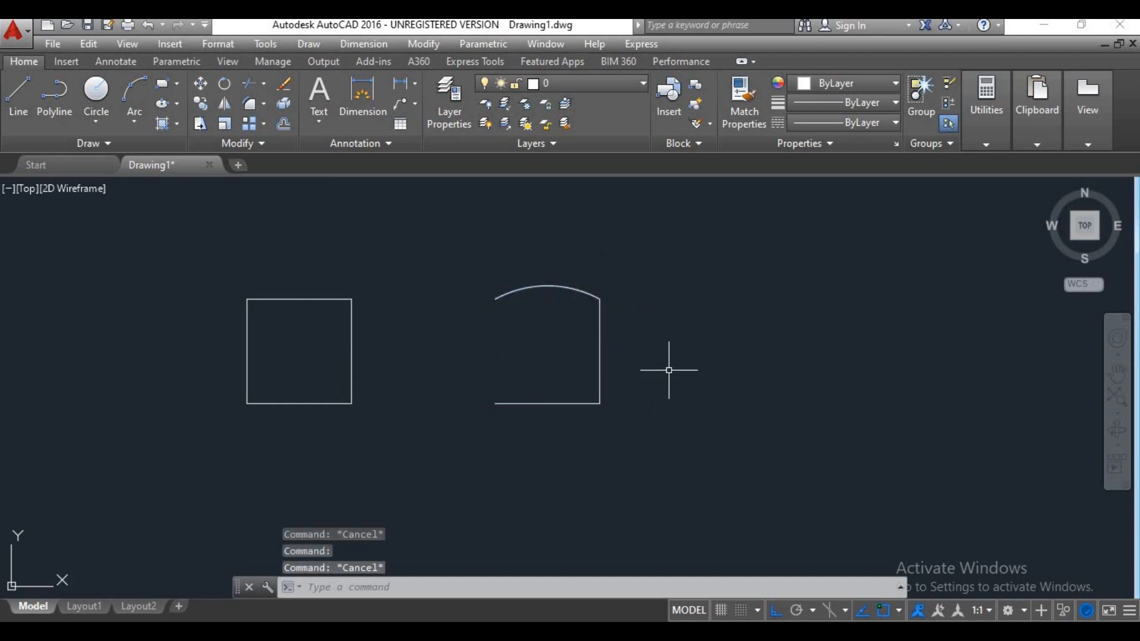
pyautogui.write('x')
pyautogui.press('Return')
pyautogui.click(632, 307)
pyautogui.click(551, 373)
pyautogui.press('Return')
# Select the right shape's bottom line, right line and top arc one by one to check them as separate objects.
pyautogui.click(548, 394)
pyautogui.click(527, 404)
pyautogui.press('Escape')
pyautogui.click(612, 331)
pyautogui.click(561, 367)
pyautogui.press('Escape')
pyautogui.click(565, 330)
pyautogui.click(504, 260)
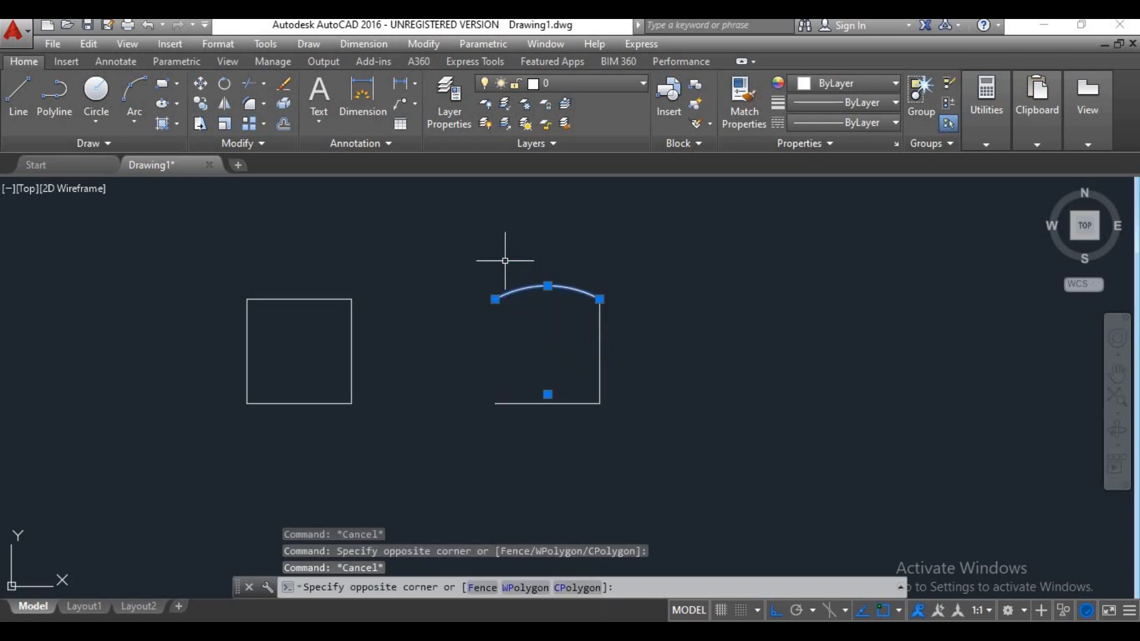
pyautogui.press('Escape')
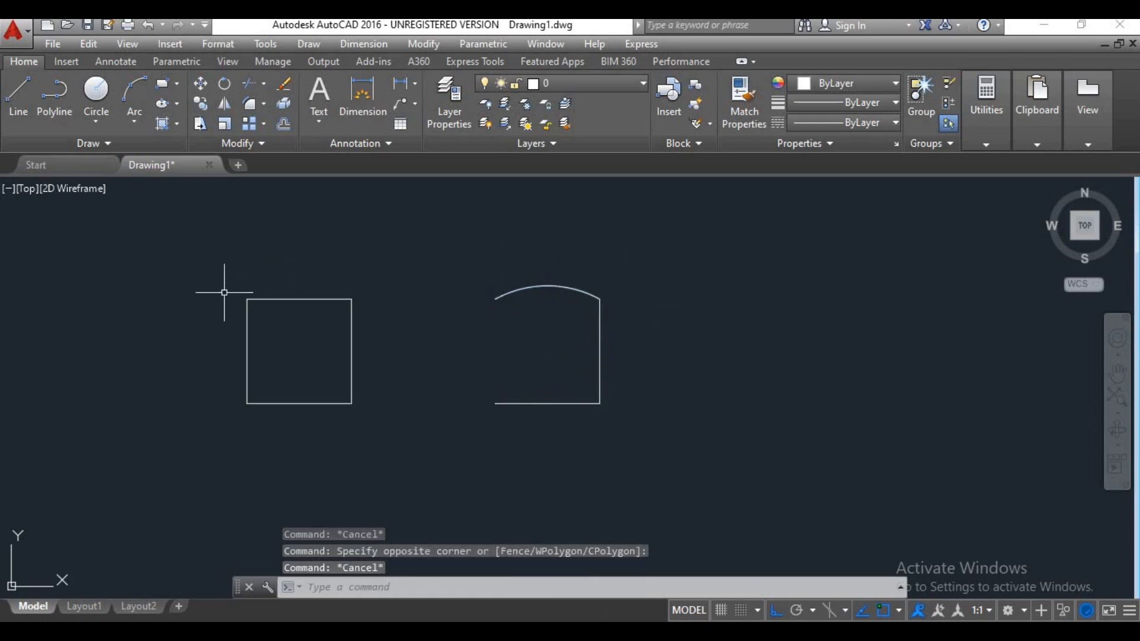
# Switch from the lecture PDF back to the AutoCAD drawing and erase both shapes.
pyautogui.scroll(-2, 624, 336)
pyautogui.moveTo(620, 338); pyautogui.dragTo(489, 332, button='middle')
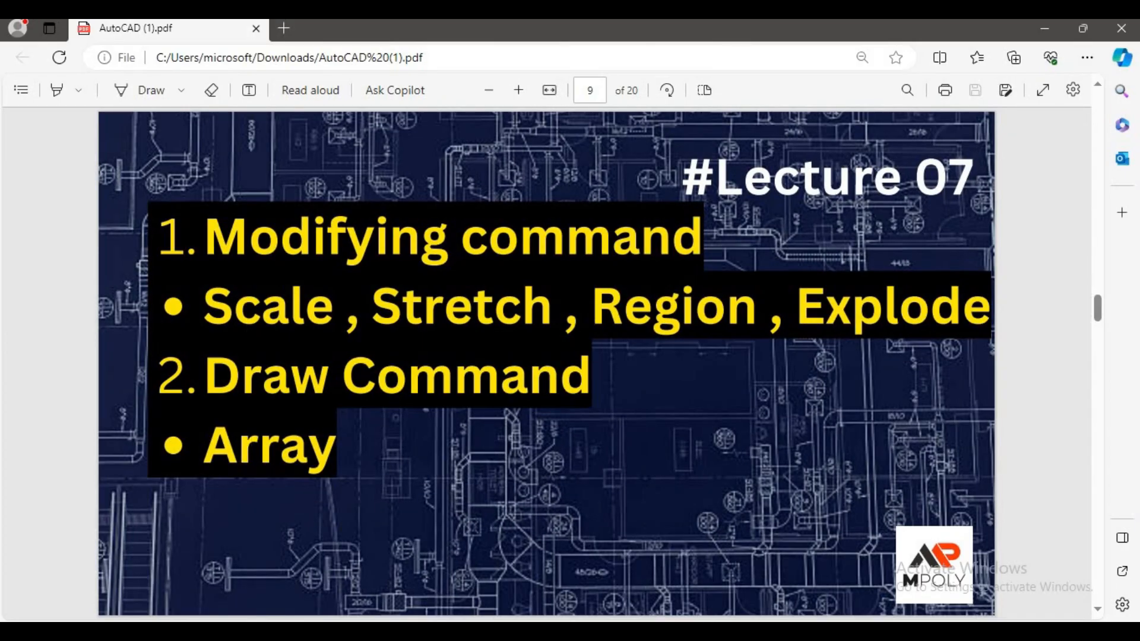
pyautogui.click(640, 600)
pyautogui.click(508, 263)
pyautogui.click(190, 410)
pyautogui.write('e')
pyautogui.press('Return')
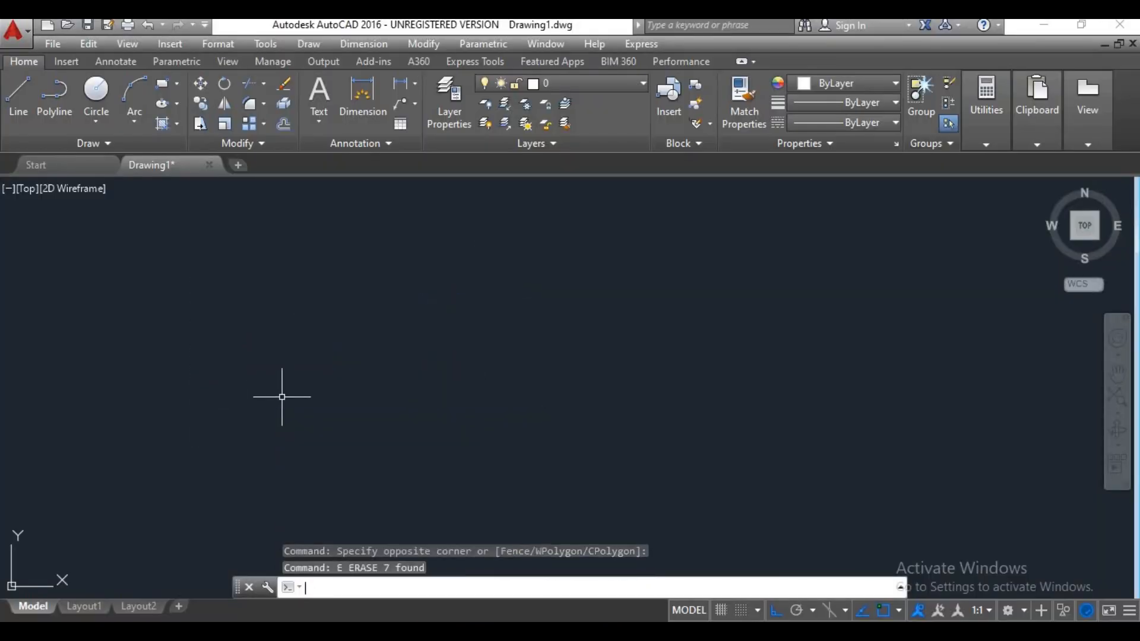
pyautogui.press('Escape')
pyautogui.press('Escape')
pyautogui.press('Escape')
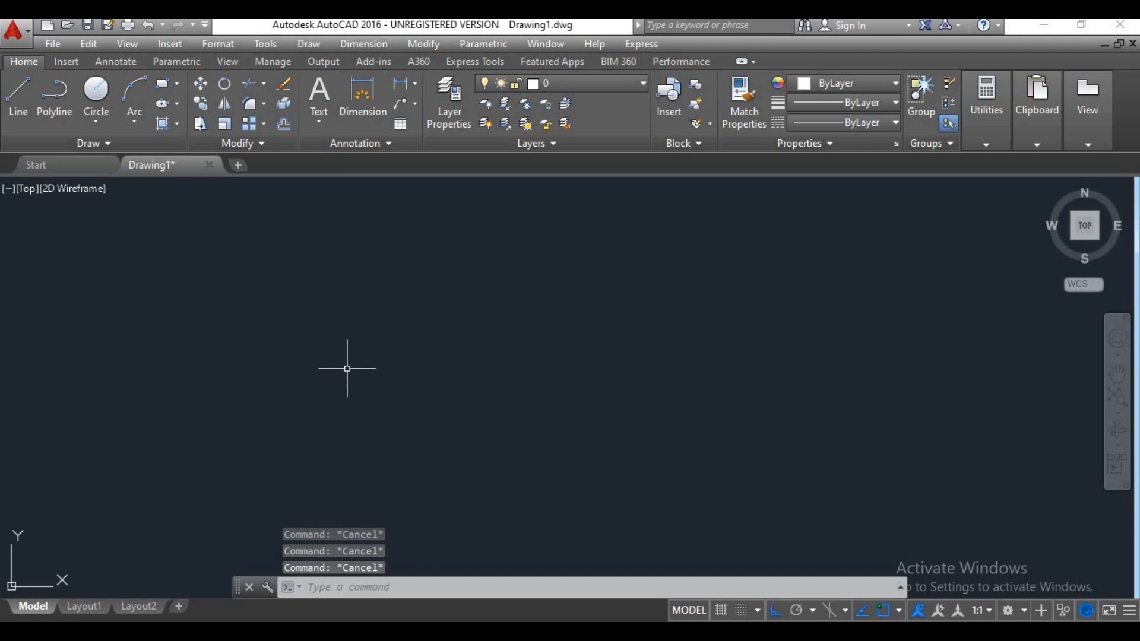
pyautogui.click(421, 44)
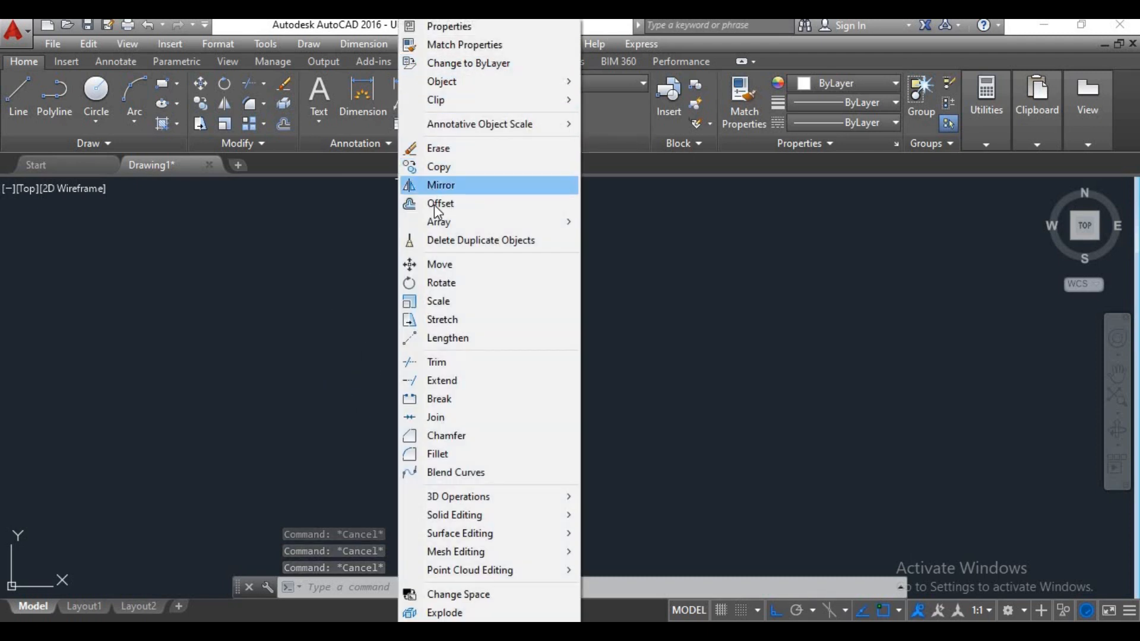
pyautogui.moveTo(437, 224)
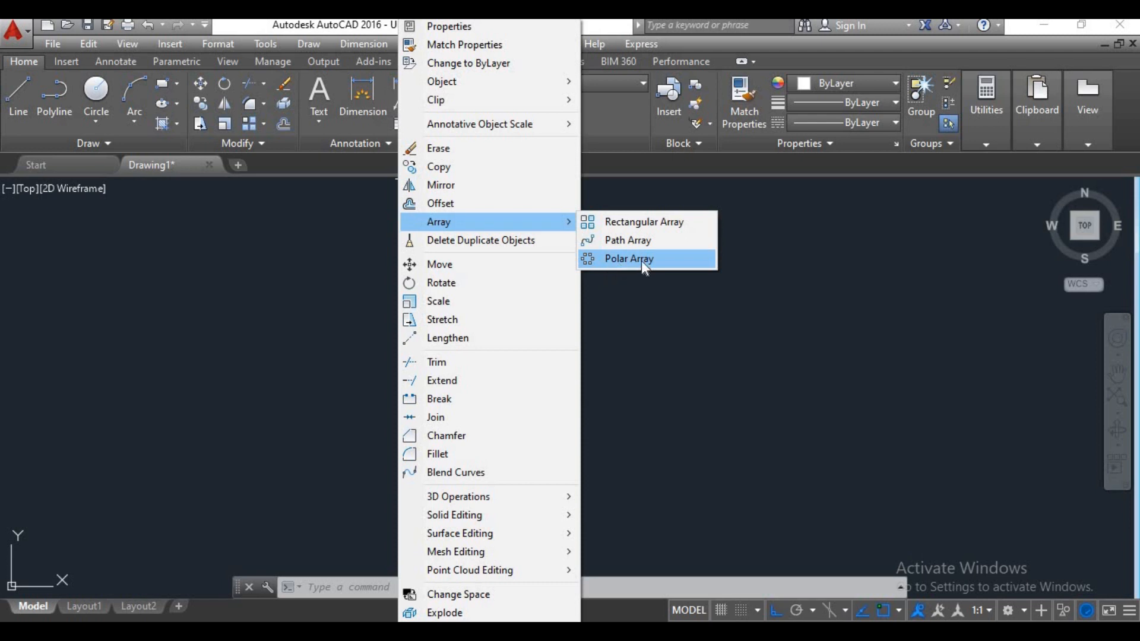
pyautogui.click(653, 222)
pyautogui.click(534, 327)
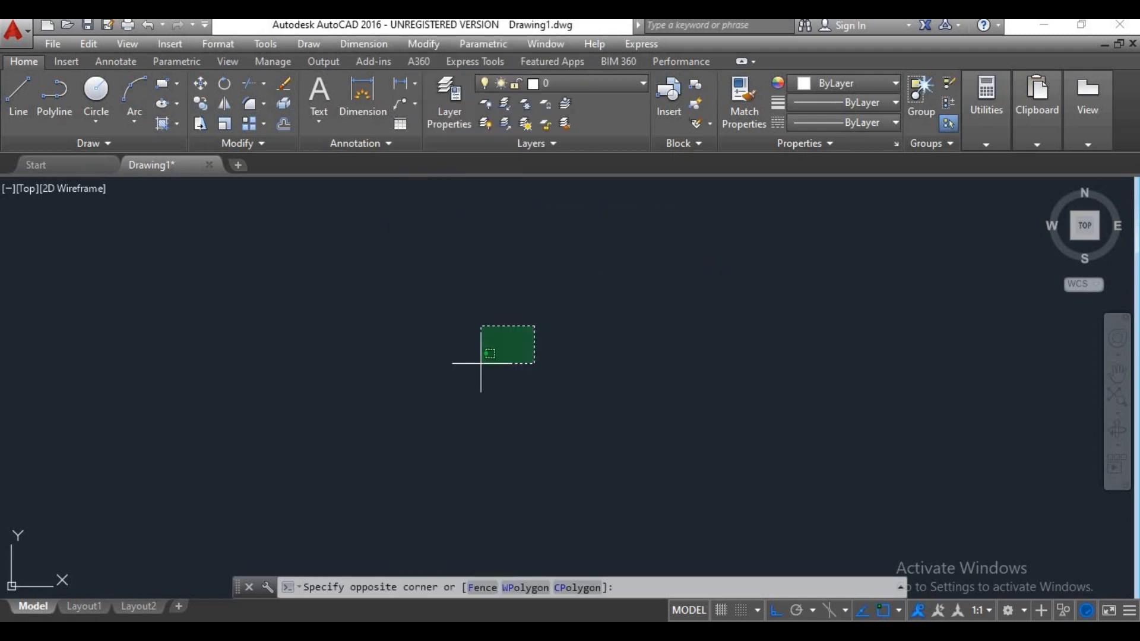
# Draw a small rectangle in the empty drawing area with the Rectangle command.
pyautogui.write('re')
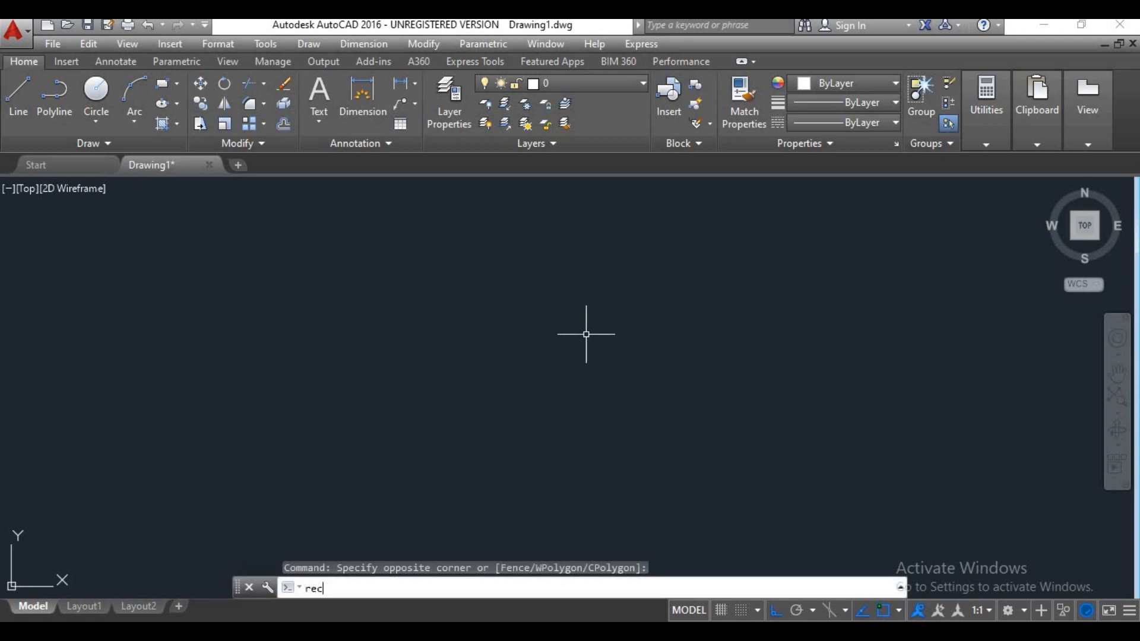
pyautogui.write('c')
pyautogui.press('Return')
pyautogui.click(324, 354)
pyautogui.click(381, 389)
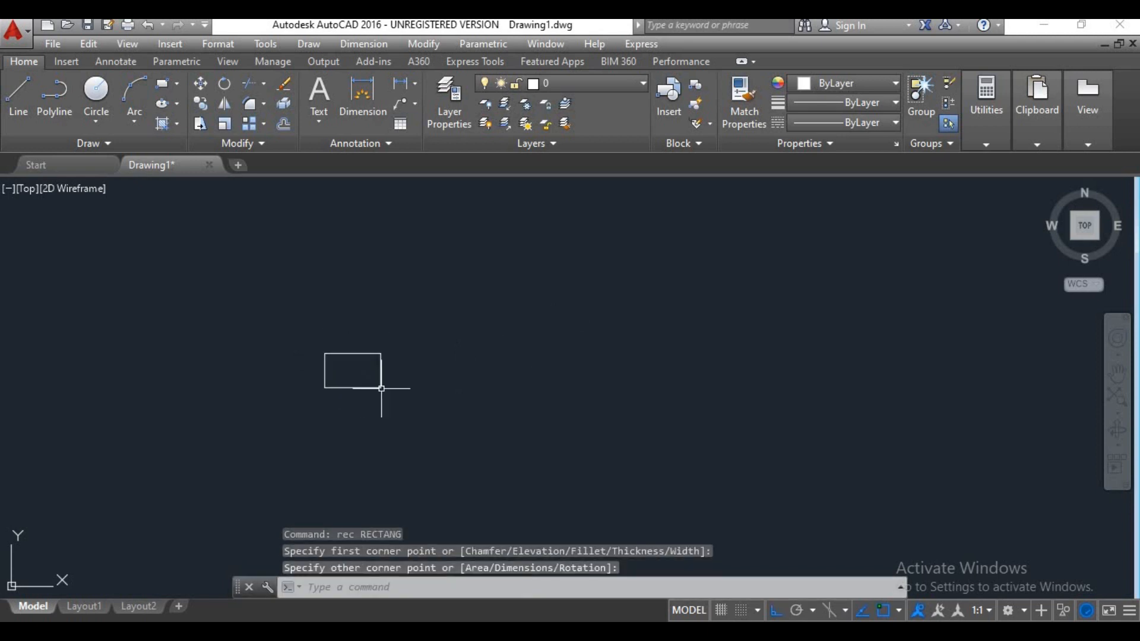
# Create a rectangular array from the small rectangle.
pyautogui.moveTo(355, 376); pyautogui.dragTo(352, 439, button='middle')
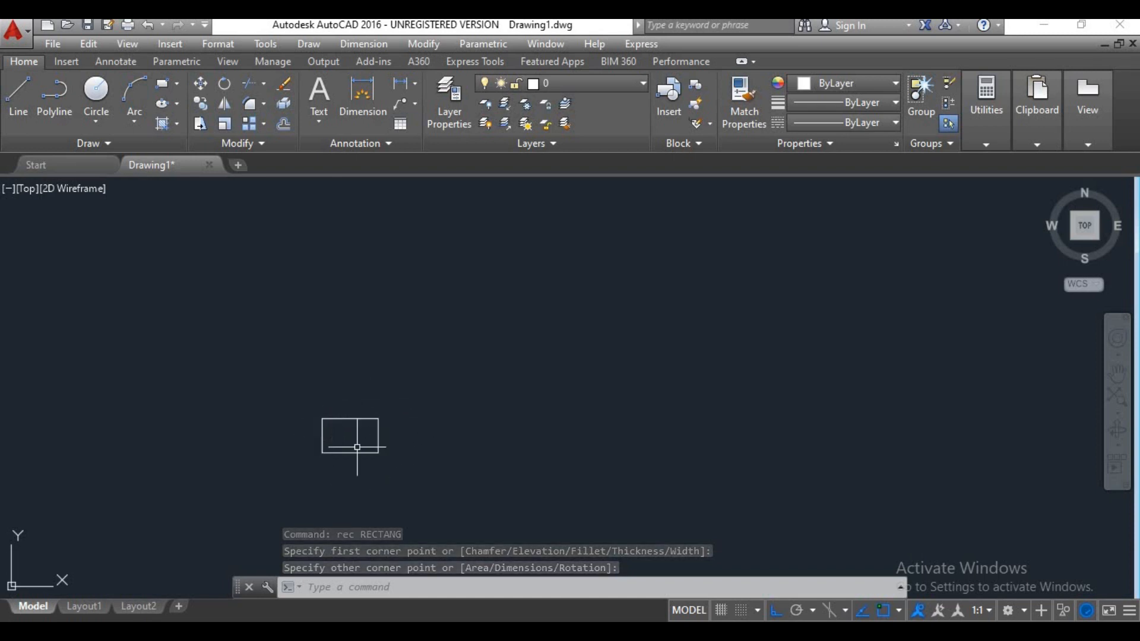
pyautogui.write('ar')
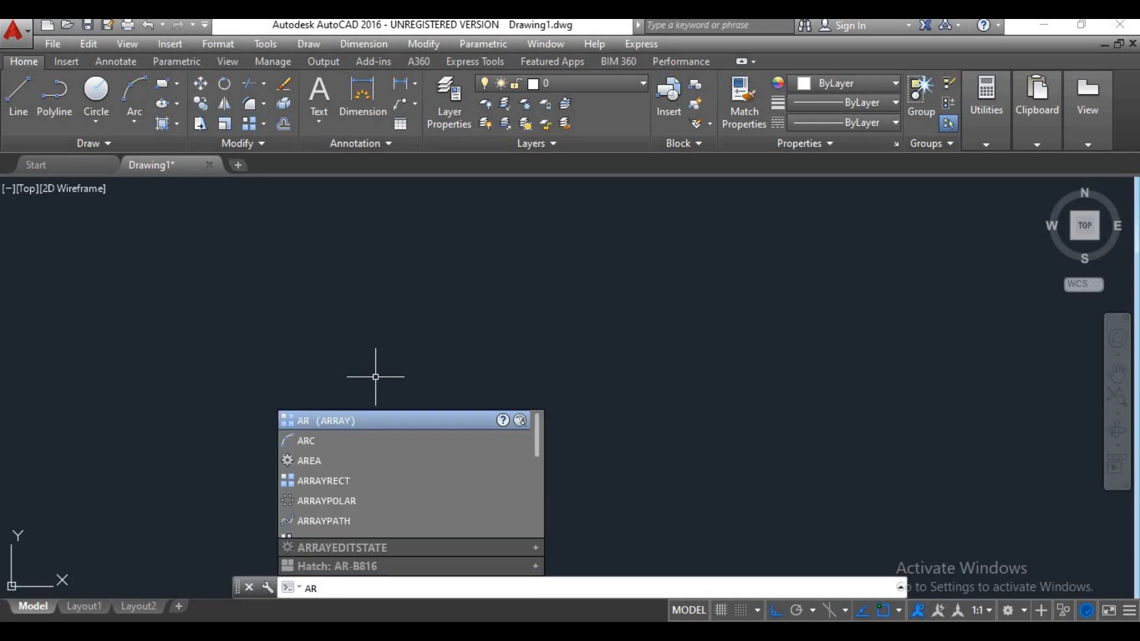
pyautogui.press('Escape')
pyautogui.click(413, 43)
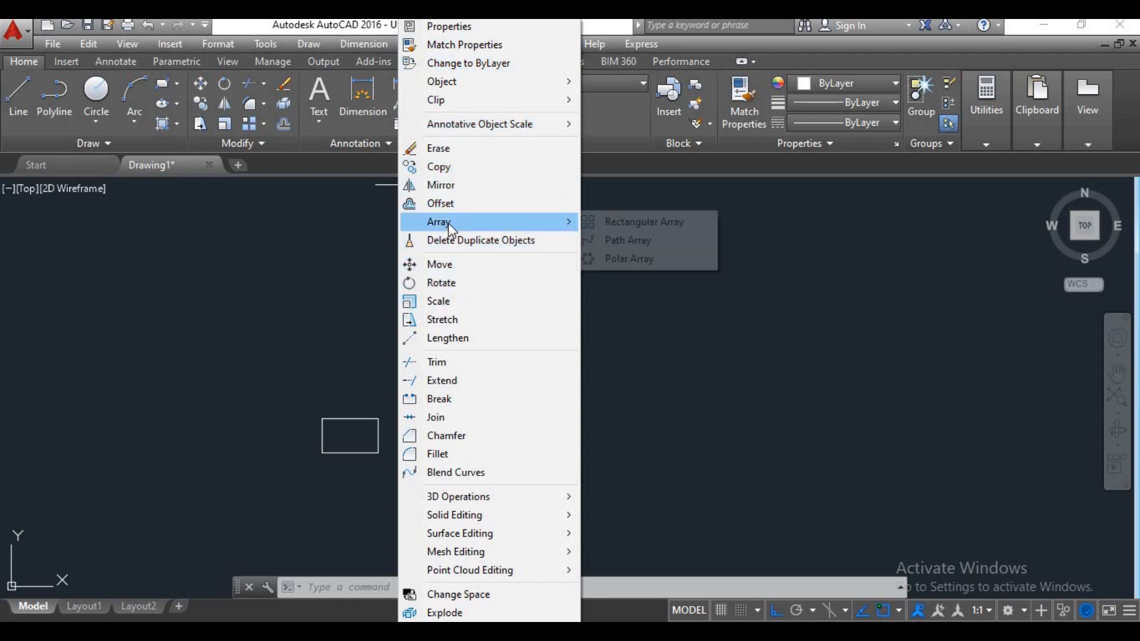
pyautogui.click(624, 224)
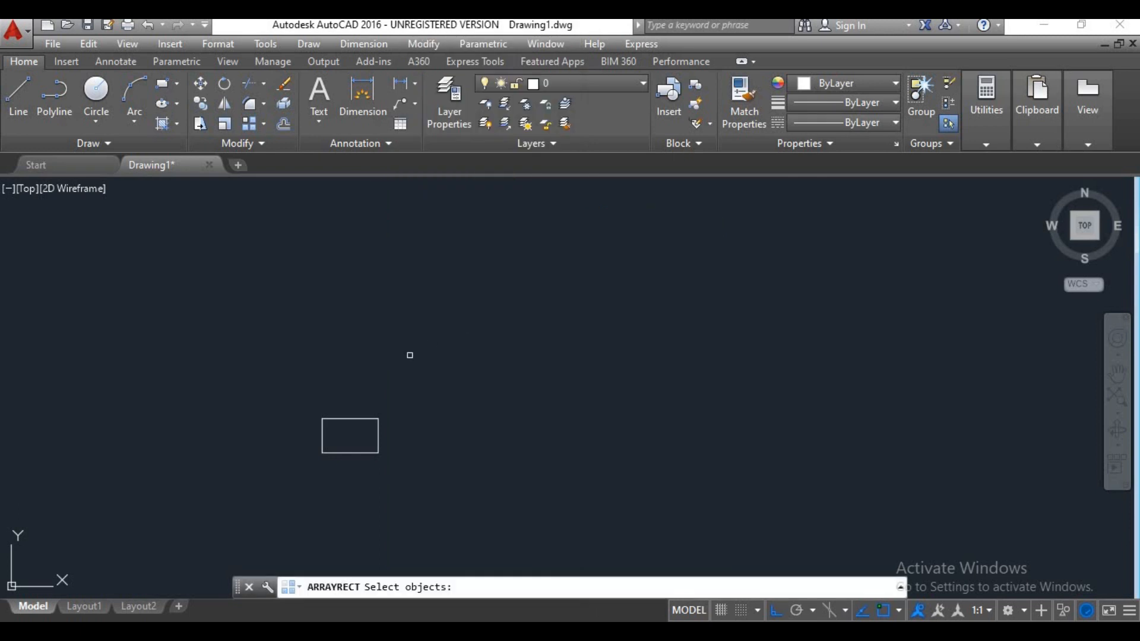
pyautogui.click(409, 389)
pyautogui.click(296, 480)
pyautogui.press('Return')
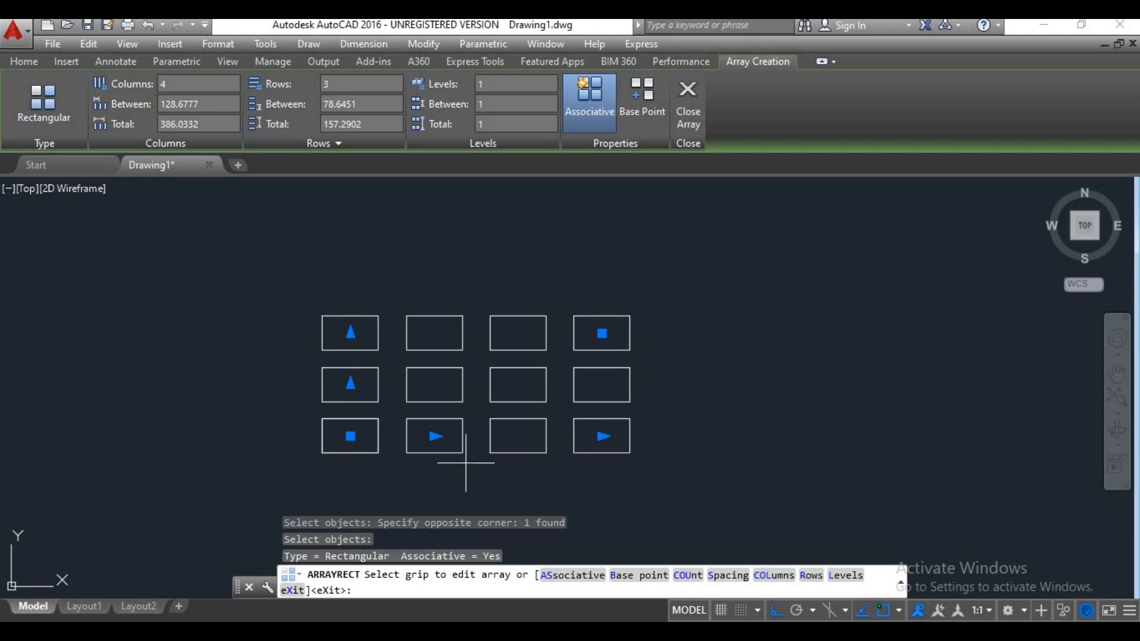
# Set the rectangular array to 5 columns and 8 rows.
pyautogui.click(186, 84)
pyautogui.press('Return')
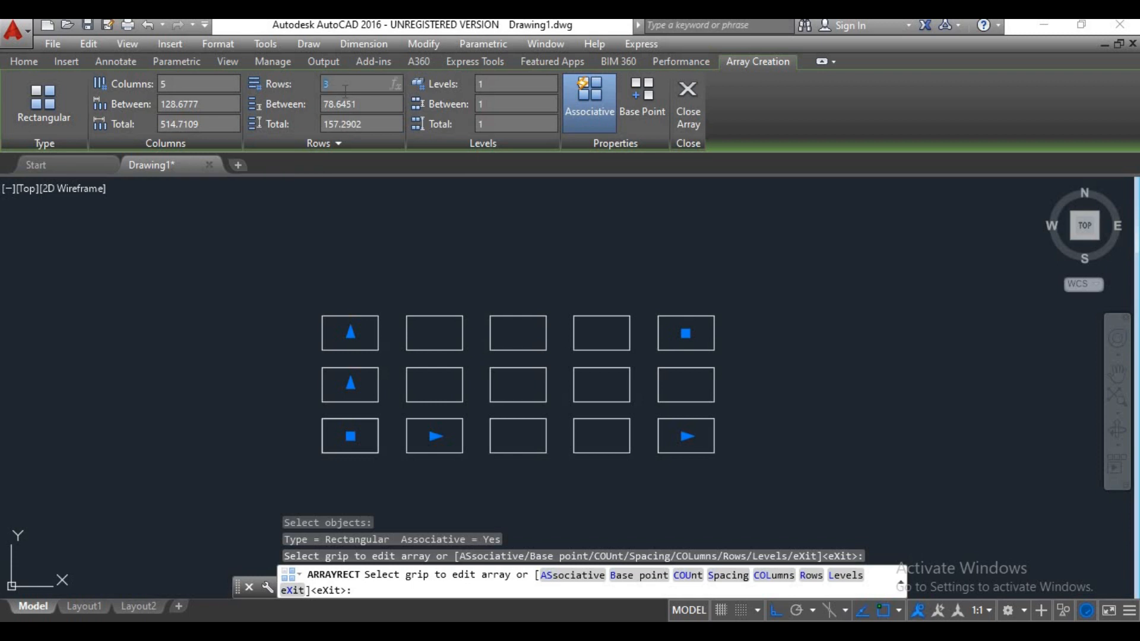
pyautogui.press('Return')
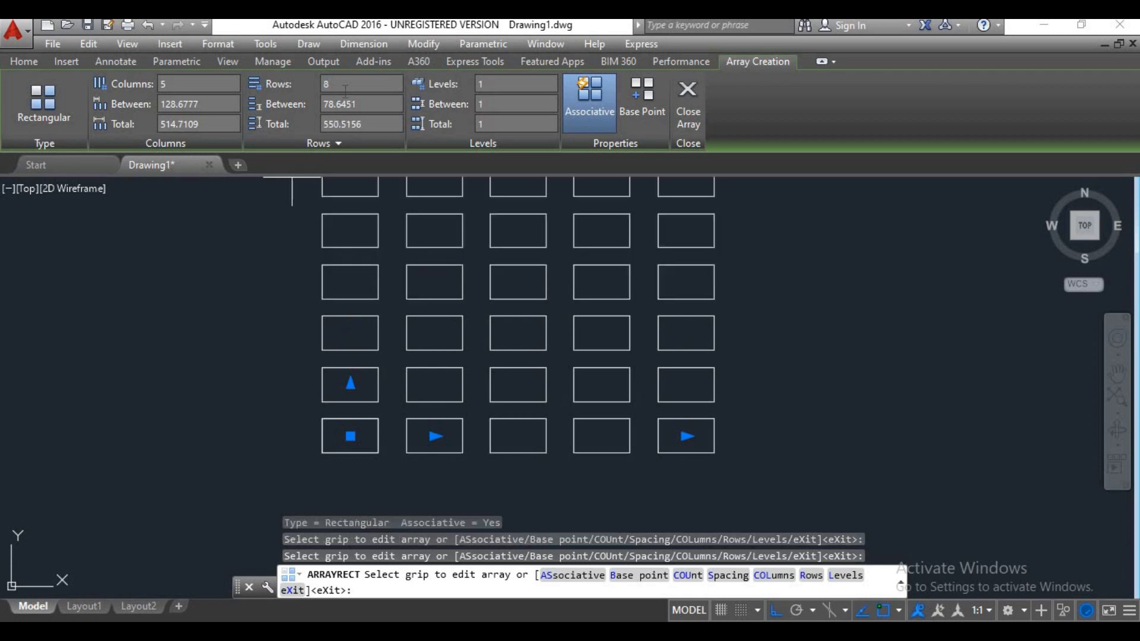
# Set the spacing between the array's columns to 100.
pyautogui.scroll(-5, 454, 255)
pyautogui.scroll(2, 451, 296)
pyautogui.moveTo(454, 323); pyautogui.dragTo(447, 323, button='middle')
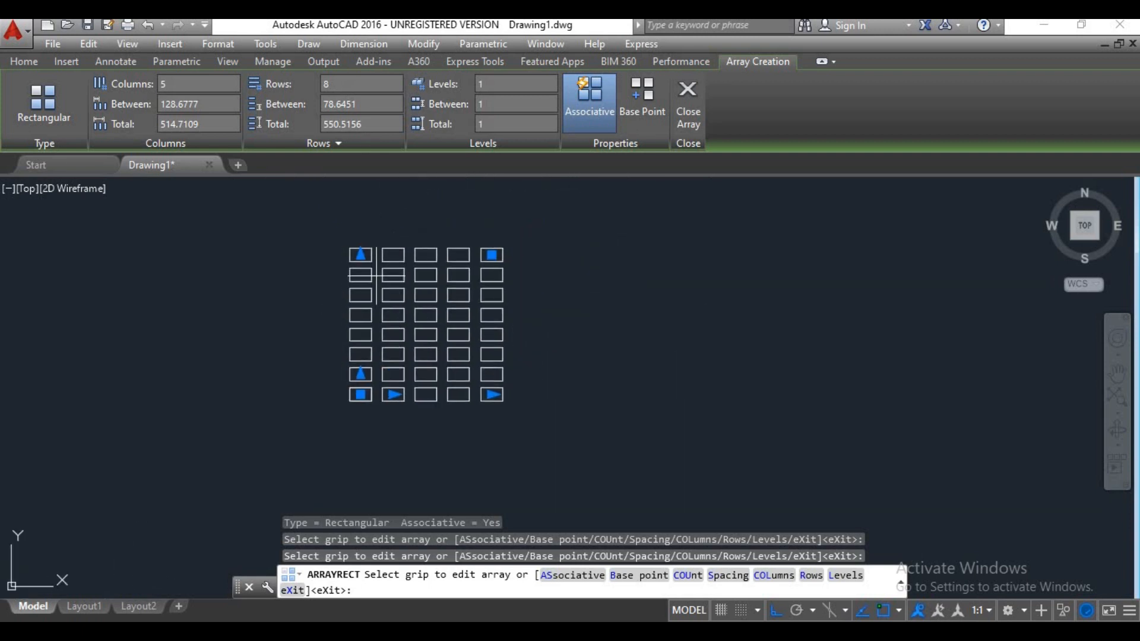
pyautogui.scroll(2, 381, 241)
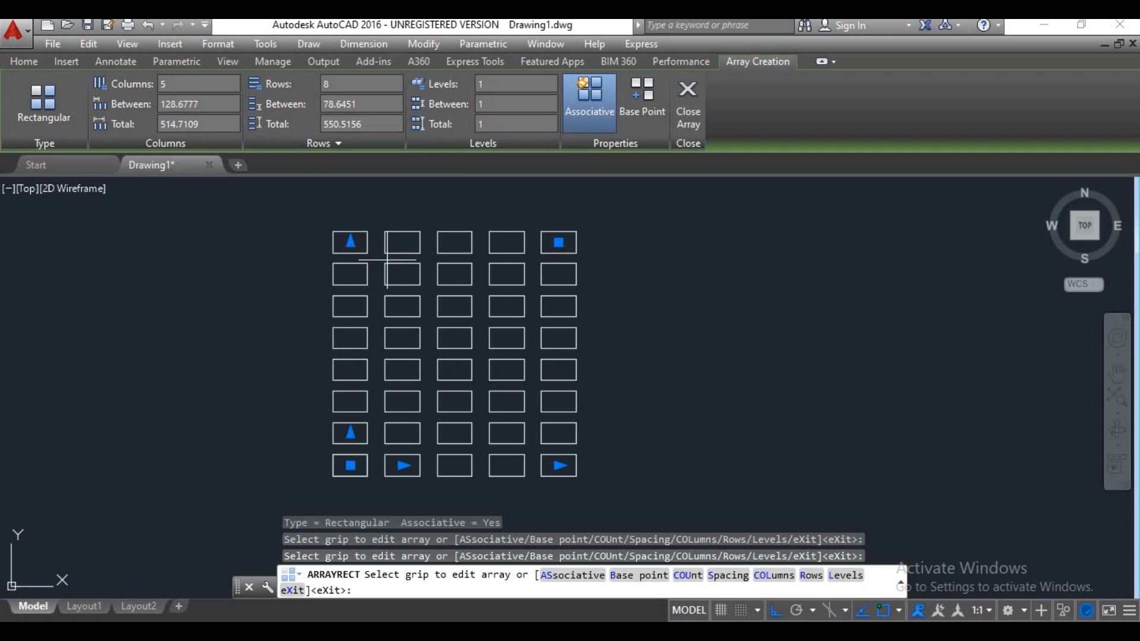
pyautogui.scroll(2, 350, 260)
pyautogui.moveTo(384, 253); pyautogui.dragTo(331, 293, button='middle')
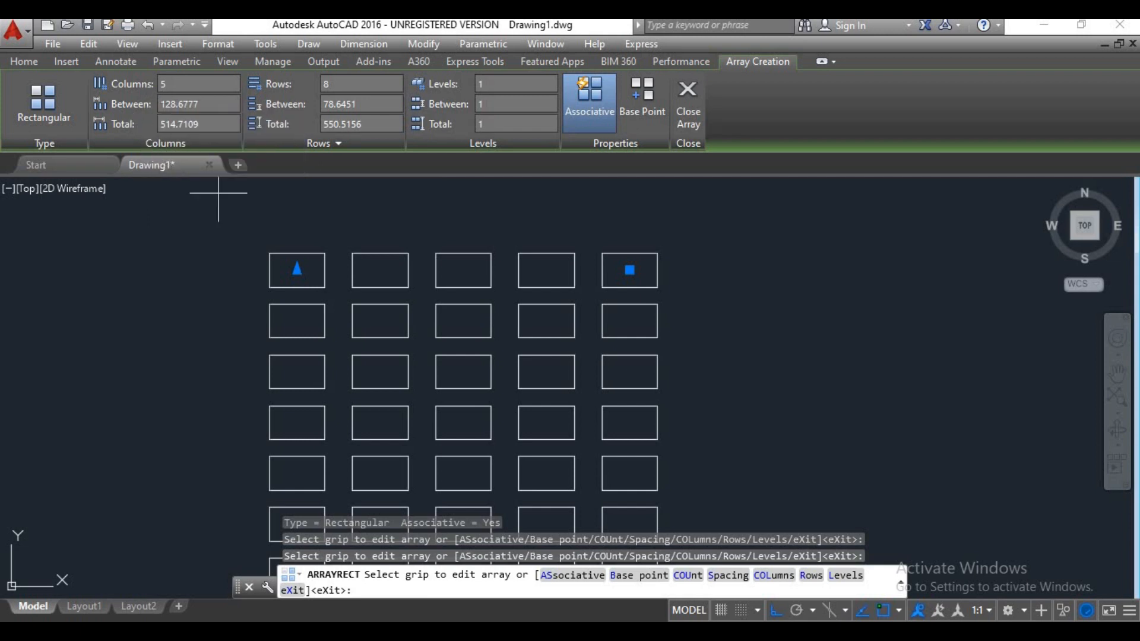
pyautogui.scroll(-2, 267, 282)
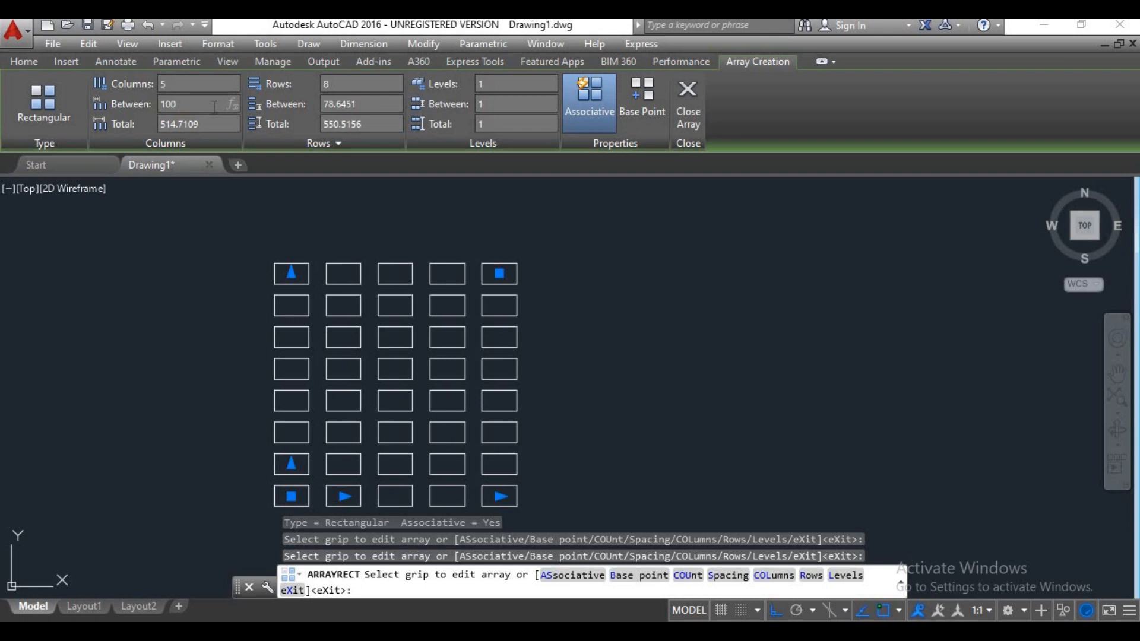
pyautogui.press('Return')
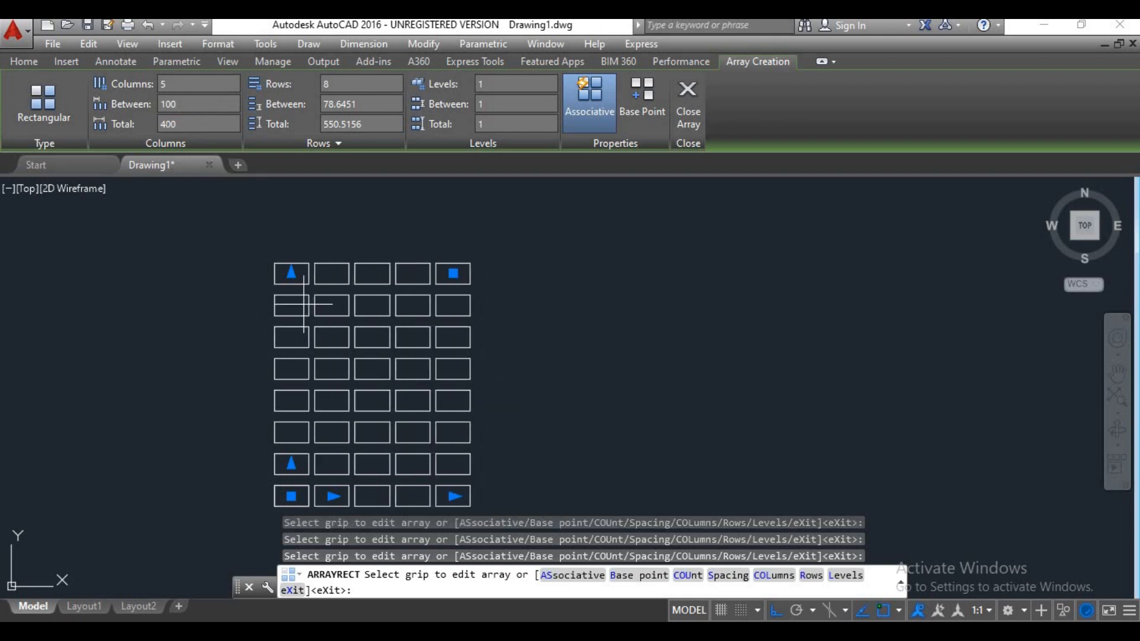
# Set the spacing between the array's rows to 50.
pyautogui.scroll(2, 318, 283)
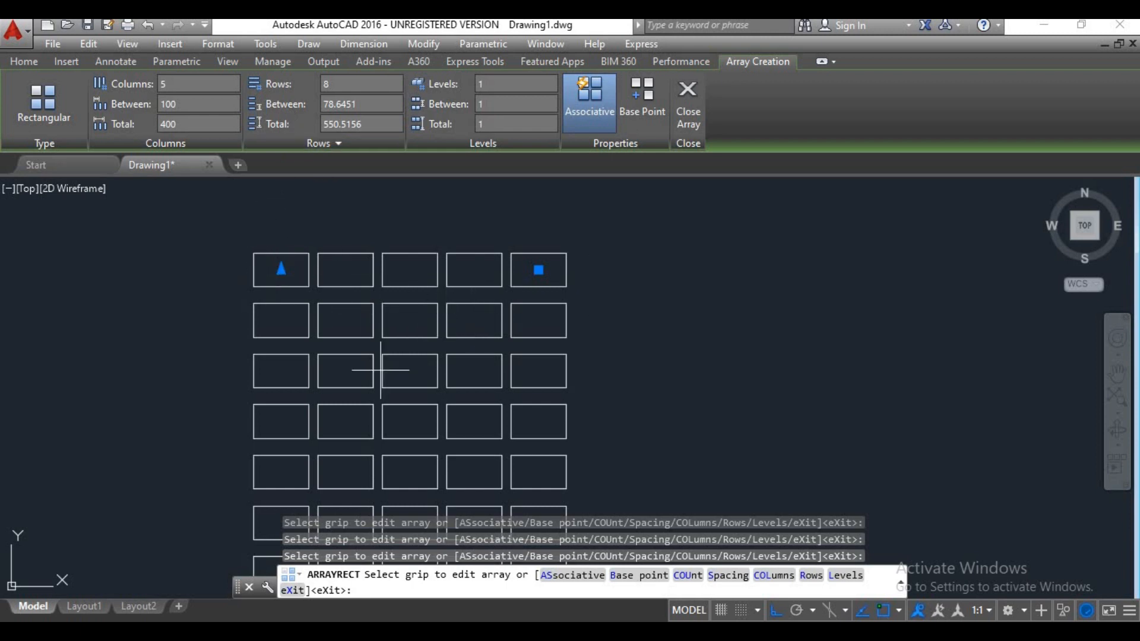
pyautogui.scroll(-2, 393, 383)
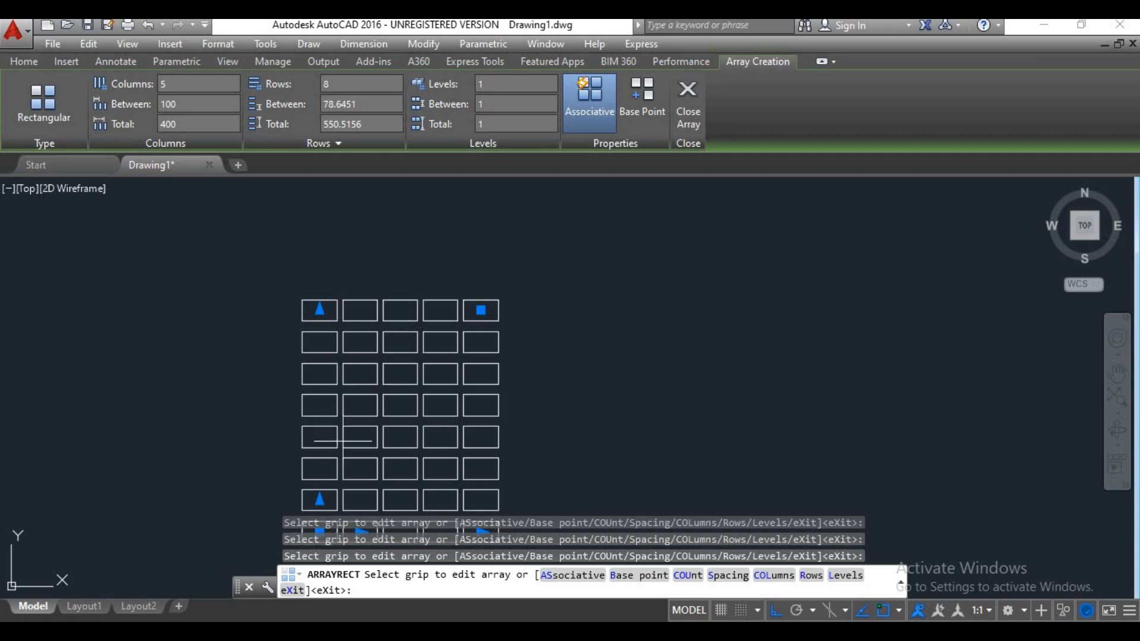
pyautogui.moveTo(343, 441); pyautogui.dragTo(413, 238, button='middle')
pyautogui.moveTo(440, 299); pyautogui.dragTo(425, 411, button='middle')
pyautogui.scroll(2, 421, 408)
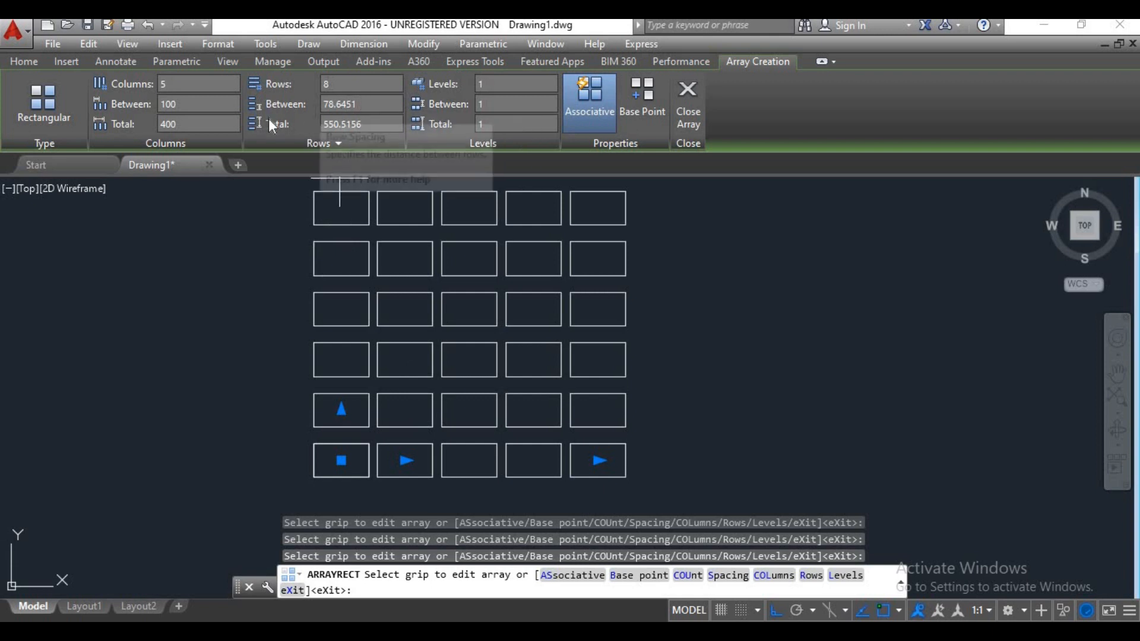
pyautogui.scroll(-2, 344, 285)
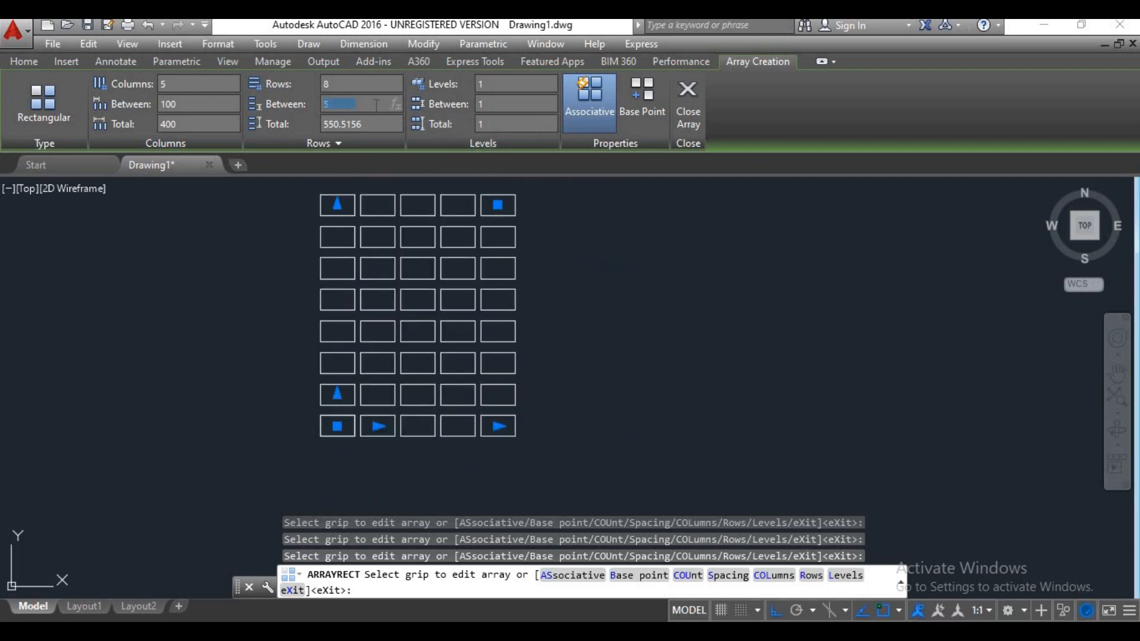
pyautogui.press('Return')
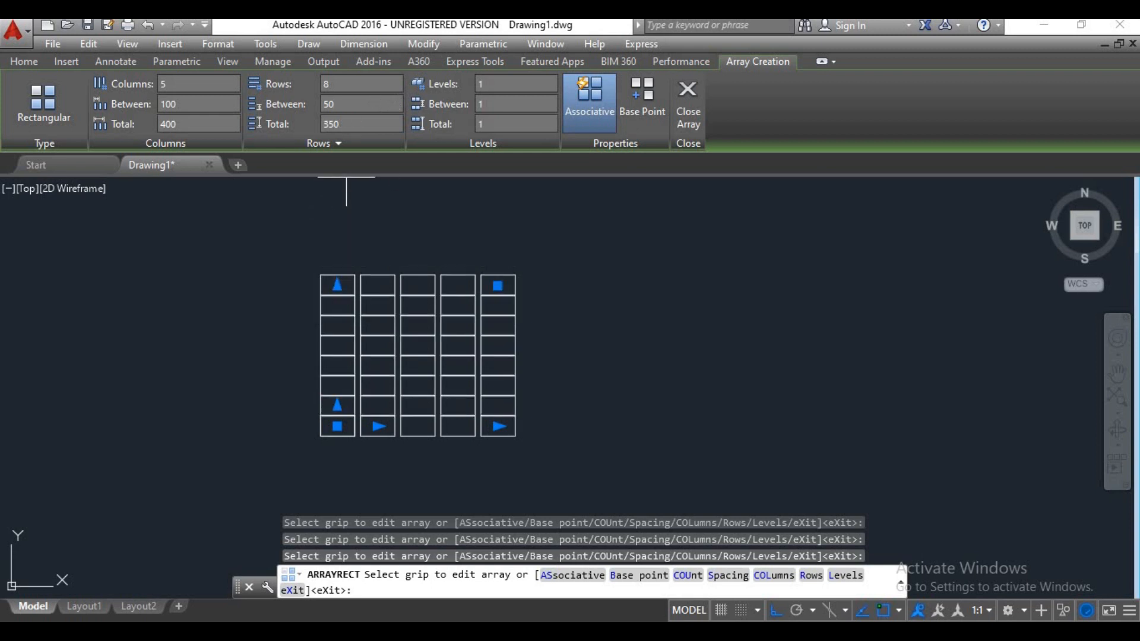
# Inspect the gaps between adjacent rows up close and set the array's row spacing to 60.
pyautogui.scroll(3, 311, 295)
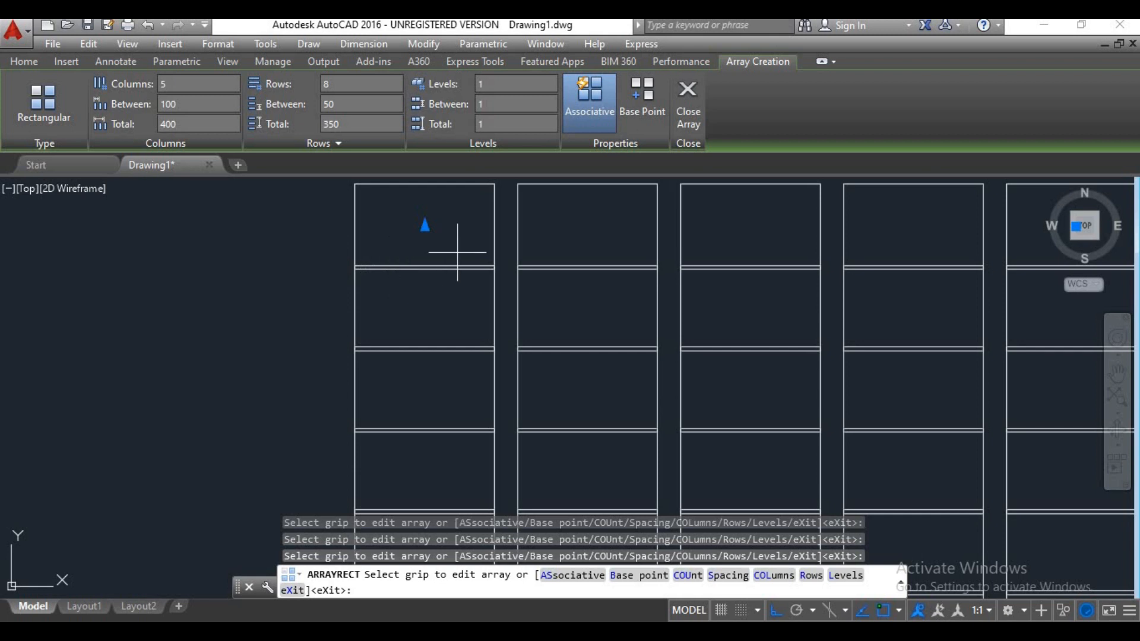
pyautogui.scroll(1, 494, 254)
pyautogui.scroll(1, 496, 269)
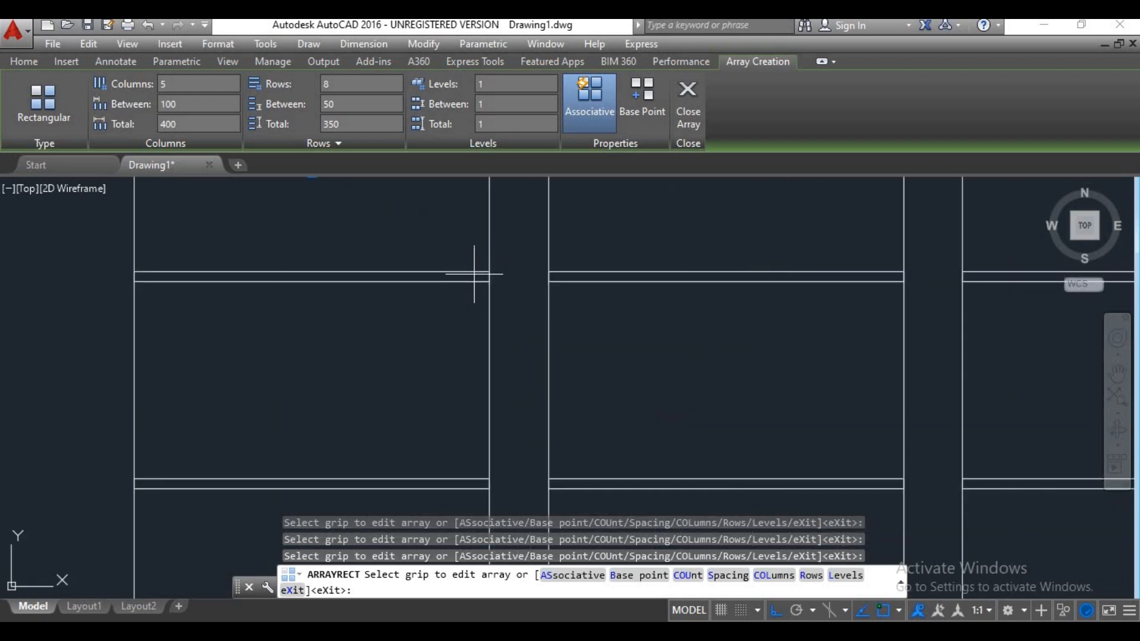
pyautogui.scroll(-3, 474, 275)
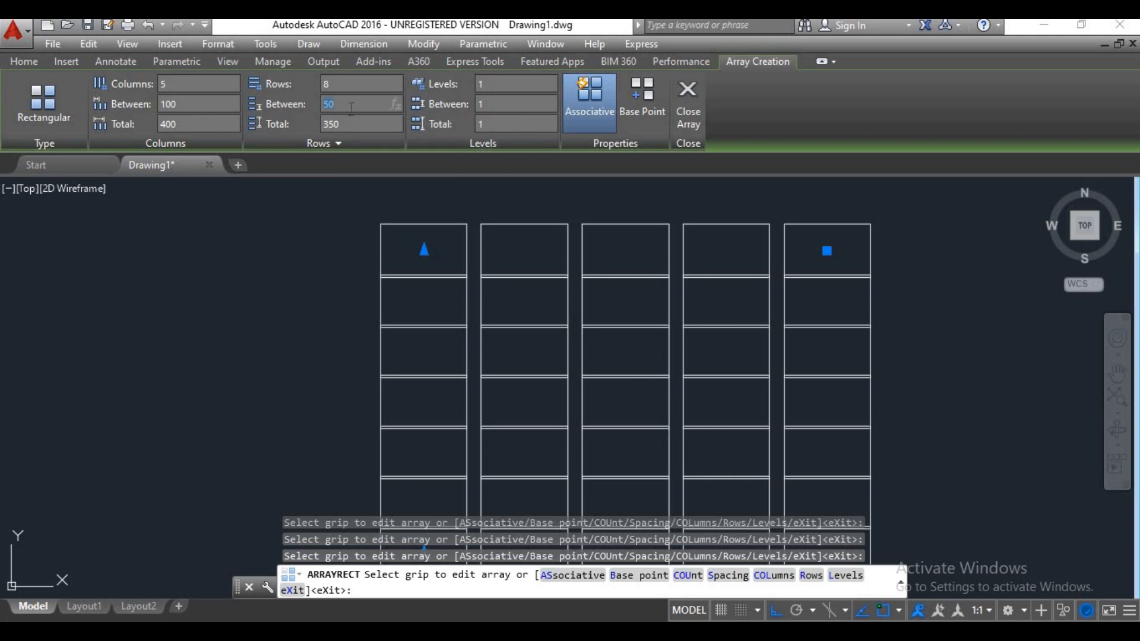
pyautogui.press('Return')
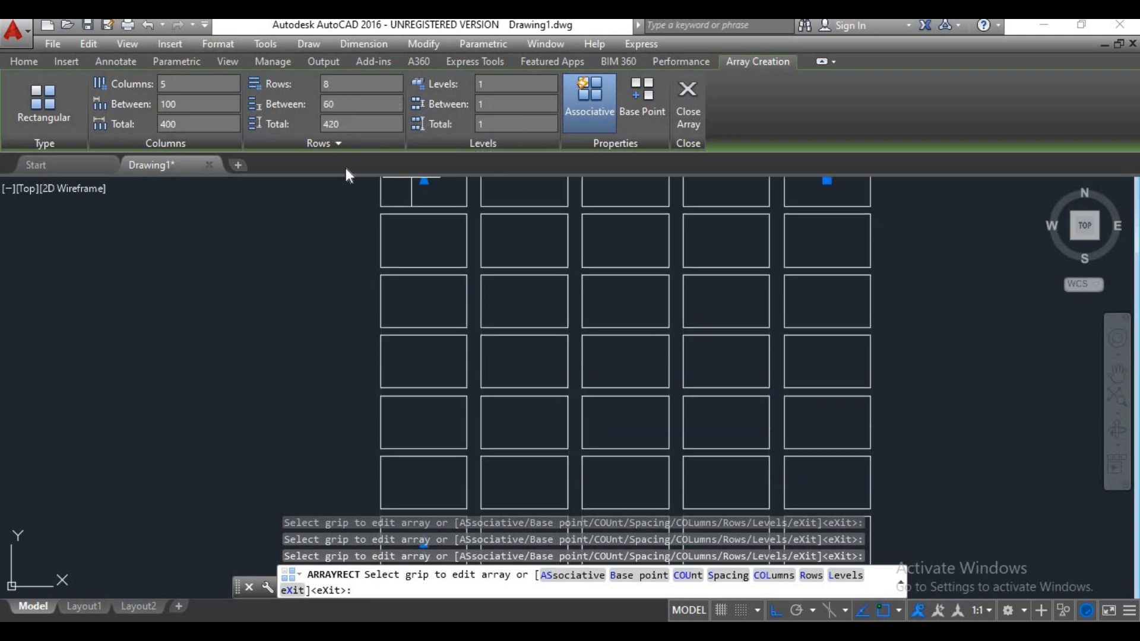
# Look over the array's layout of rows and columns, and finish the rectangular array.
pyautogui.moveTo(399, 285); pyautogui.dragTo(284, 354, button='middle')
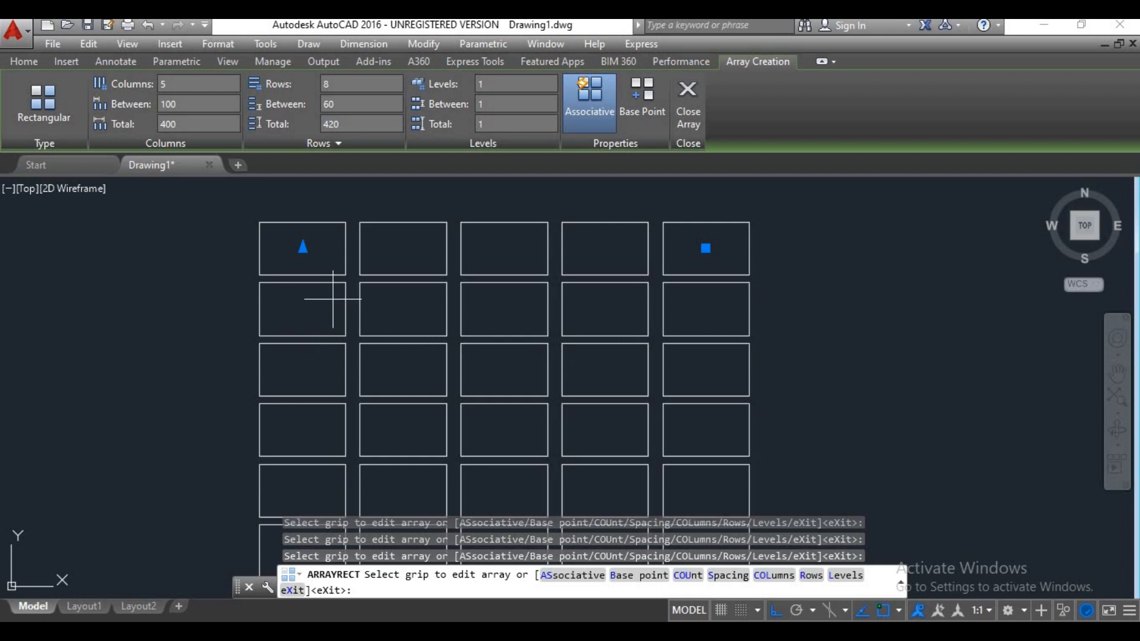
pyautogui.scroll(-2, 330, 303)
pyautogui.moveTo(326, 306); pyautogui.dragTo(227, 309, button='middle')
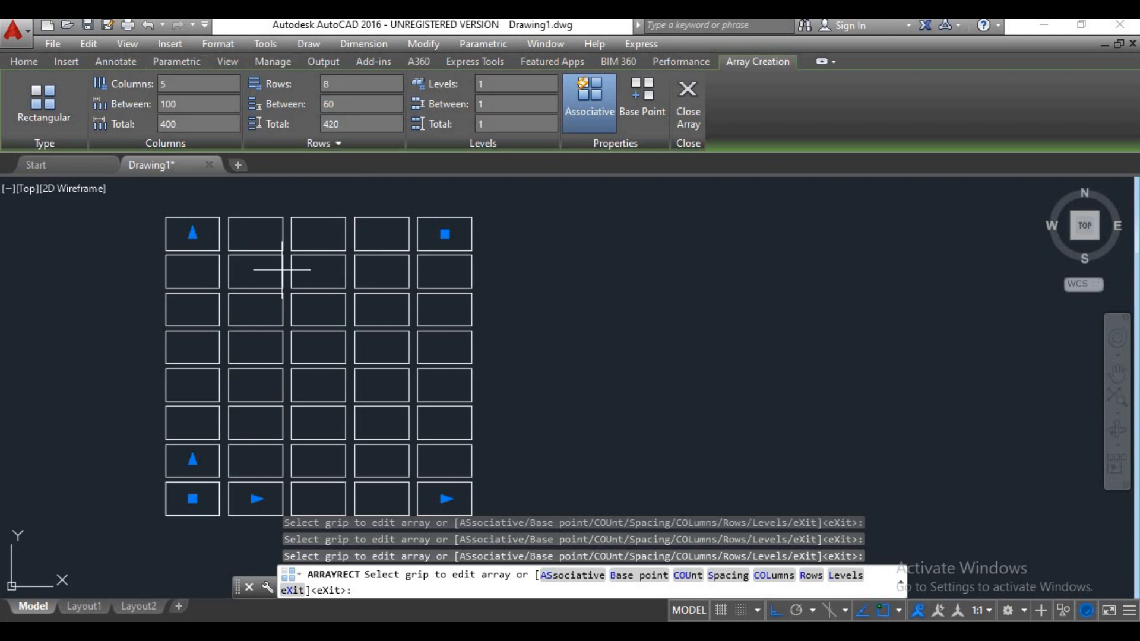
pyautogui.scroll(-2, 347, 295)
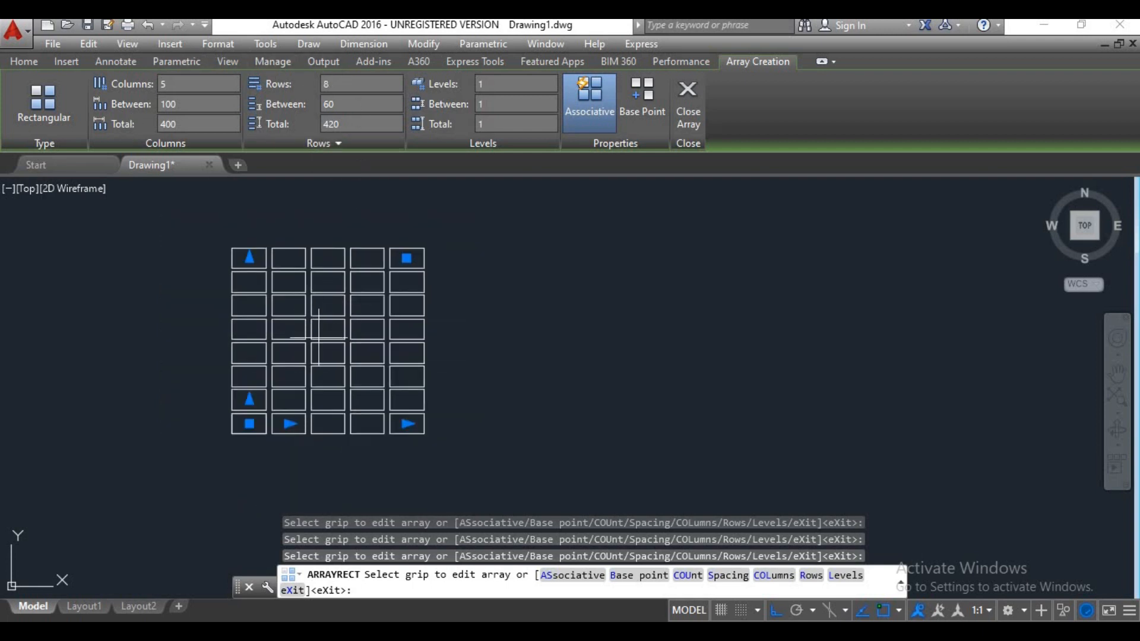
pyautogui.scroll(2, 317, 339)
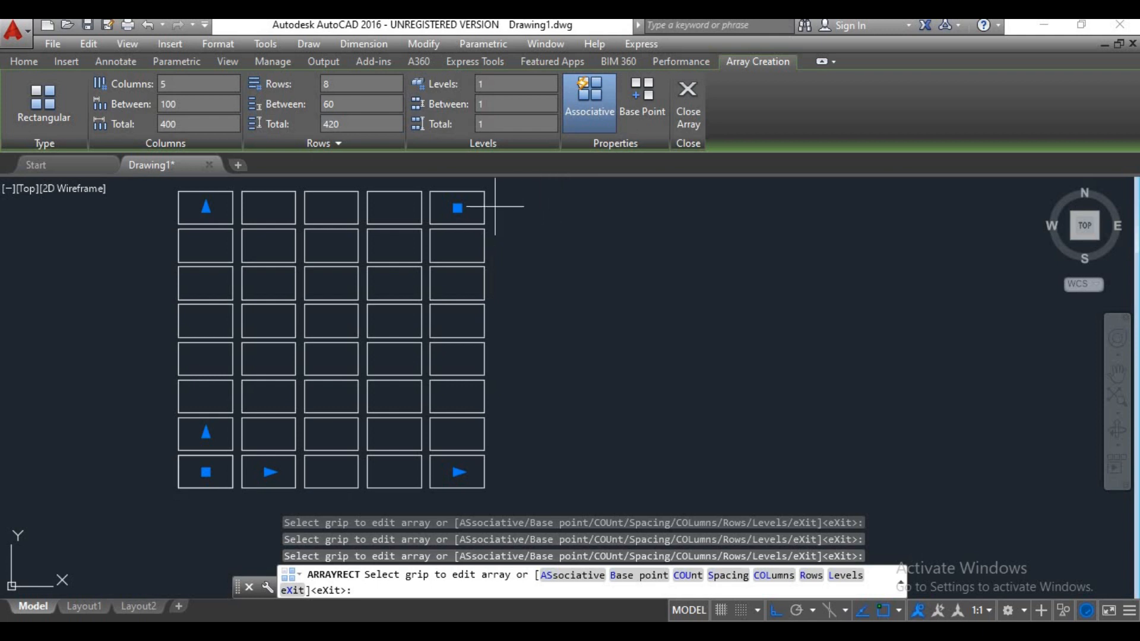
pyautogui.moveTo(439, 271); pyautogui.dragTo(420, 313, button='middle')
pyautogui.moveTo(360, 338); pyautogui.dragTo(369, 336, button='middle')
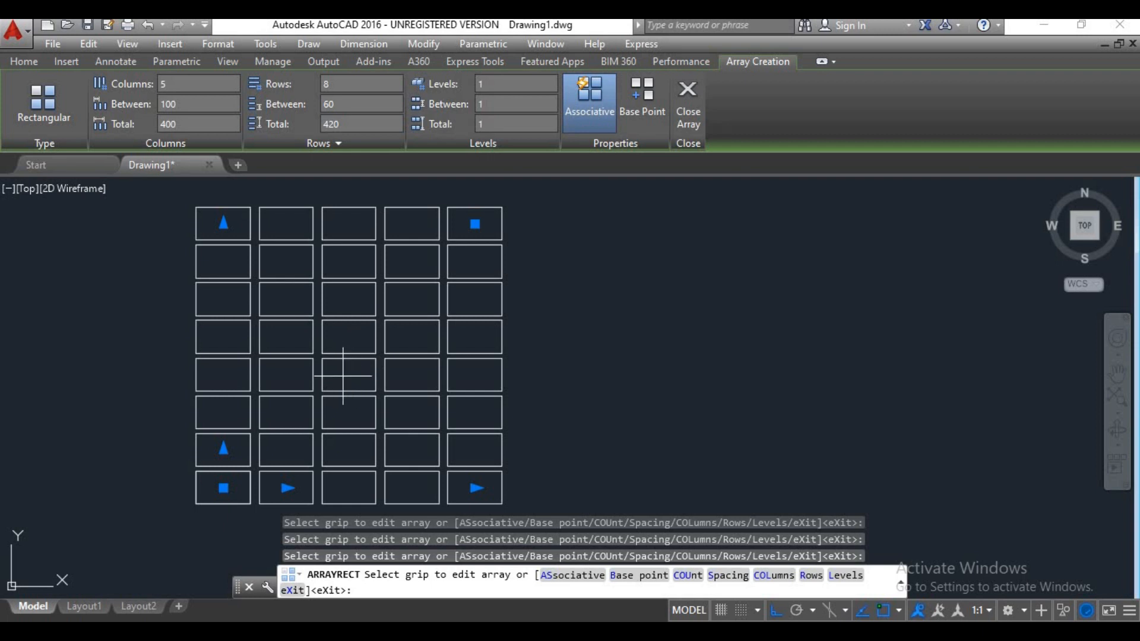
pyautogui.click(687, 118)
# Check the finished array by selecting it as one object, and clear the selection.
pyautogui.moveTo(416, 373); pyautogui.dragTo(326, 392, button='middle')
pyautogui.click(289, 371)
pyautogui.click(261, 373)
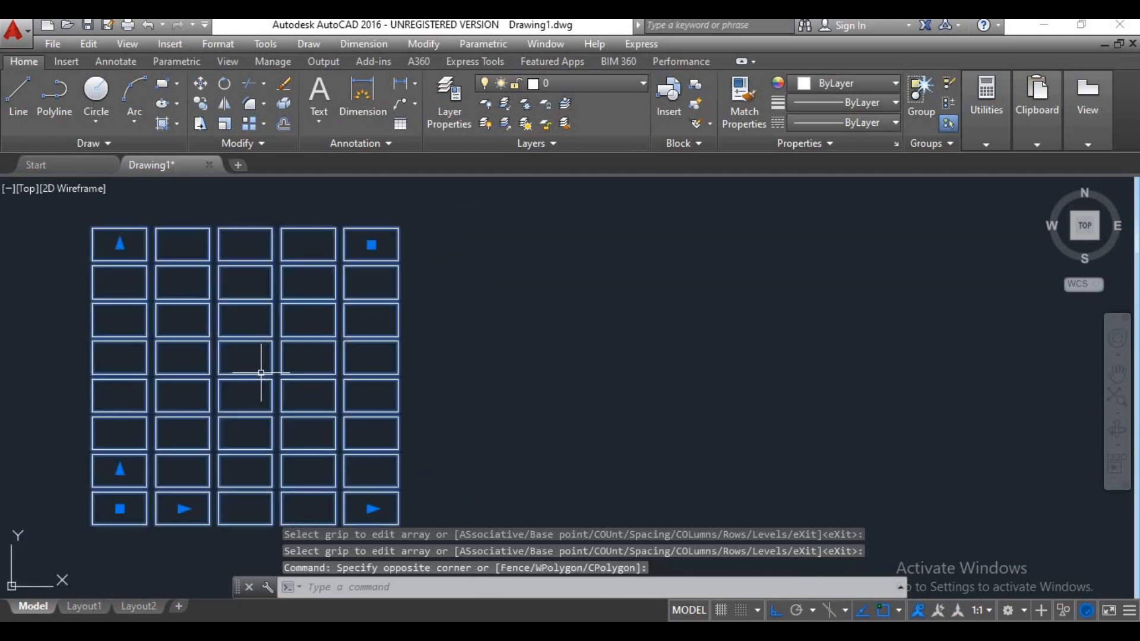
pyautogui.scroll(-3, 237, 362)
pyautogui.press('Escape')
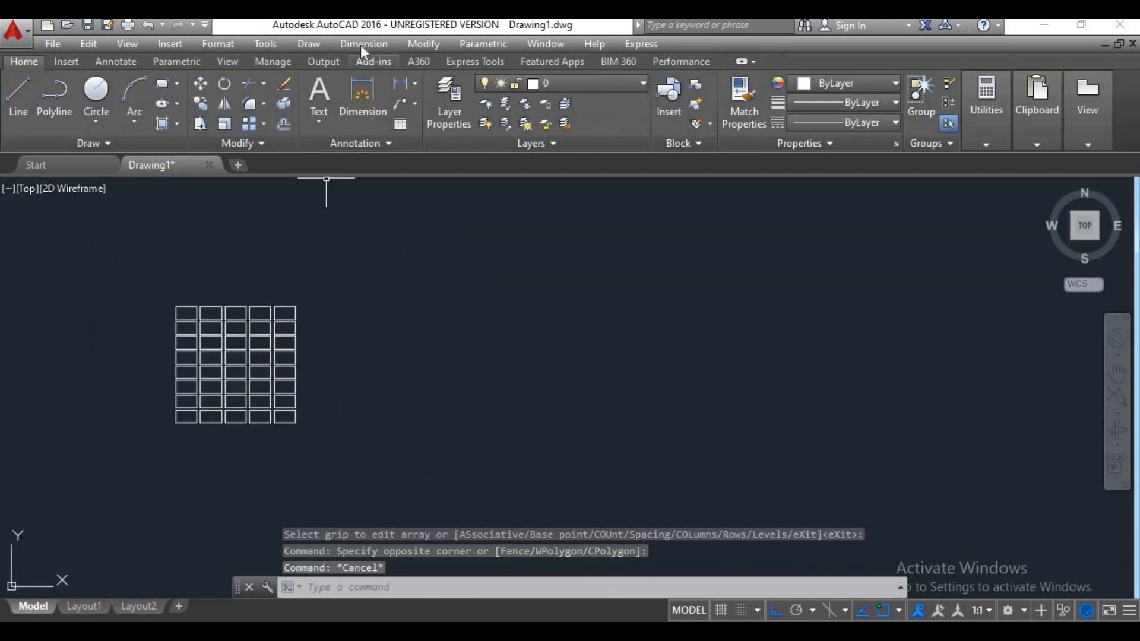
pyautogui.click(414, 45)
pyautogui.click(419, 42)
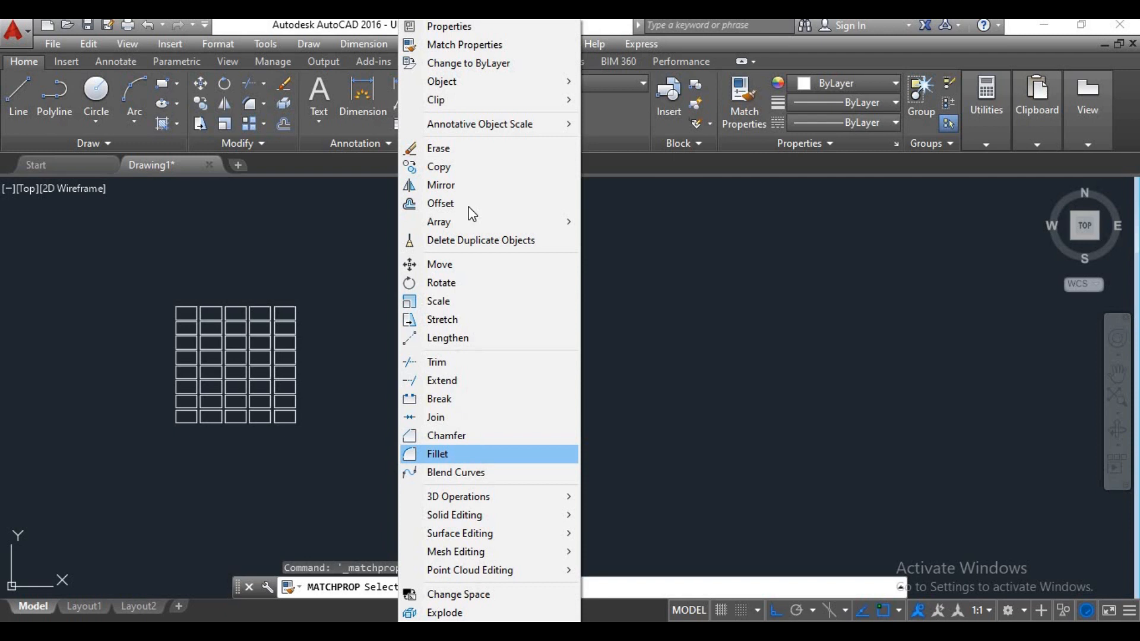
pyautogui.moveTo(468, 223)
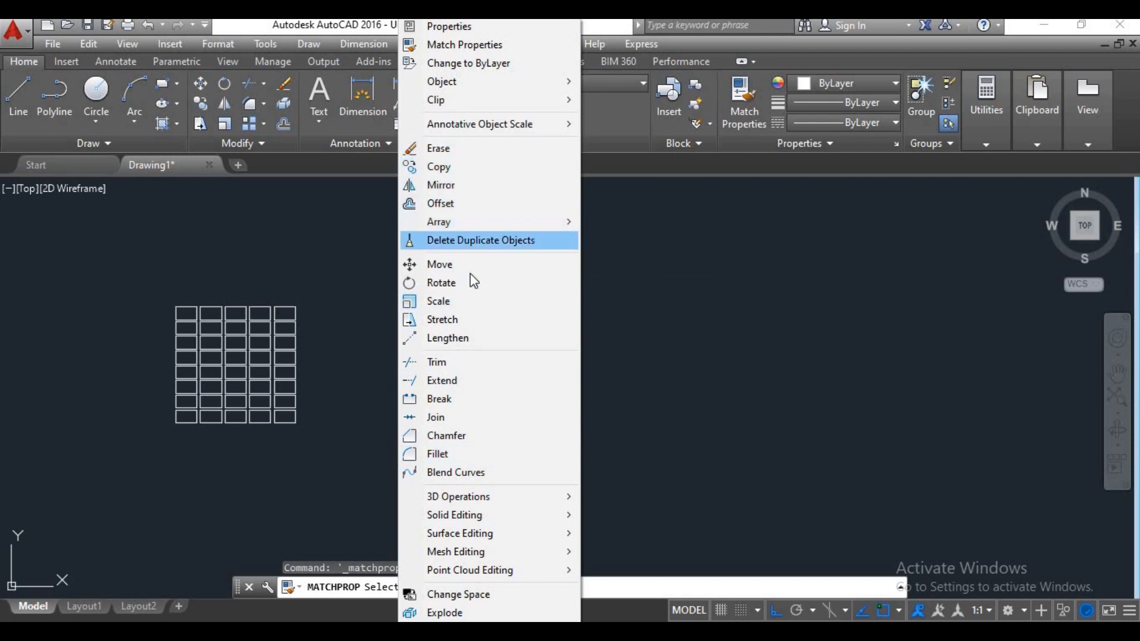
pyautogui.click(601, 305)
pyautogui.click(498, 327)
pyautogui.click(486, 336)
pyautogui.press('Escape')
pyautogui.press('Escape')
pyautogui.press('Escape')
pyautogui.press('Escape')
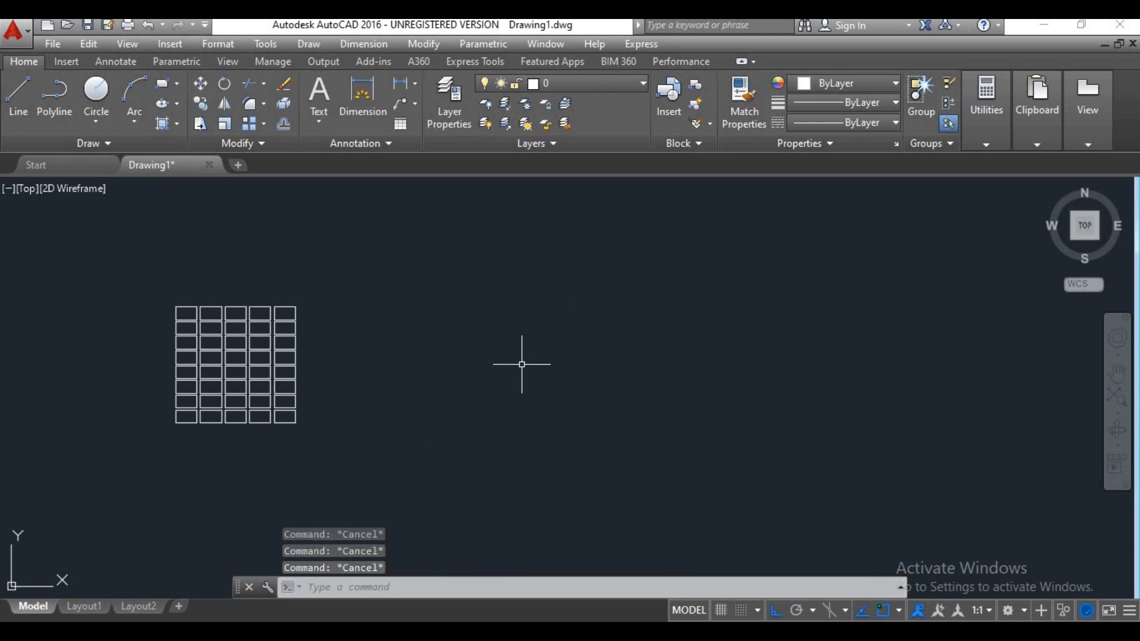
# Draw an S-shaped spline through four points beside the rectangular array, with Ortho turned off.
pyautogui.write('sp')
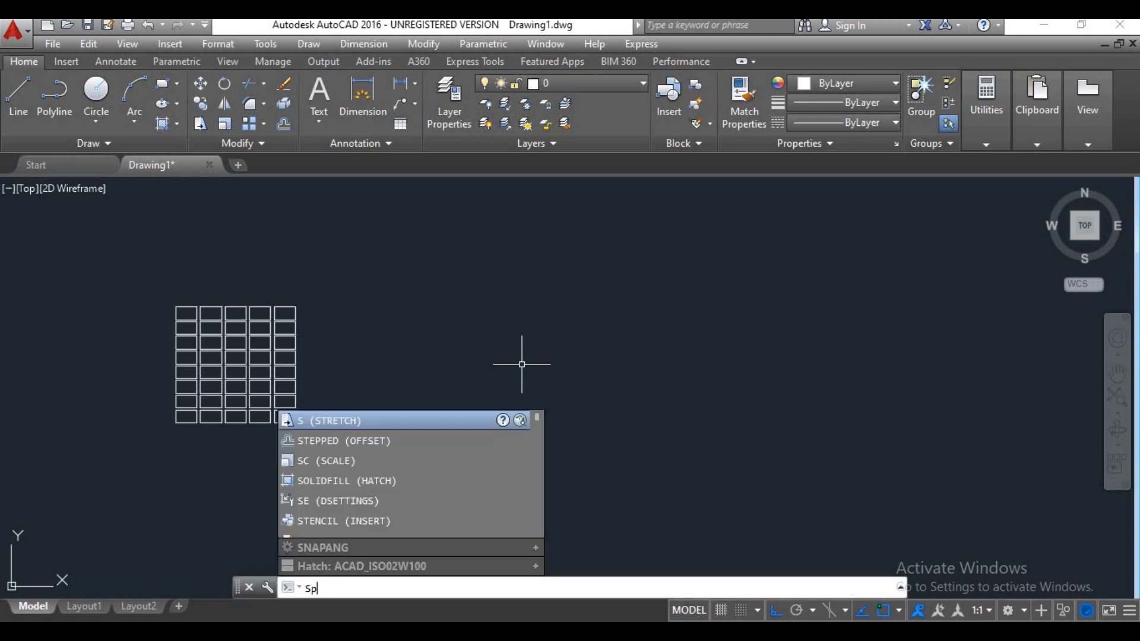
pyautogui.write('l')
pyautogui.press('Return')
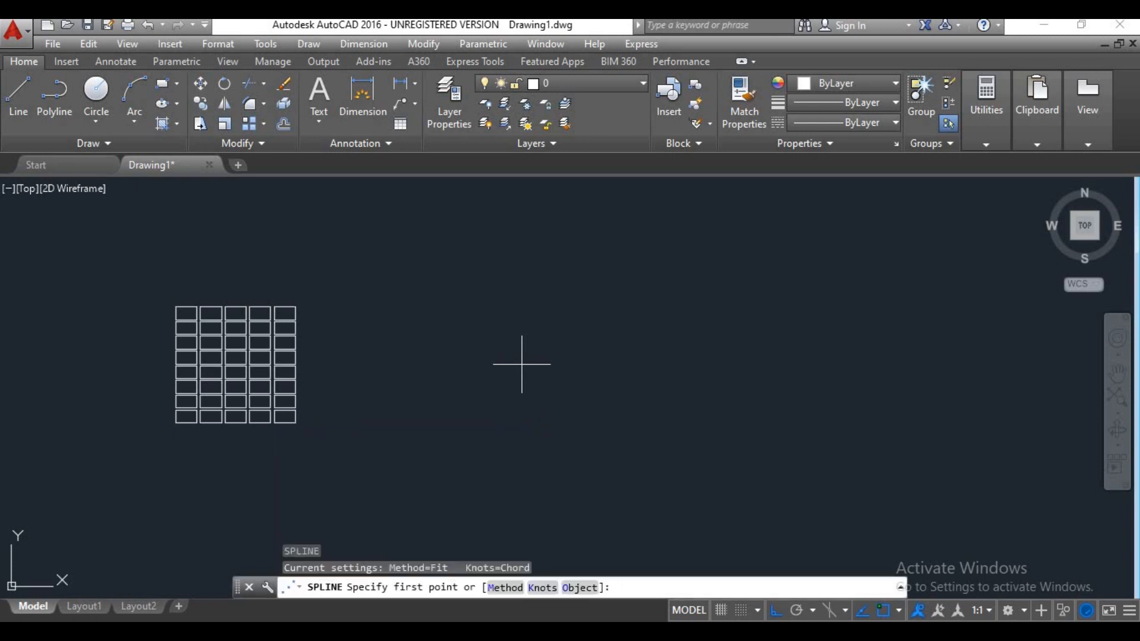
pyautogui.click(379, 390)
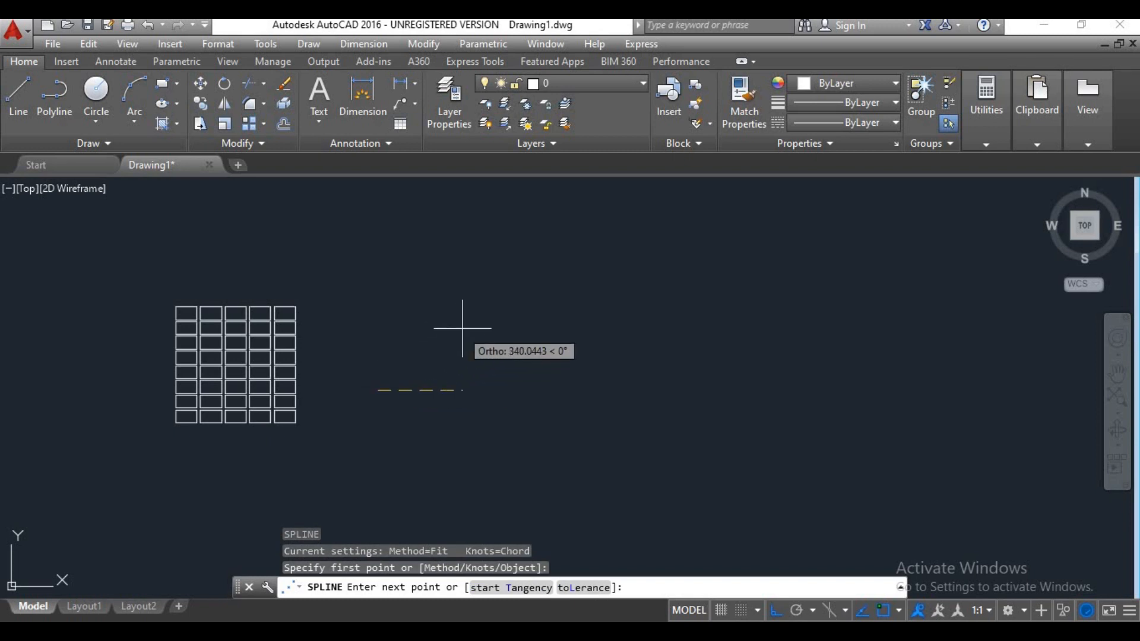
pyautogui.press('F8')
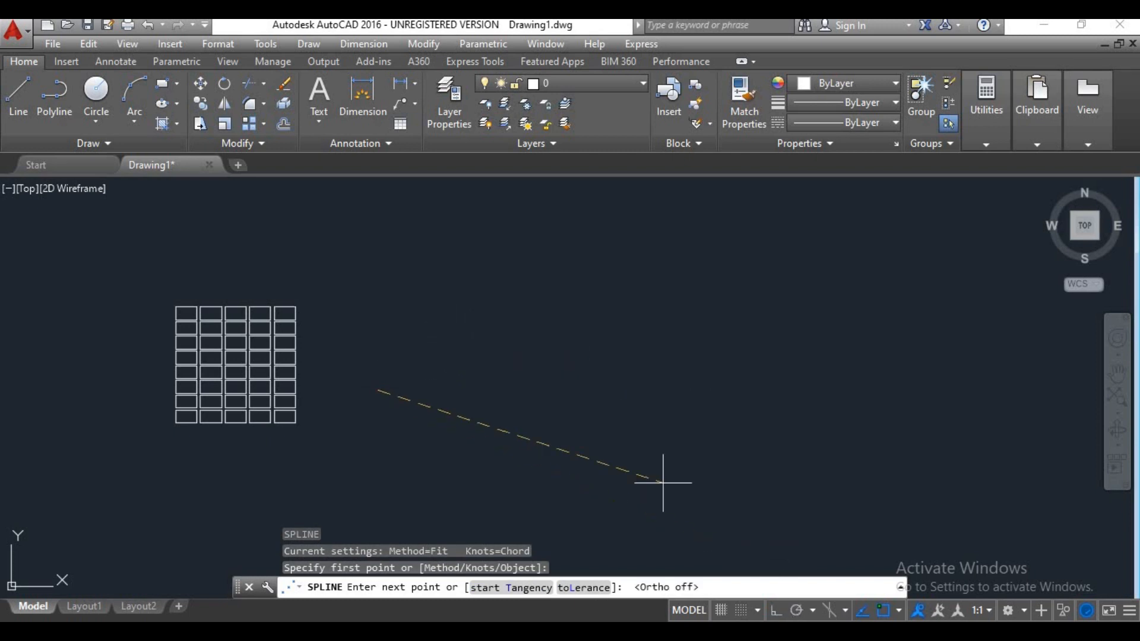
pyautogui.click(458, 336)
pyautogui.click(652, 410)
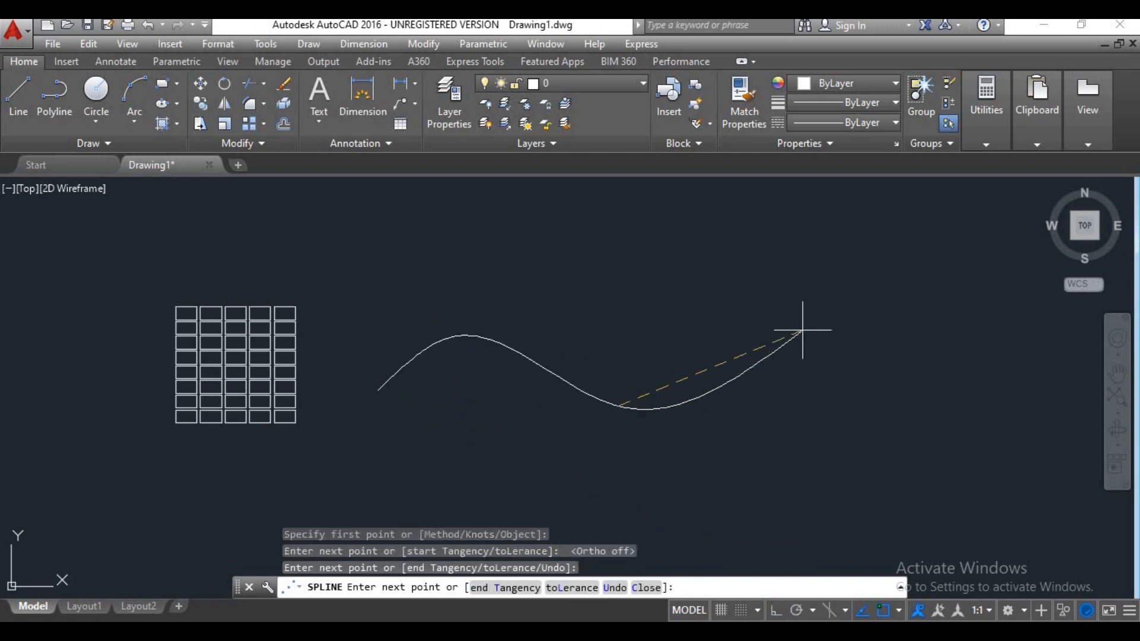
pyautogui.click(837, 324)
pyautogui.press('Return')
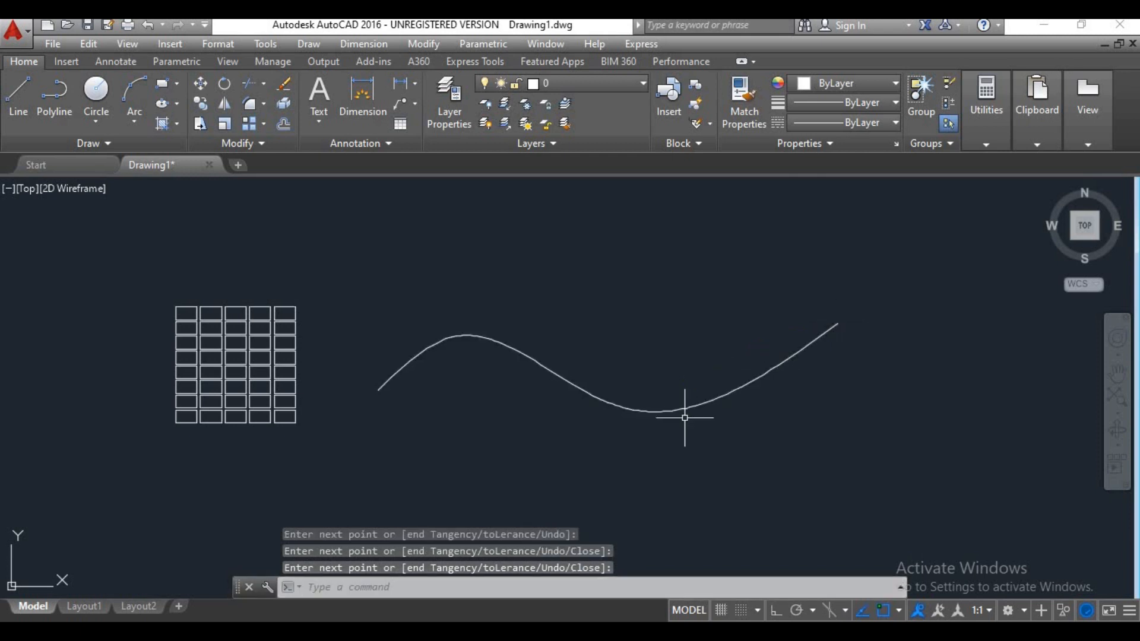
# Offset the spline by 20 toward its lower side to make a parallel curve.
pyautogui.moveTo(652, 439); pyautogui.dragTo(657, 408, button='middle')
pyautogui.write('o')
pyautogui.press('Return')
pyautogui.write('20')
pyautogui.press('Return')
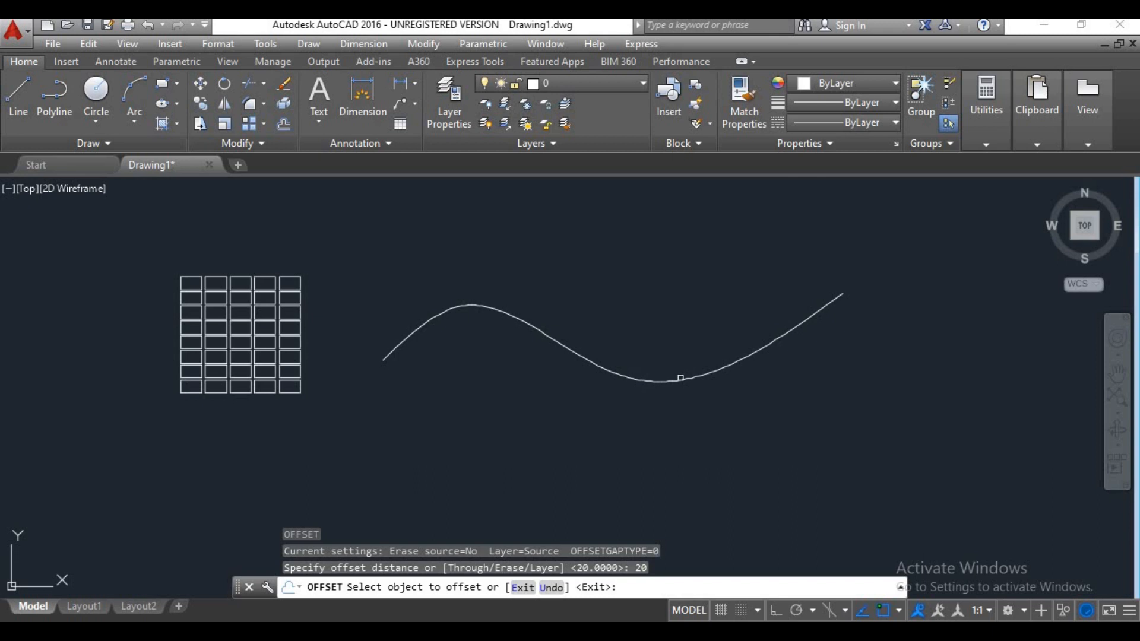
pyautogui.click(680, 380)
pyautogui.click(679, 401)
pyautogui.press('Return')
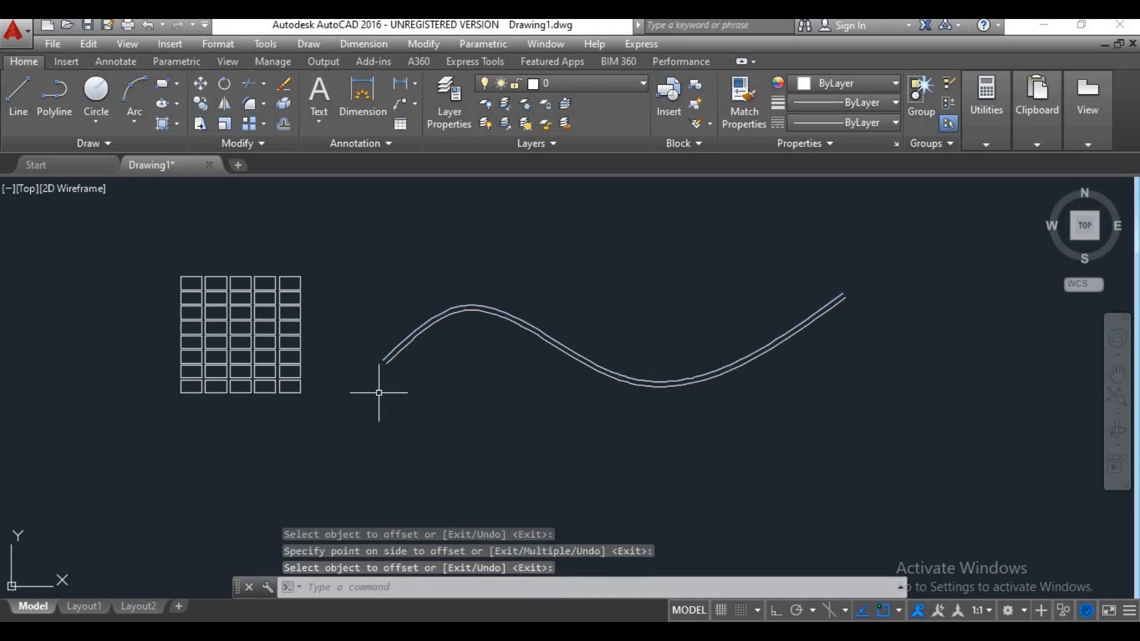
# Draw a circle with a radius of about 38.6 centred on the left endpoint of the upper curve.
pyautogui.scroll(2, 379, 393)
pyautogui.scroll(1, 379, 402)
pyautogui.scroll(1, 438, 417)
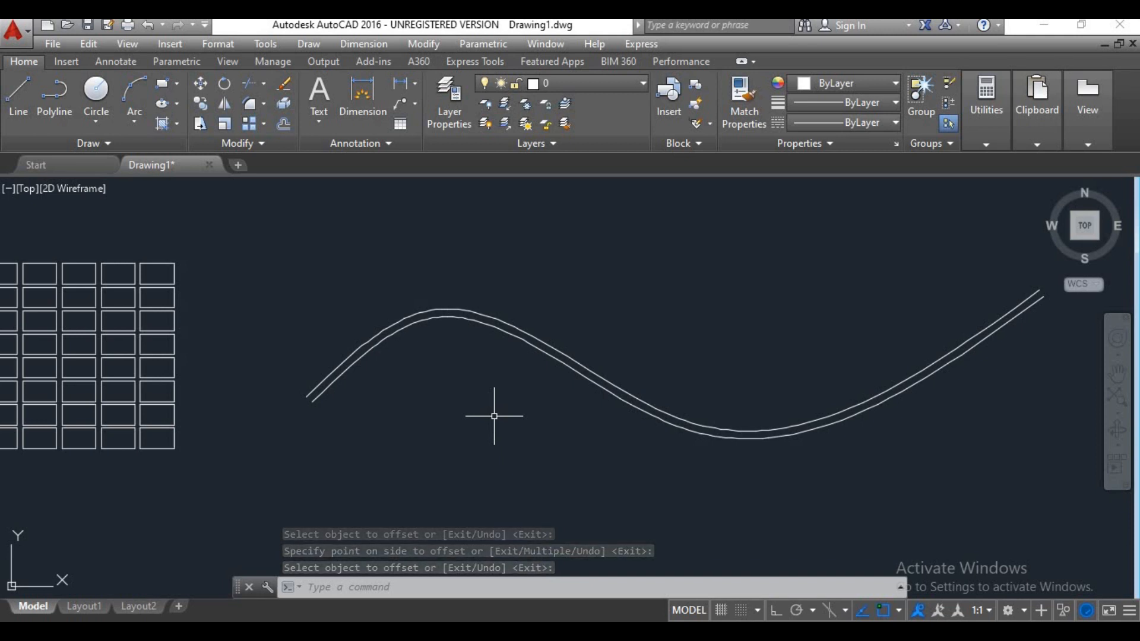
pyautogui.write('c')
pyautogui.press('Return')
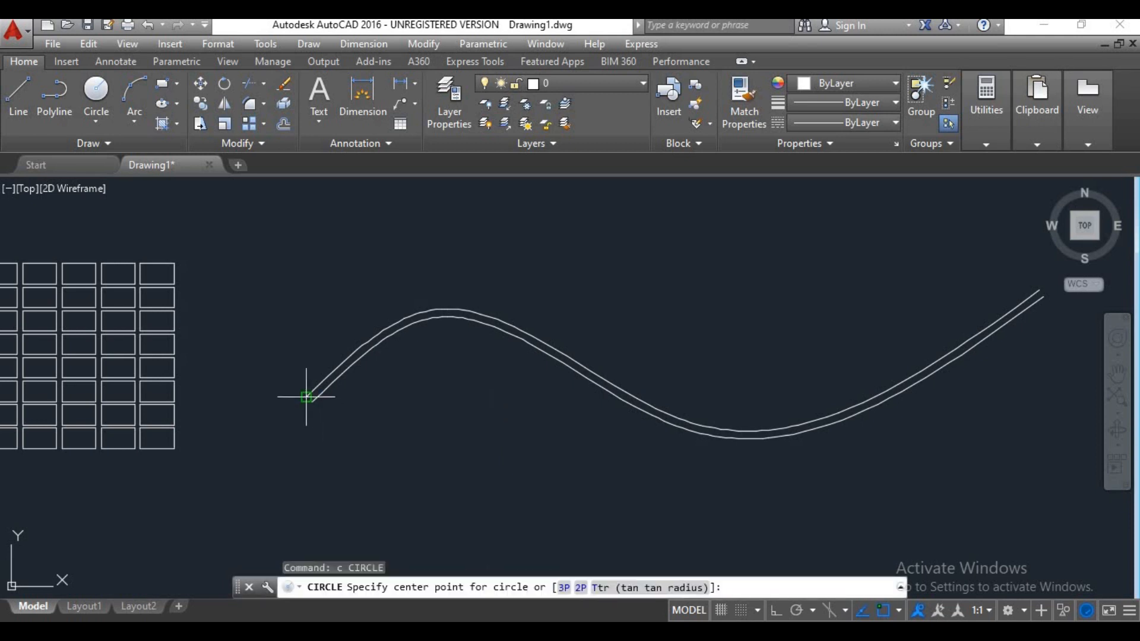
pyautogui.click(307, 397)
pyautogui.click(289, 395)
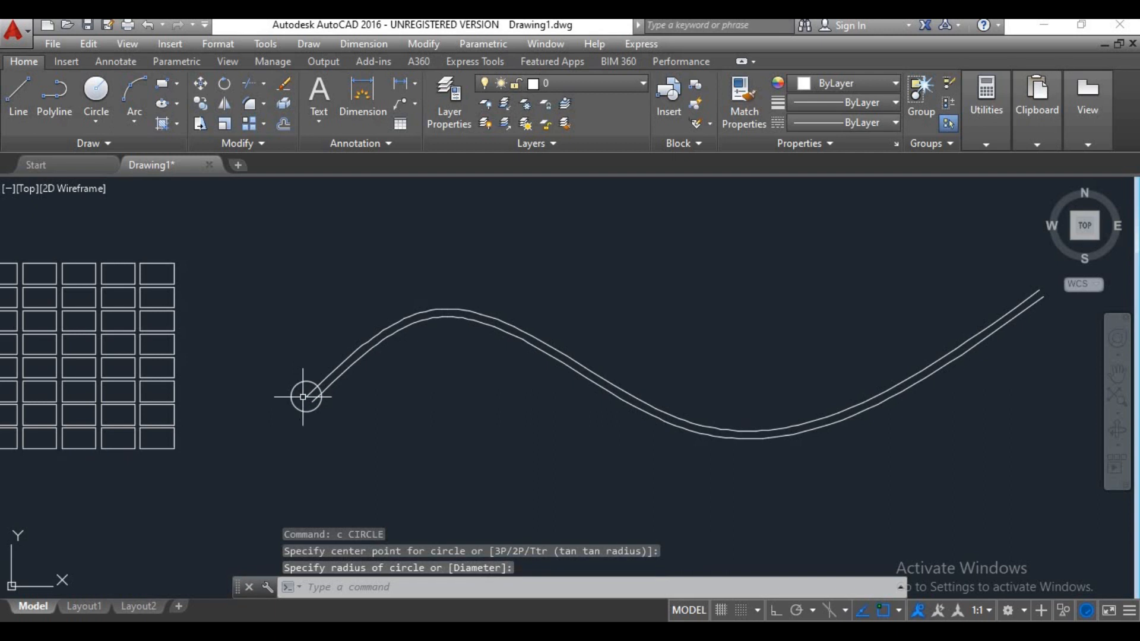
# Move the circle up and to the left, clear of the curves' start, and delete it.
pyautogui.click(303, 411)
pyautogui.moveTo(344, 425); pyautogui.dragTo(362, 438, button='middle')
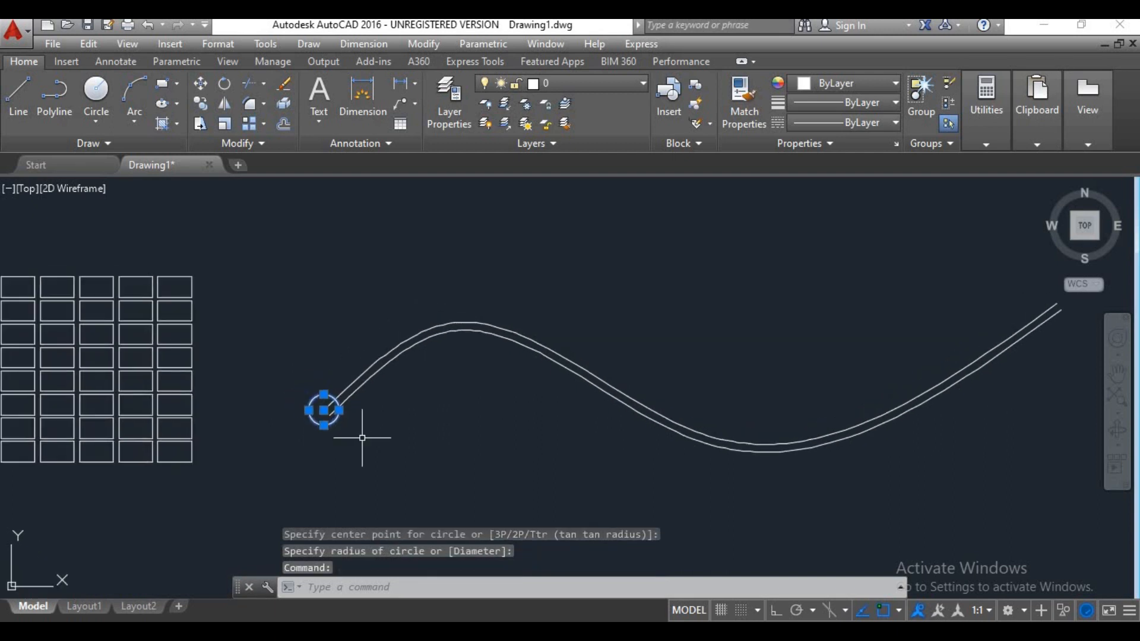
pyautogui.write('m')
pyautogui.press('Return')
pyautogui.click(350, 427)
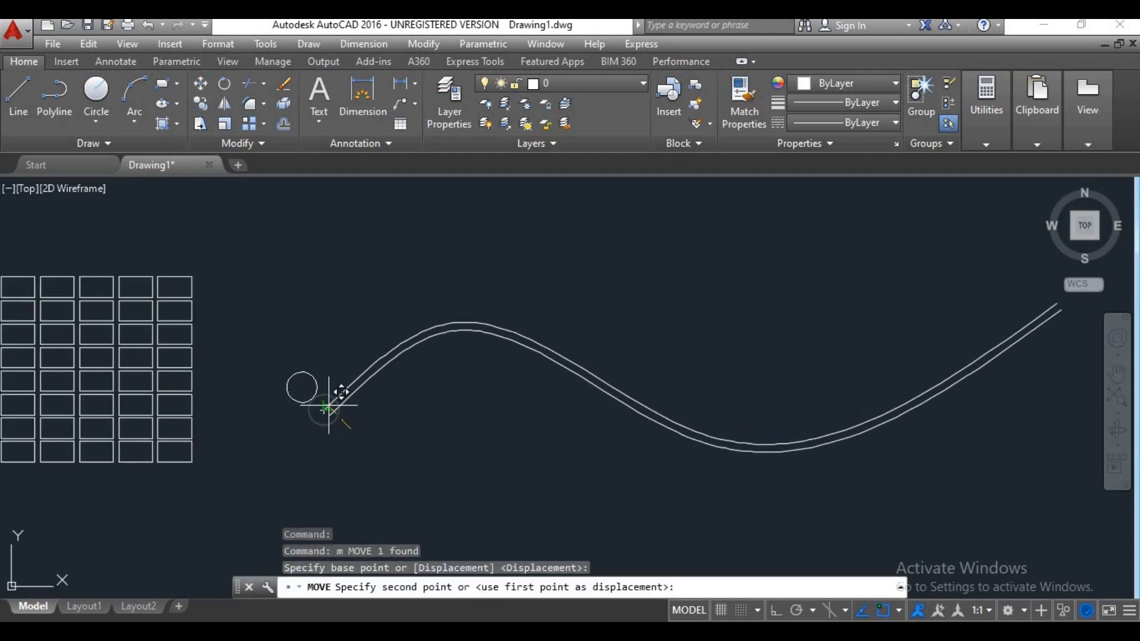
pyautogui.click(328, 405)
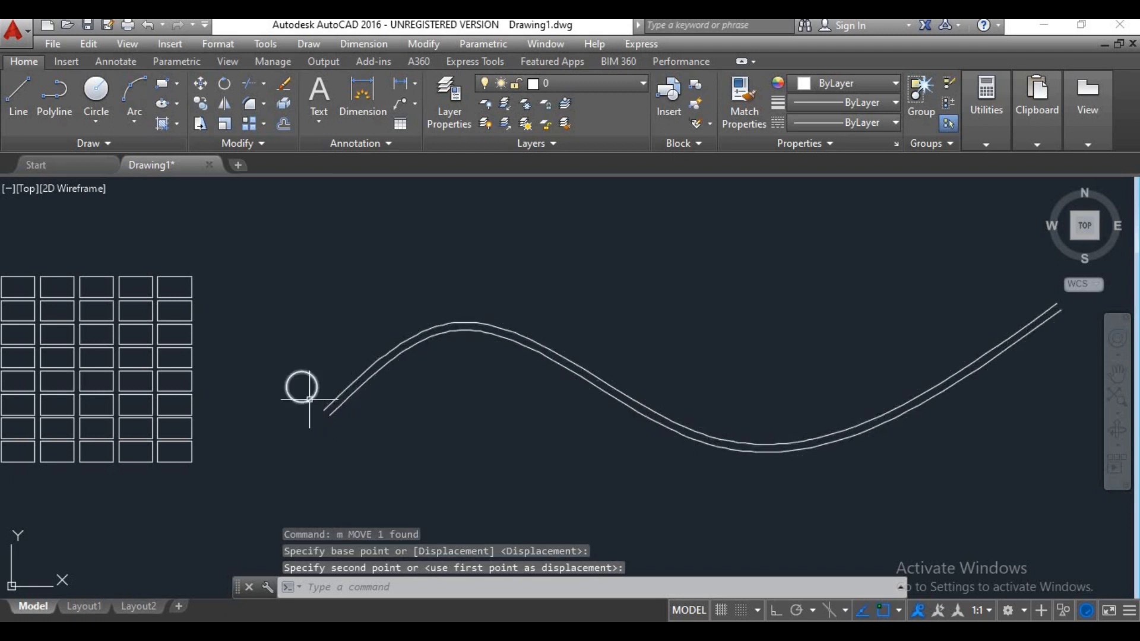
pyautogui.moveTo(302, 398); pyautogui.dragTo(300, 408)
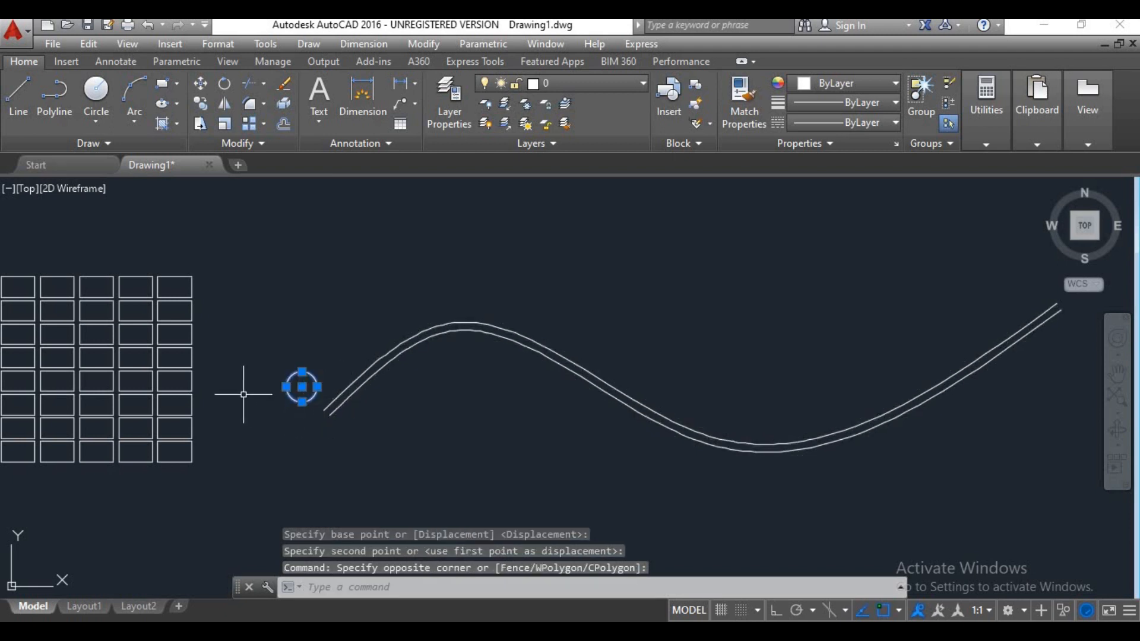
pyautogui.press('Delete')
# Draw a small circle just above the left endpoint of the upper curve, clear of the line.
pyautogui.write('c')
pyautogui.press('Return')
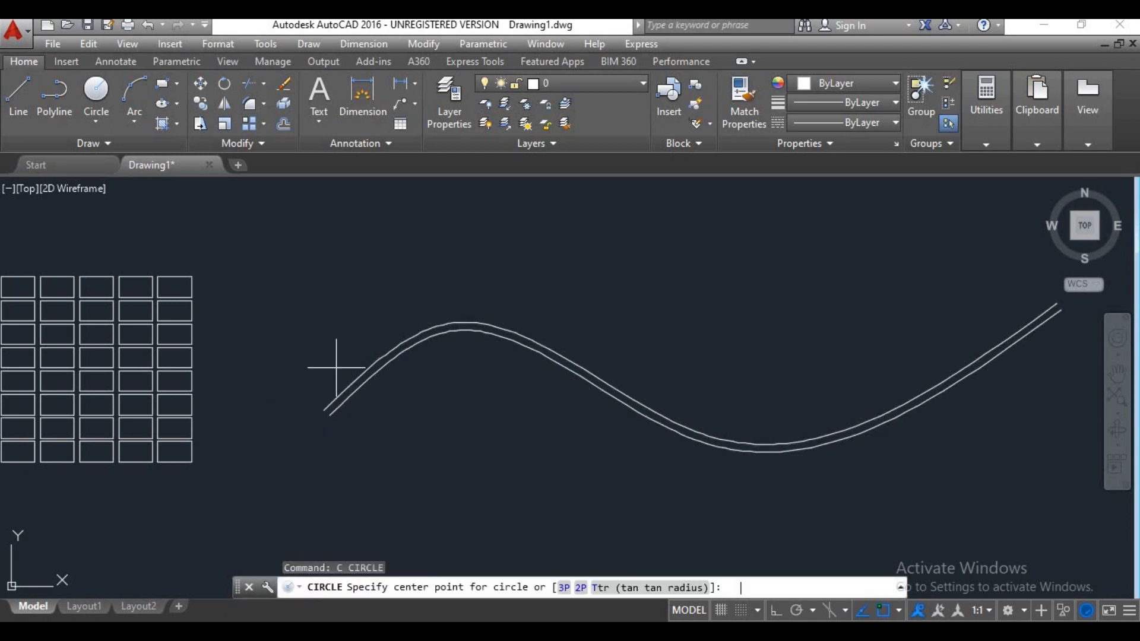
pyautogui.scroll(3, 321, 396)
pyautogui.click(324, 403)
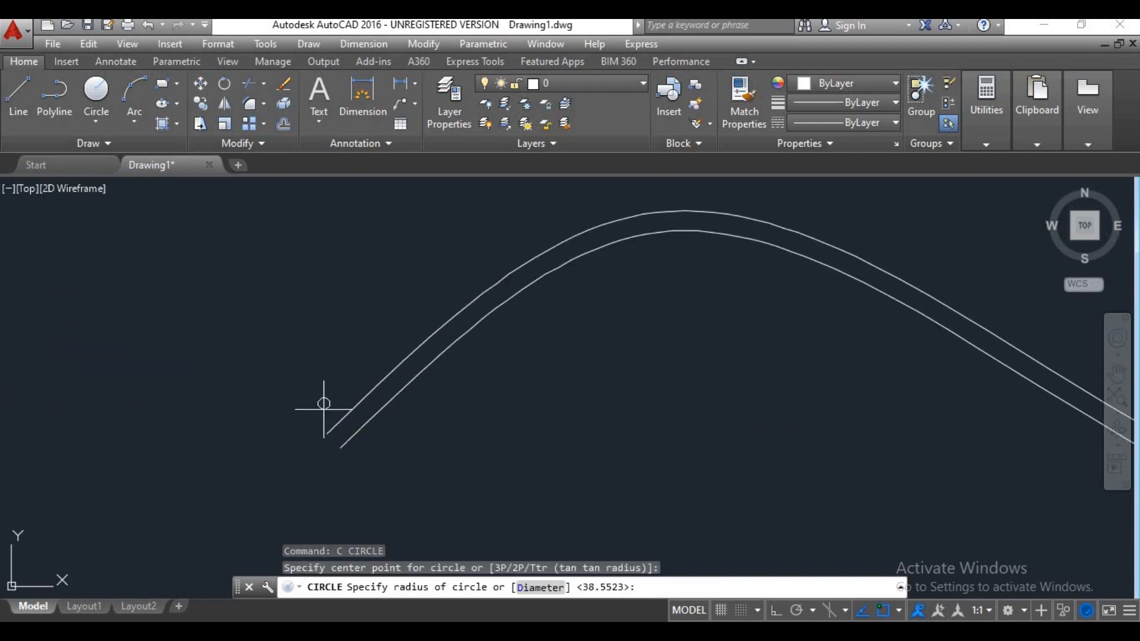
pyautogui.click(324, 410)
pyautogui.moveTo(326, 401)
pyautogui.mouseDown(button='middle')
pyautogui.moveTo(262, 382)
pyautogui.moveTo(232, 385)
pyautogui.moveTo(204, 406)
pyautogui.moveTo(213, 376)
pyautogui.mouseUp(button='middle')
pyautogui.scroll(-2, 165, 400)
pyautogui.moveTo(142, 399); pyautogui.dragTo(108, 422, button='middle')
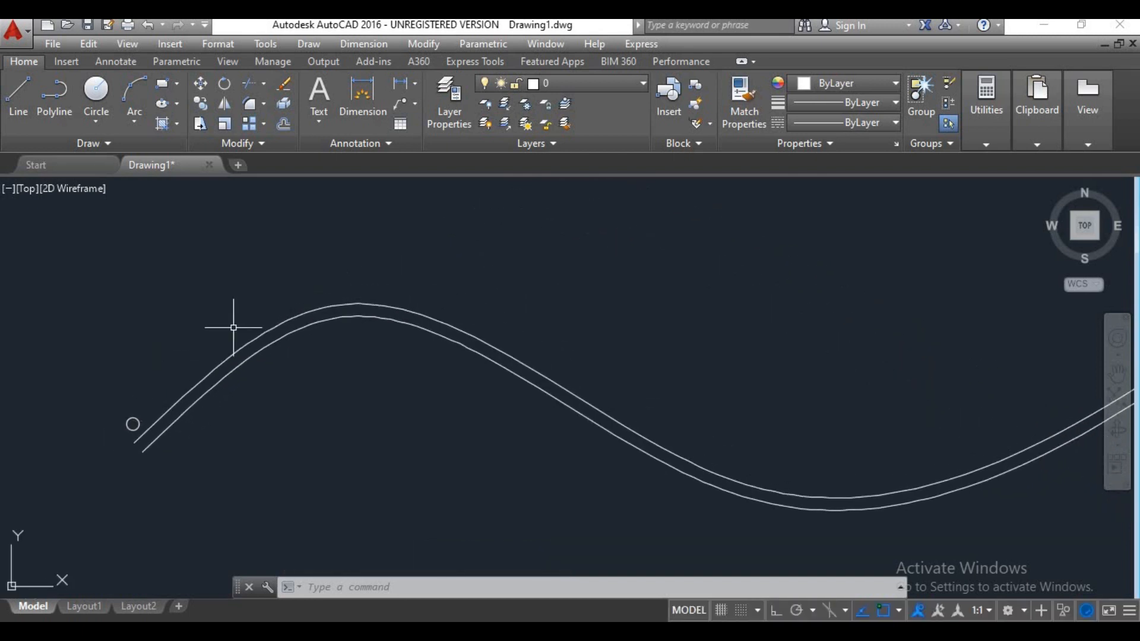
# Create a path array of the small circle using the upper curve as the path.
pyautogui.moveTo(460, 324); pyautogui.dragTo(287, 326, button='middle')
pyautogui.scroll(-2, 290, 330)
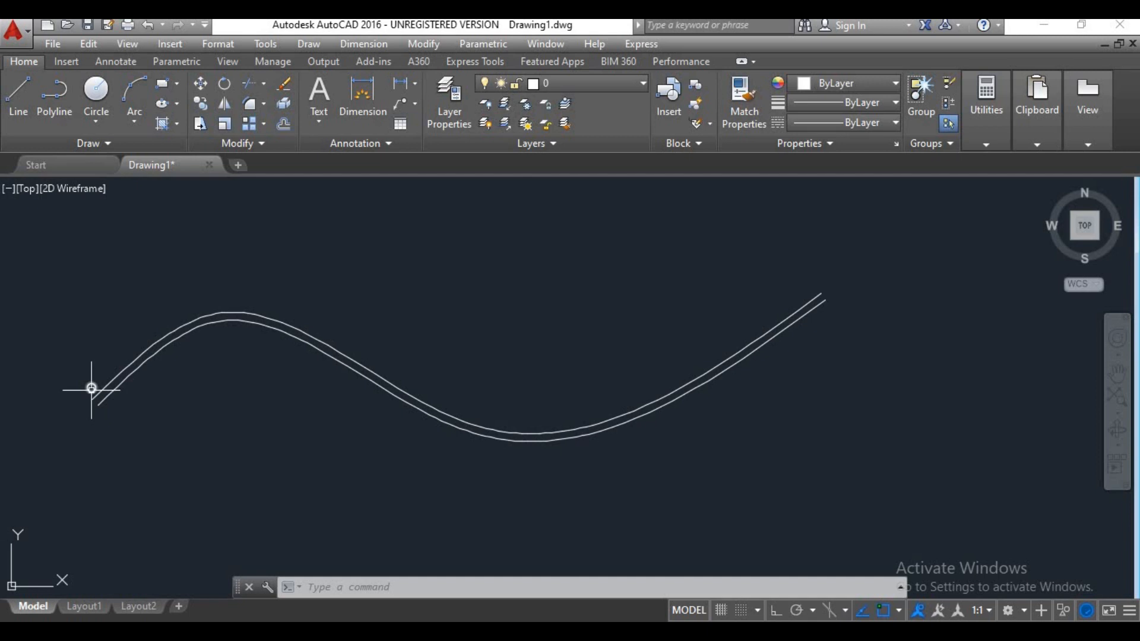
pyautogui.scroll(4, 91, 388)
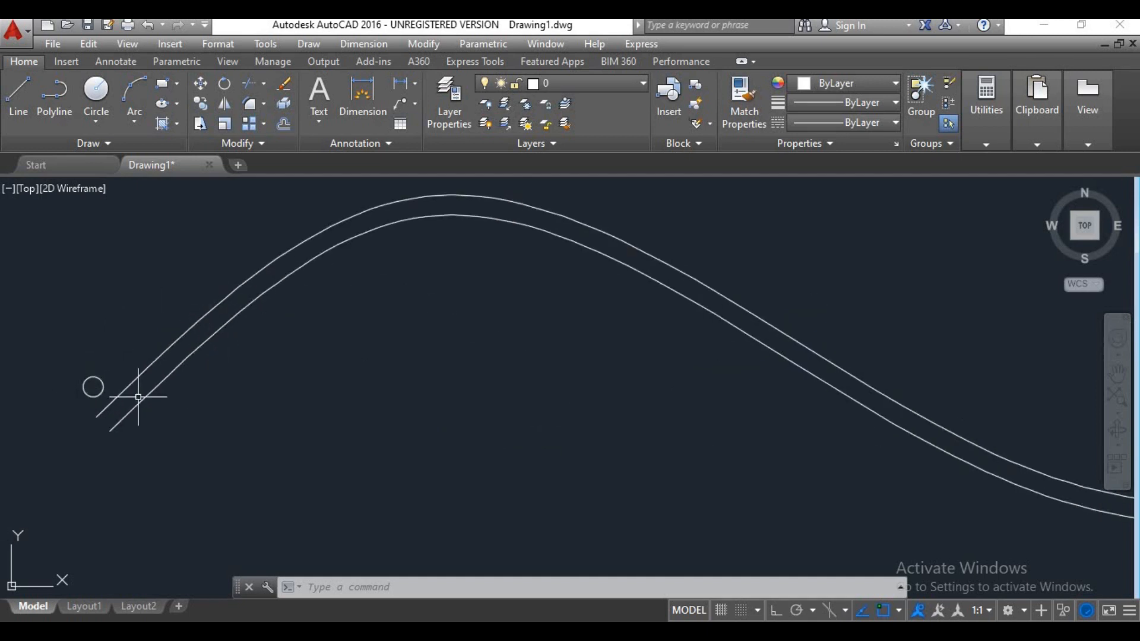
pyautogui.moveTo(127, 389); pyautogui.dragTo(182, 417, button='middle')
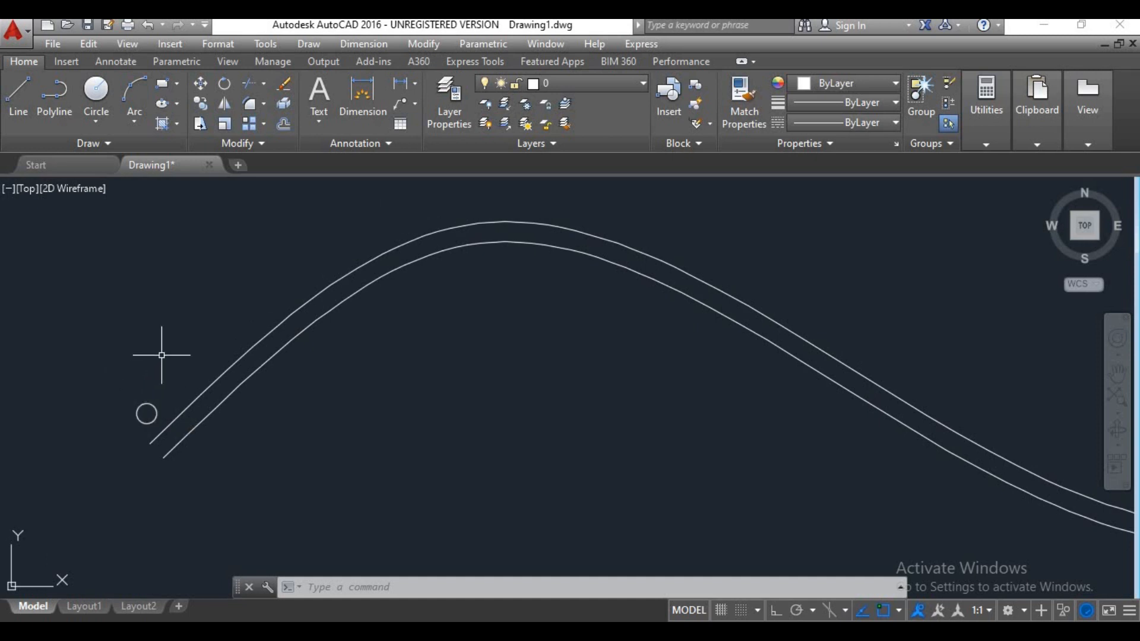
pyautogui.click(425, 45)
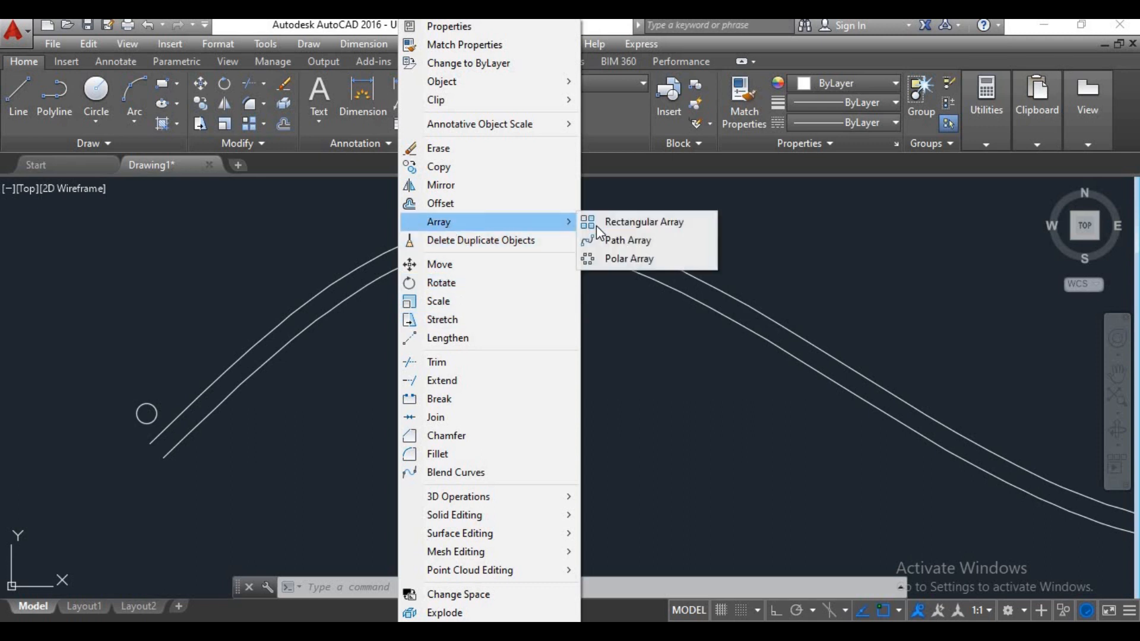
pyautogui.click(624, 239)
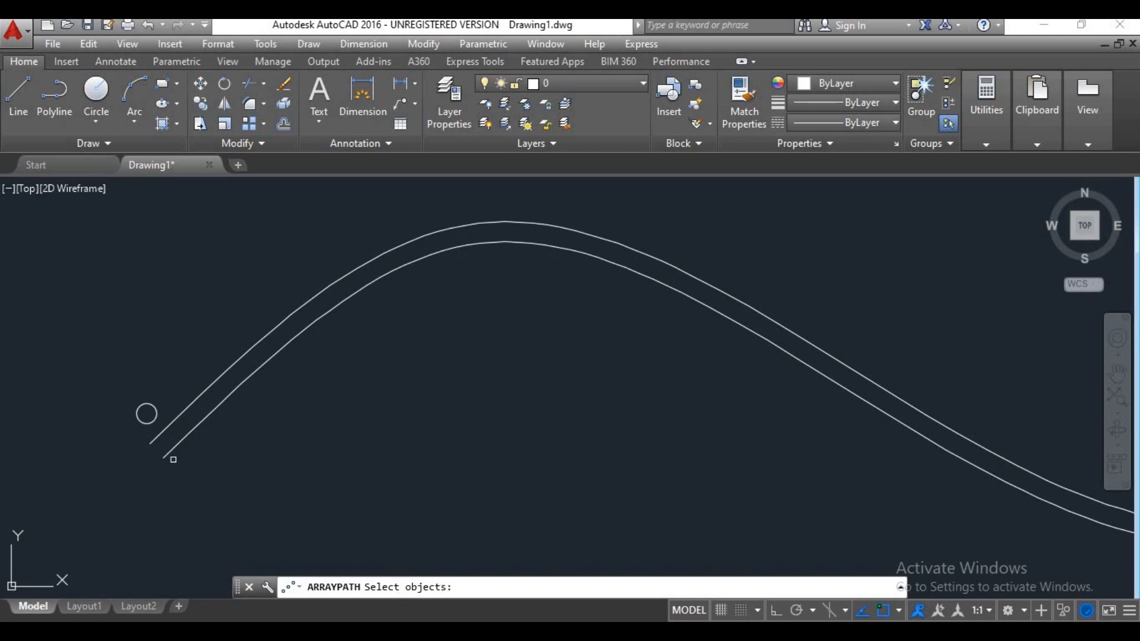
pyautogui.click(147, 414)
pyautogui.click(125, 430)
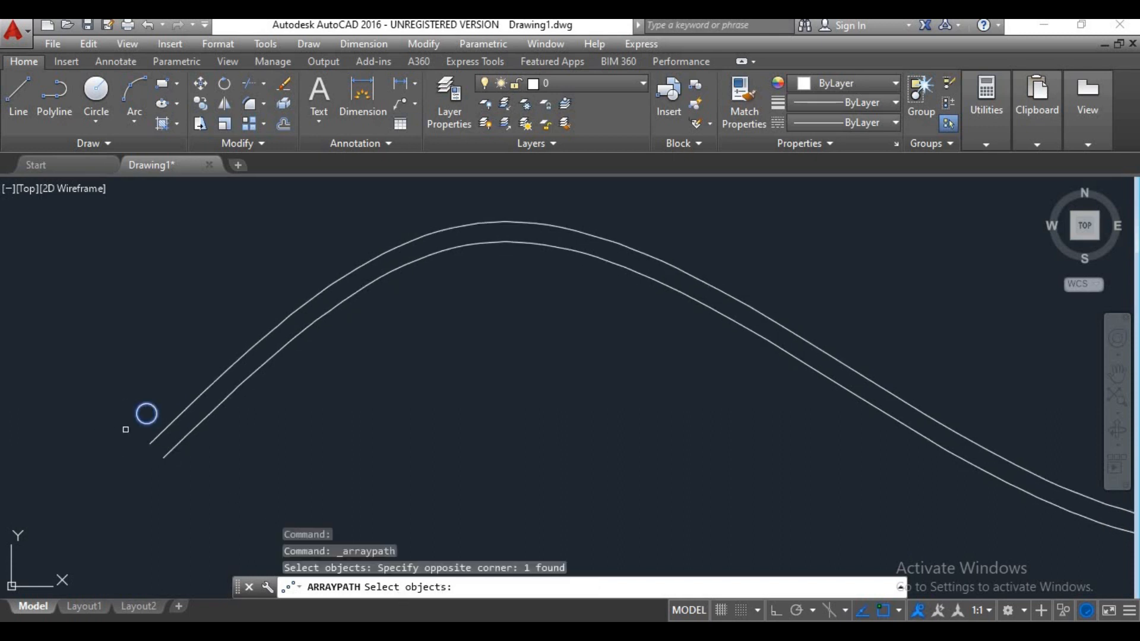
pyautogui.press('Return')
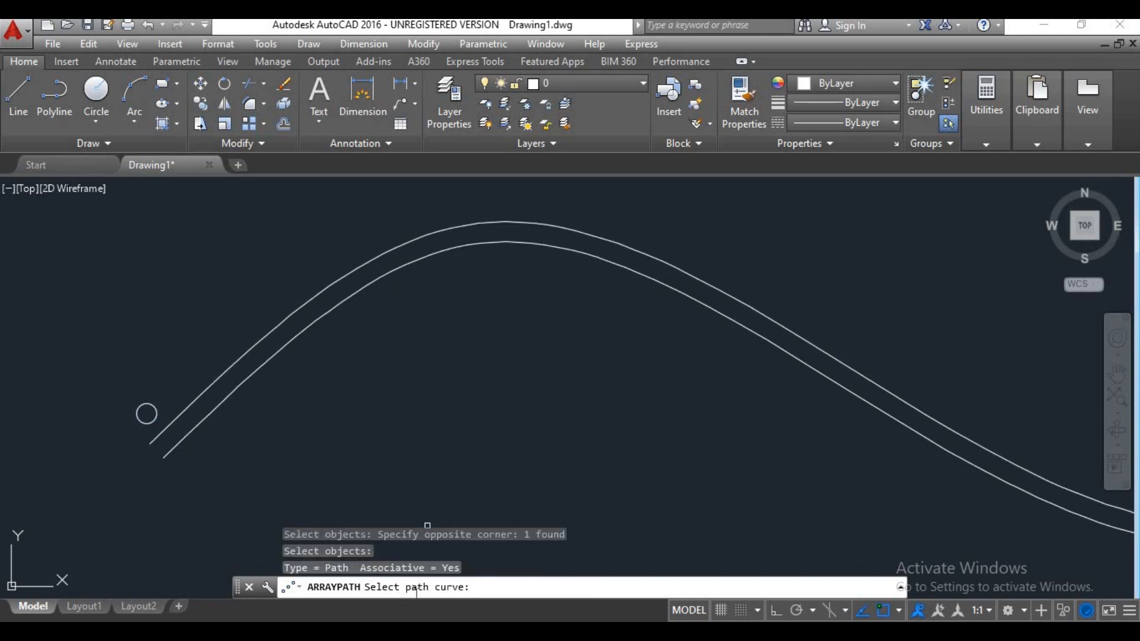
pyautogui.click(208, 387)
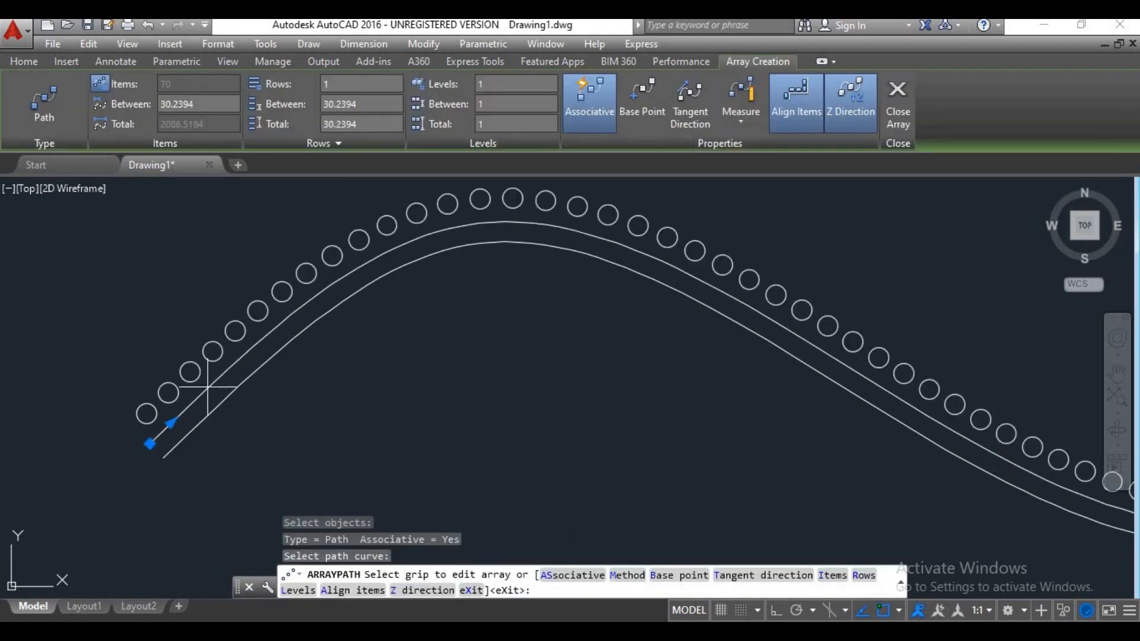
# Set the spacing between the path array's items to 100 and finish the array.
pyautogui.scroll(-4, 560, 285)
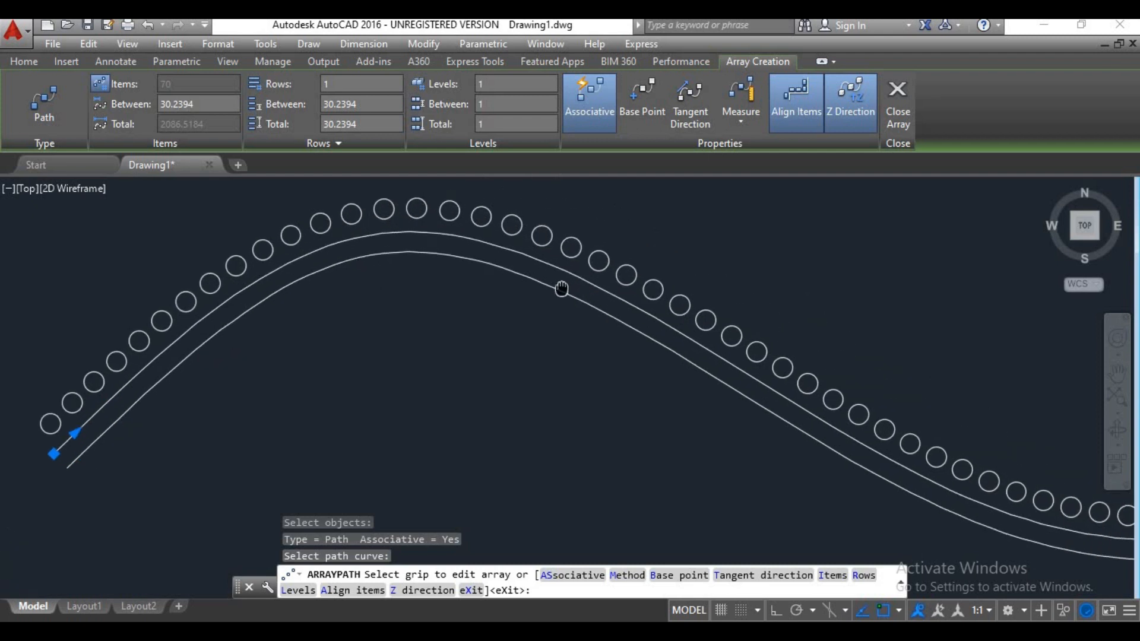
pyautogui.moveTo(688, 357); pyautogui.dragTo(536, 352, button='middle')
pyautogui.scroll(-2, 536, 352)
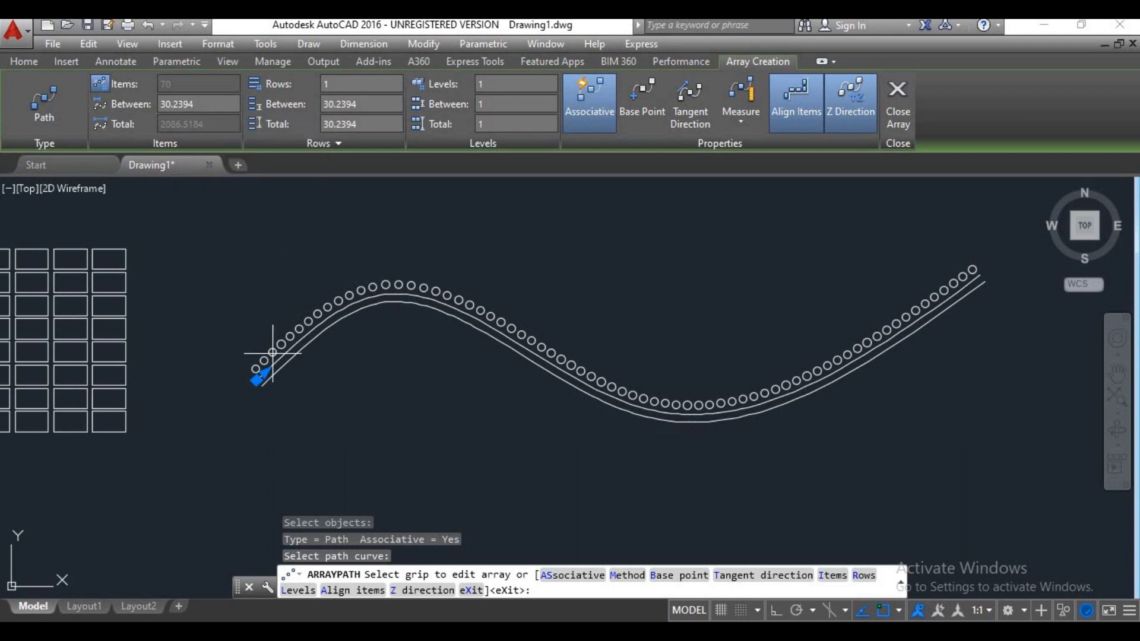
pyautogui.click(216, 105)
pyautogui.write('100')
pyautogui.press('Return')
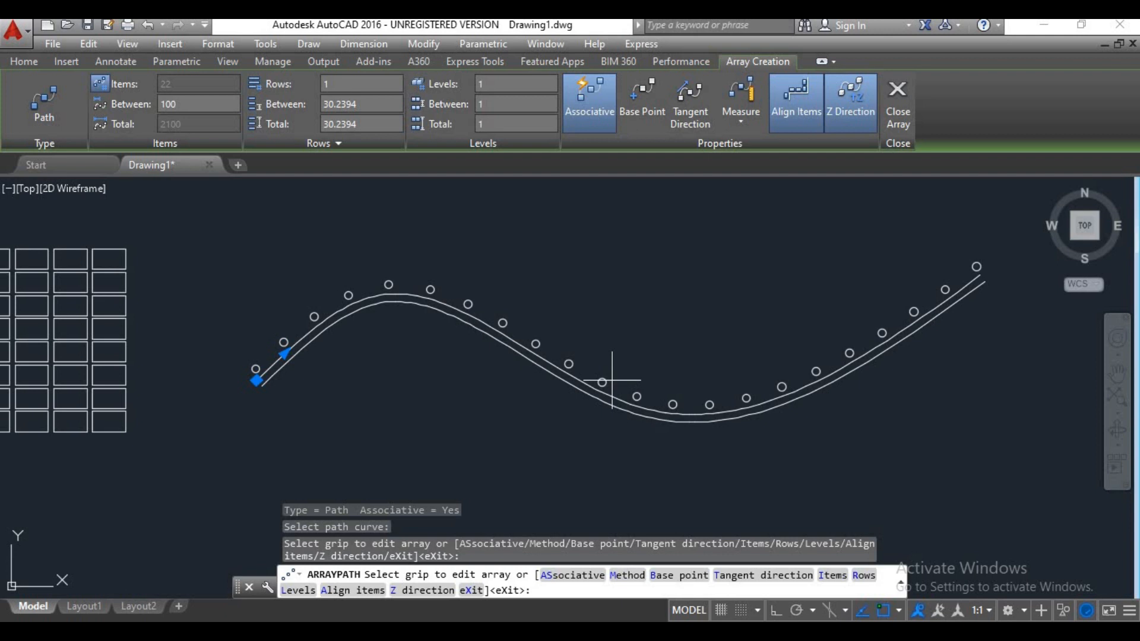
pyautogui.press('Escape')
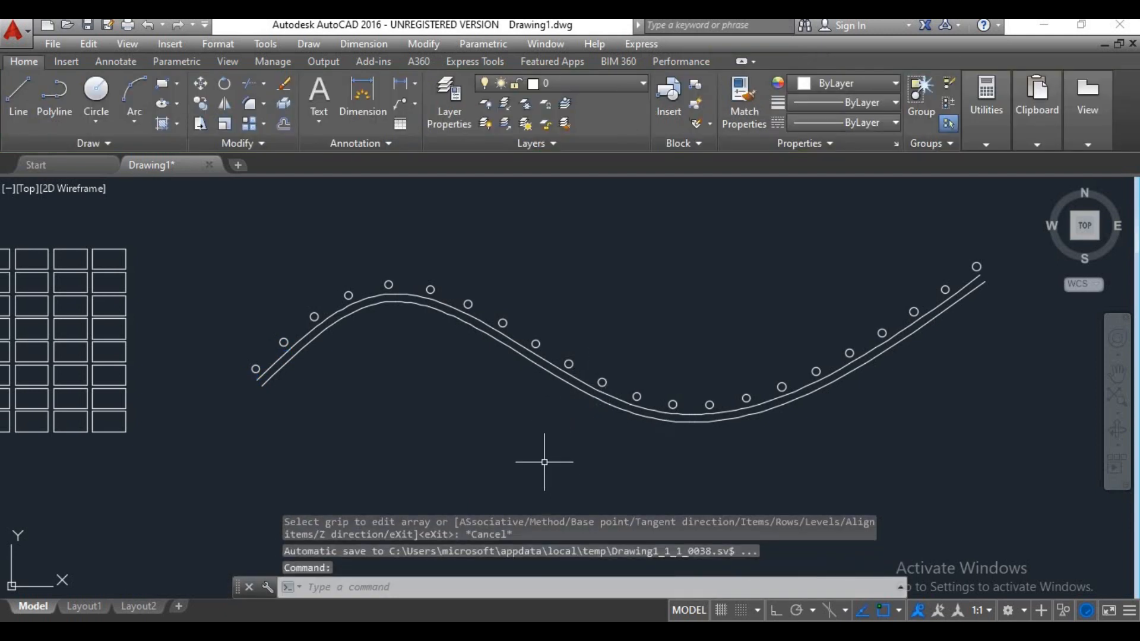
# Switch to the browser showing the Lecture 07 page of AutoCAD (1).pdf.
pyautogui.scroll(-3, 451, 381)
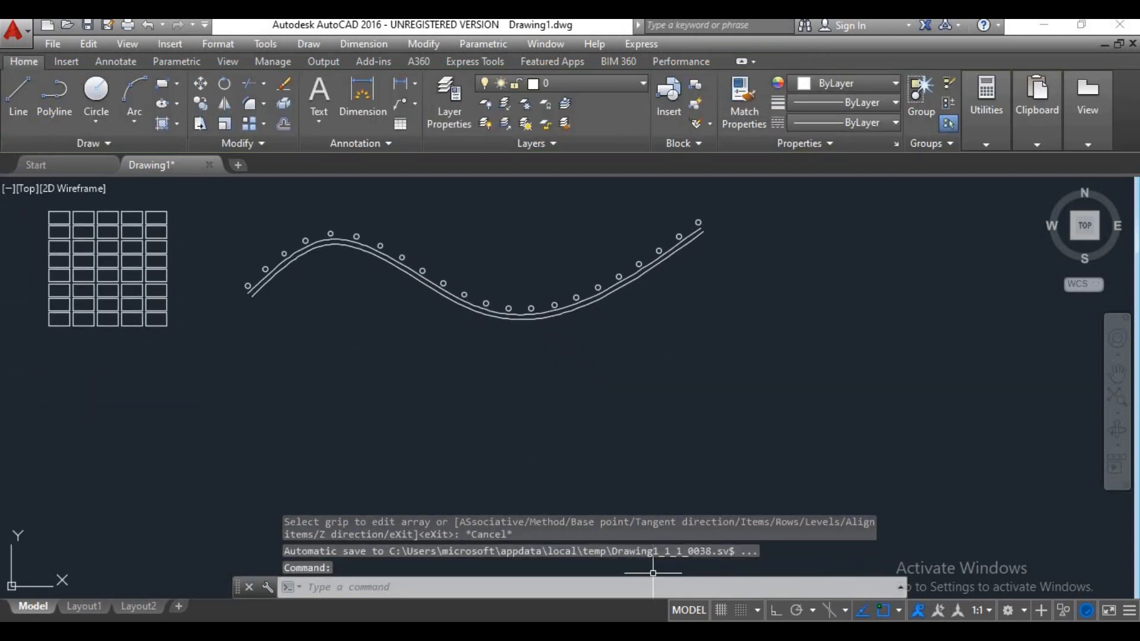
pyautogui.click(644, 632)
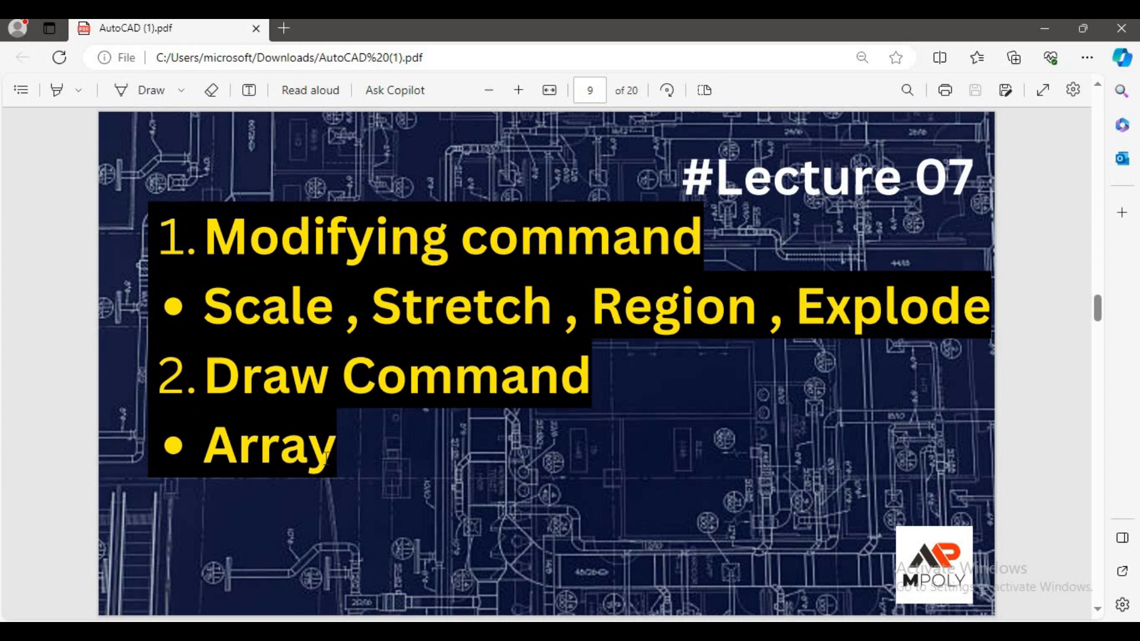
# Switch back to the AutoCAD drawing with the rectangular and path arrays.
pyautogui.click(1045, 28)
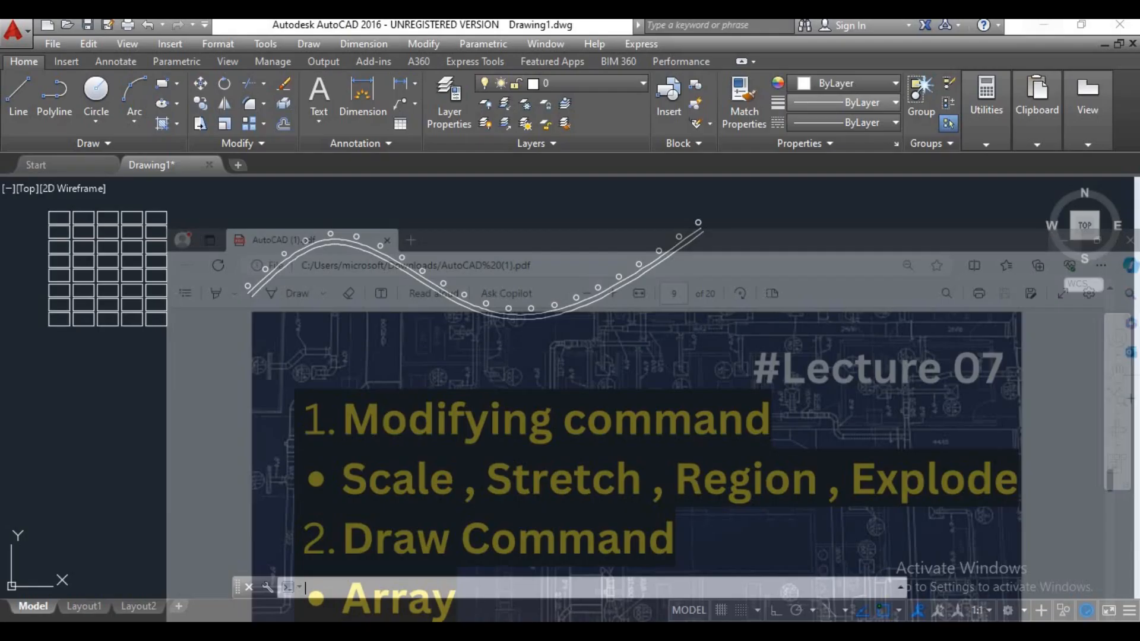
pyautogui.moveTo(536, 373); pyautogui.dragTo(506, 368, button='middle')
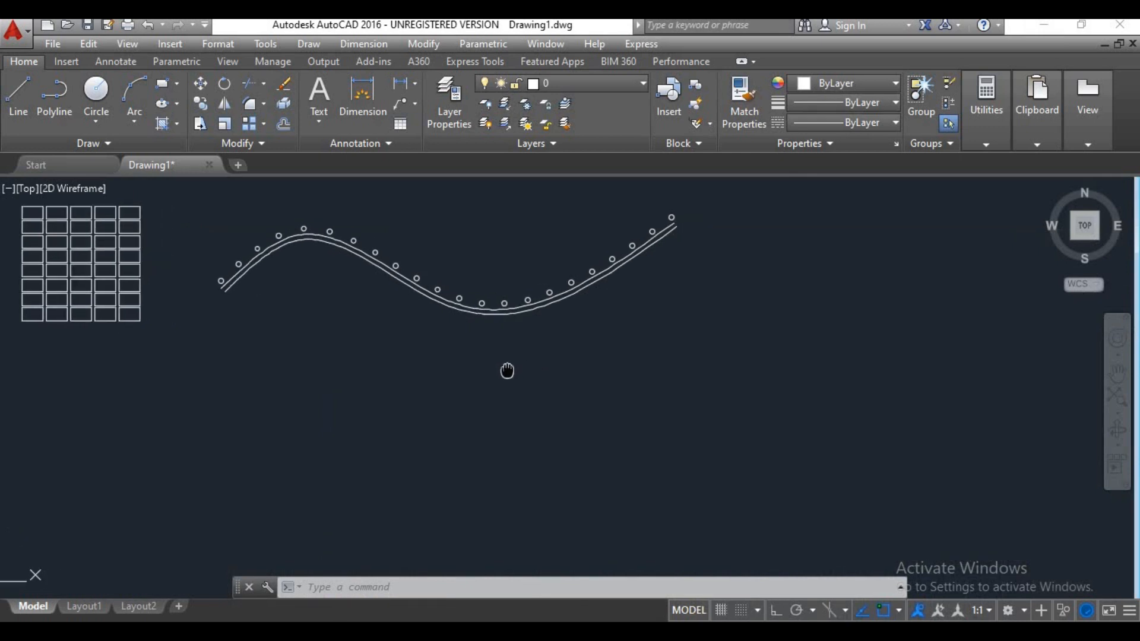
# Examine the array types offered among the modify commands and leave the Match Properties command without picking a source object.
pyautogui.click(431, 38)
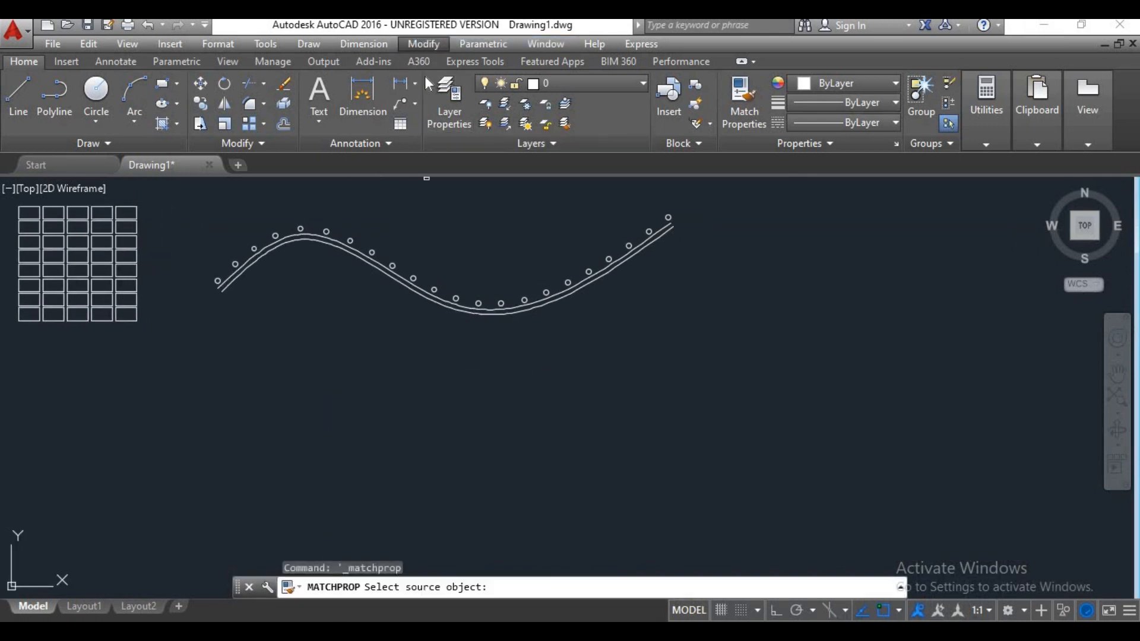
pyautogui.click(424, 43)
pyautogui.moveTo(444, 222)
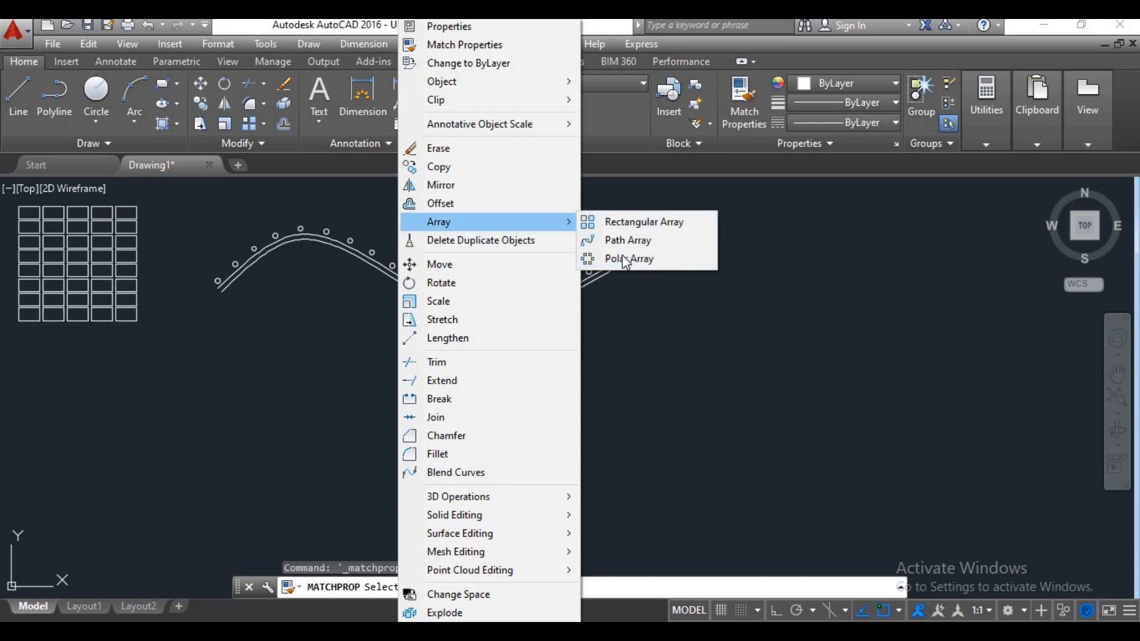
pyautogui.click(589, 311)
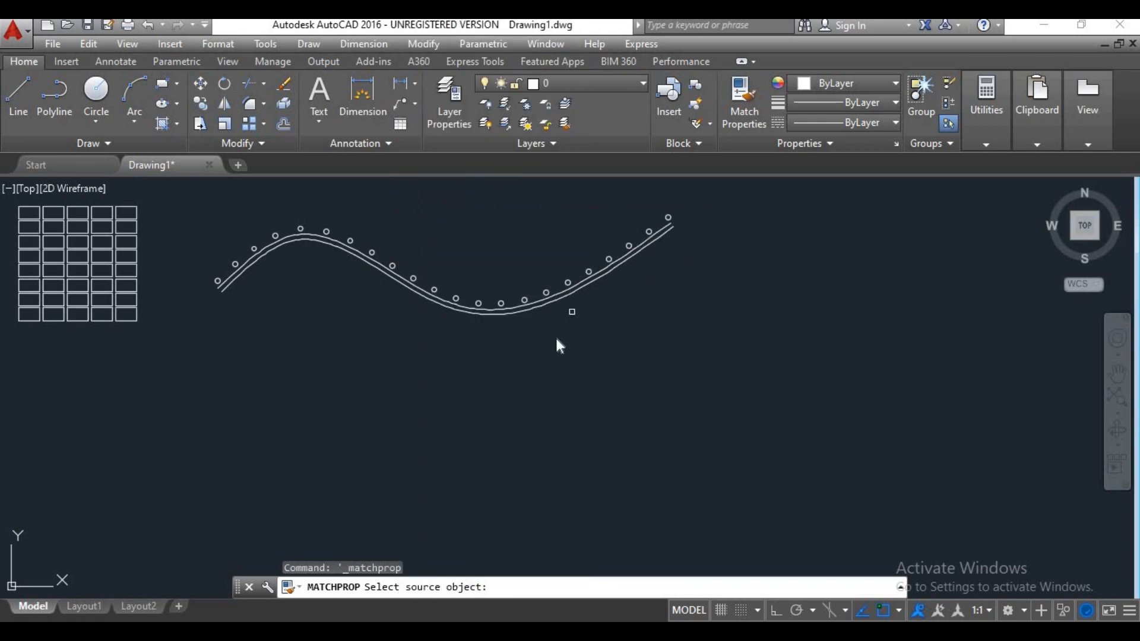
pyautogui.scroll(-2, 535, 335)
pyautogui.click(491, 386)
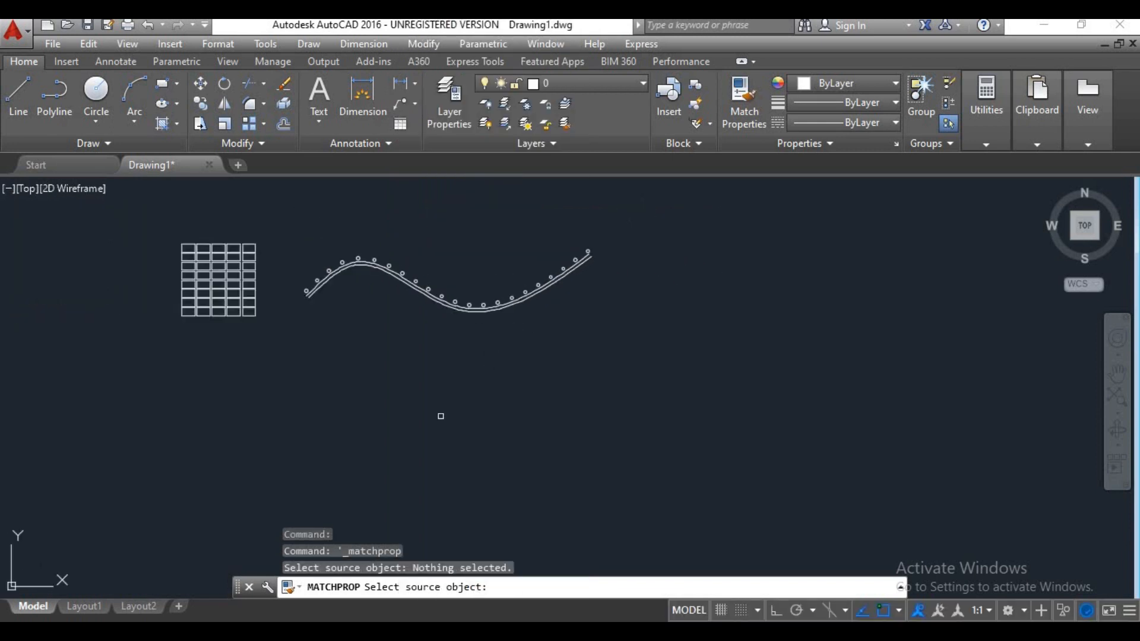
pyautogui.press('Escape')
# Draw a circle with a radius of about 364 in the empty area below the curved path array.
pyautogui.write('c')
pyautogui.press('Return')
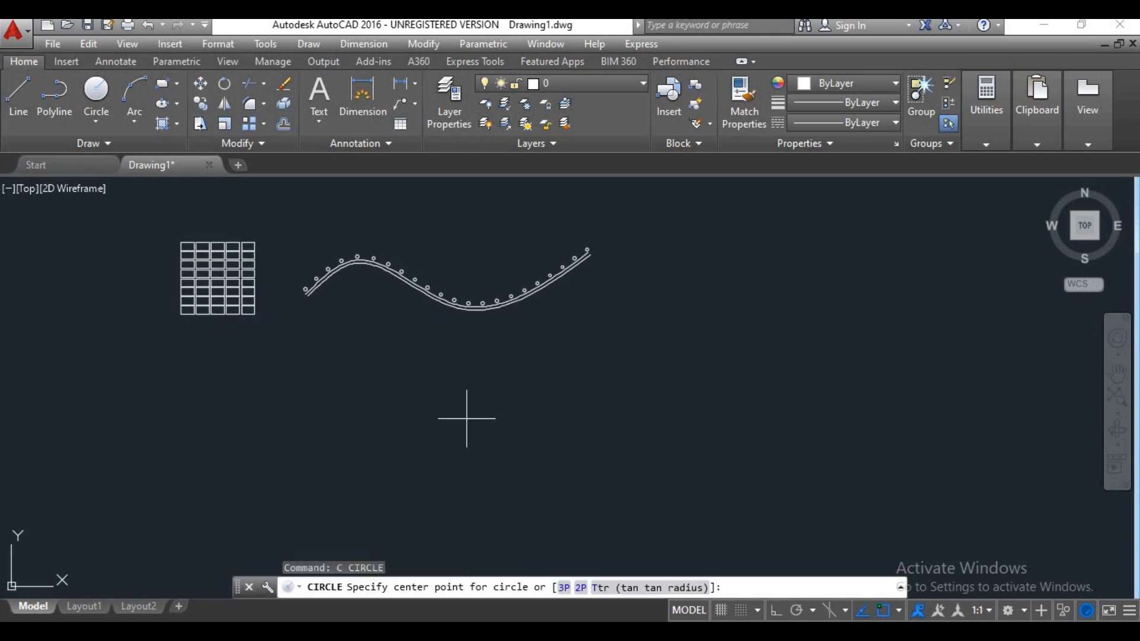
pyautogui.click(466, 418)
pyautogui.click(502, 460)
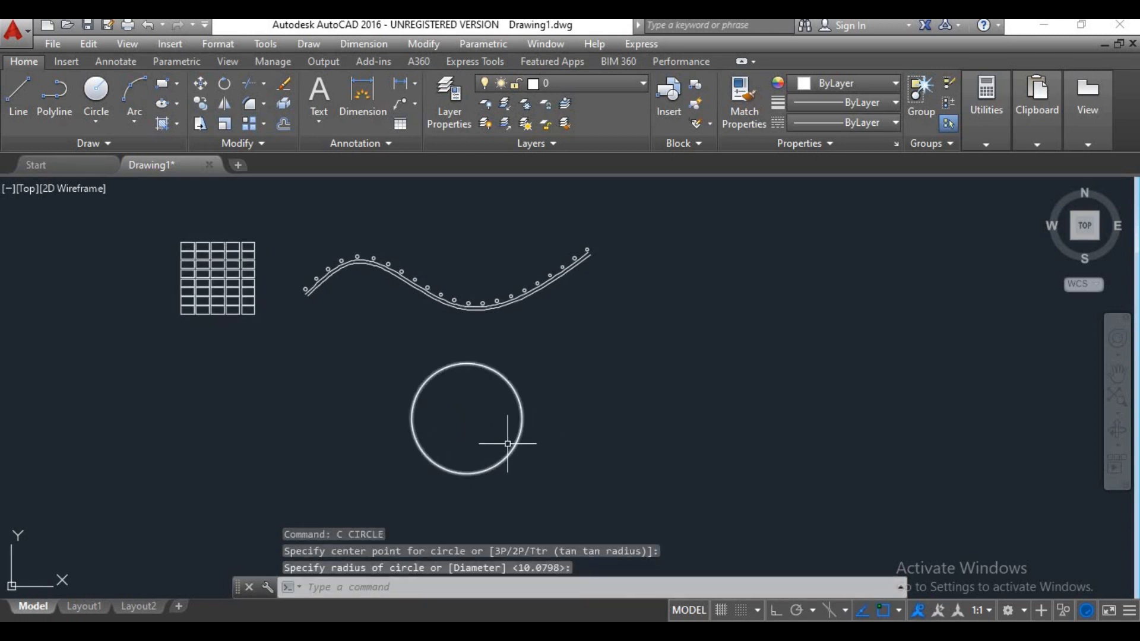
# Draw a small circle centred on the bottom quadrant point of the large circle.
pyautogui.write('c')
pyautogui.press('Return')
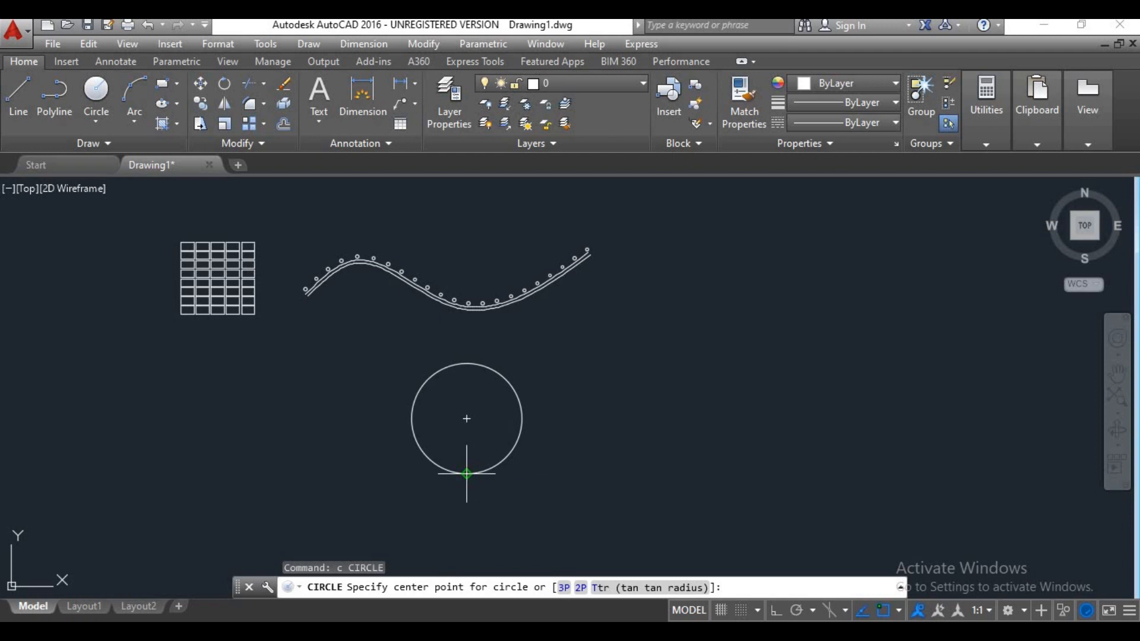
pyautogui.click(467, 473)
pyautogui.click(466, 473)
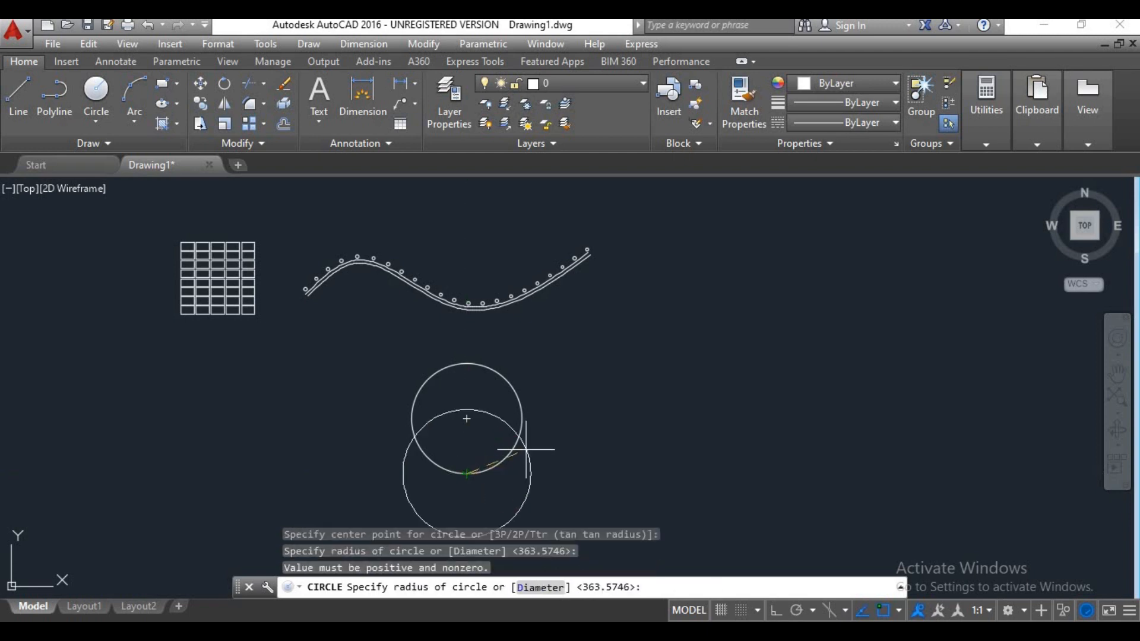
pyautogui.scroll(8, 483, 465)
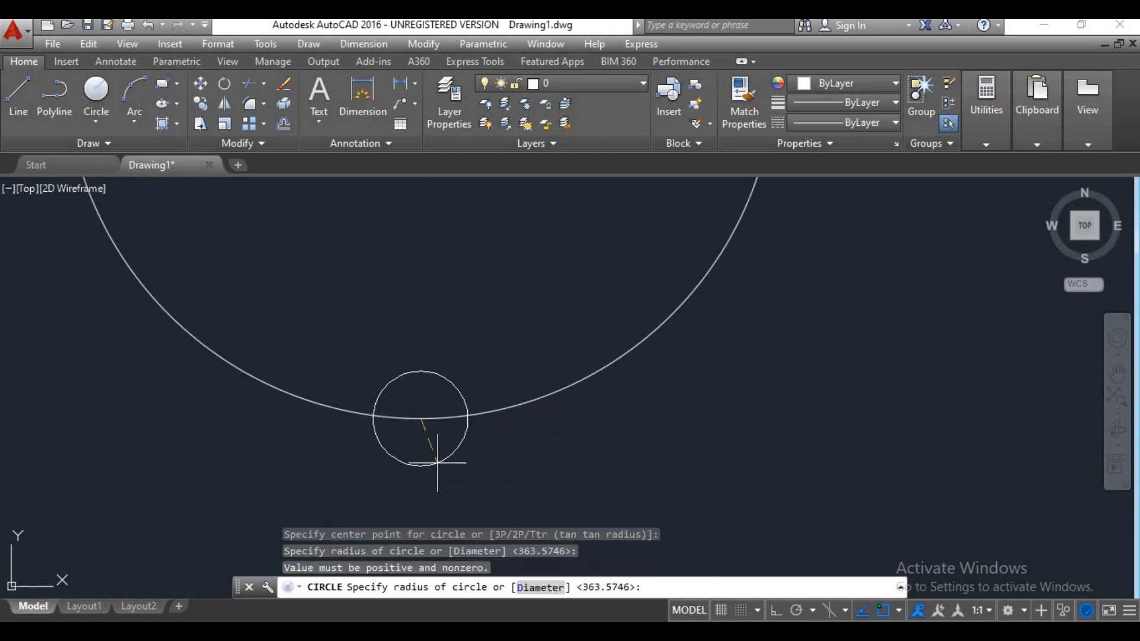
pyautogui.click(437, 463)
pyautogui.scroll(-6, 548, 433)
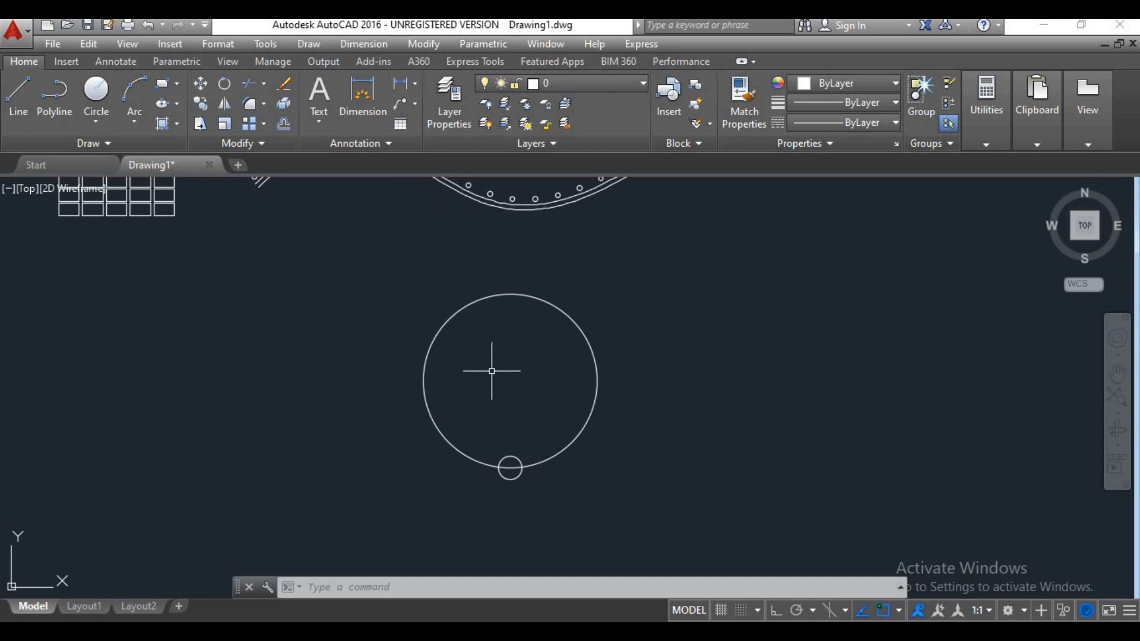
# Create a polar array of the small circle about the large circle's centre.
pyautogui.write('array')
pyautogui.press('Return')
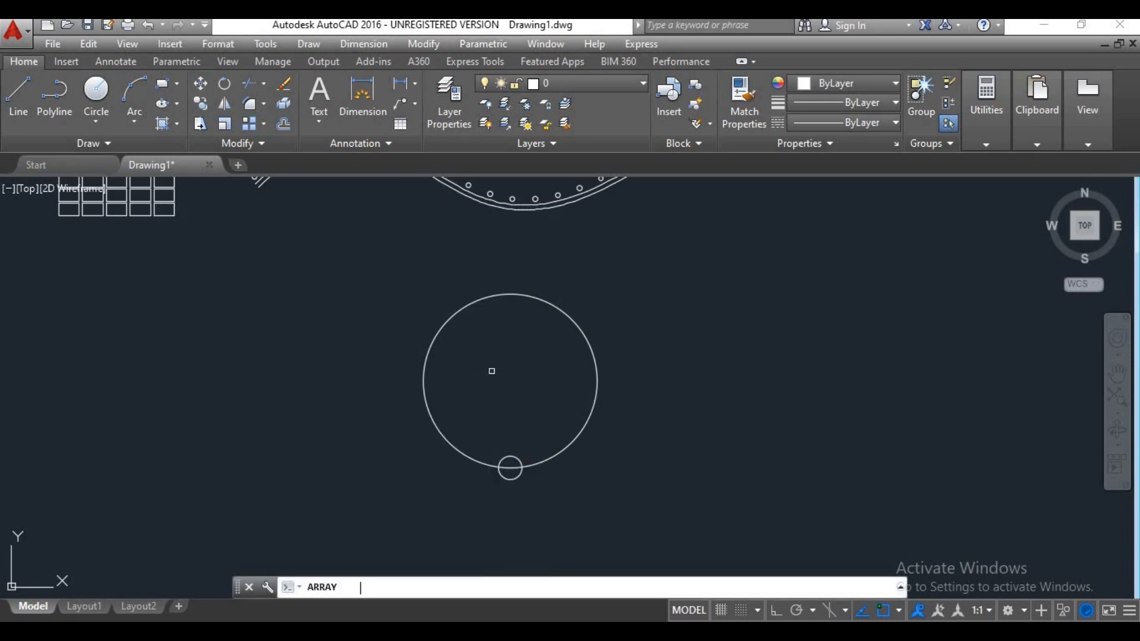
pyautogui.click(511, 469)
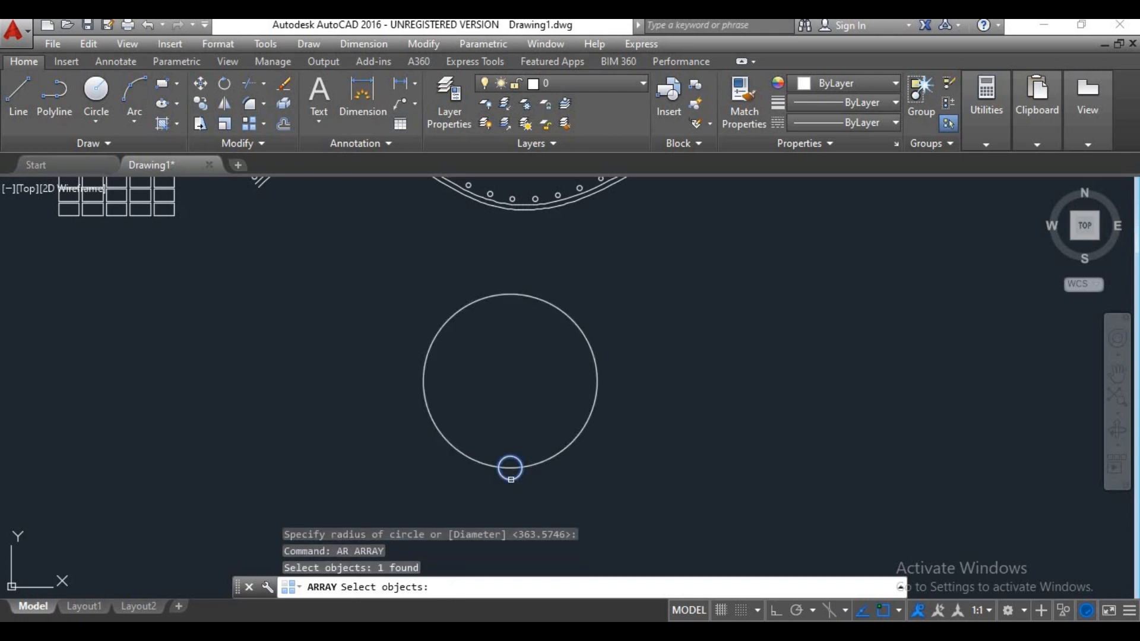
pyautogui.press('Return')
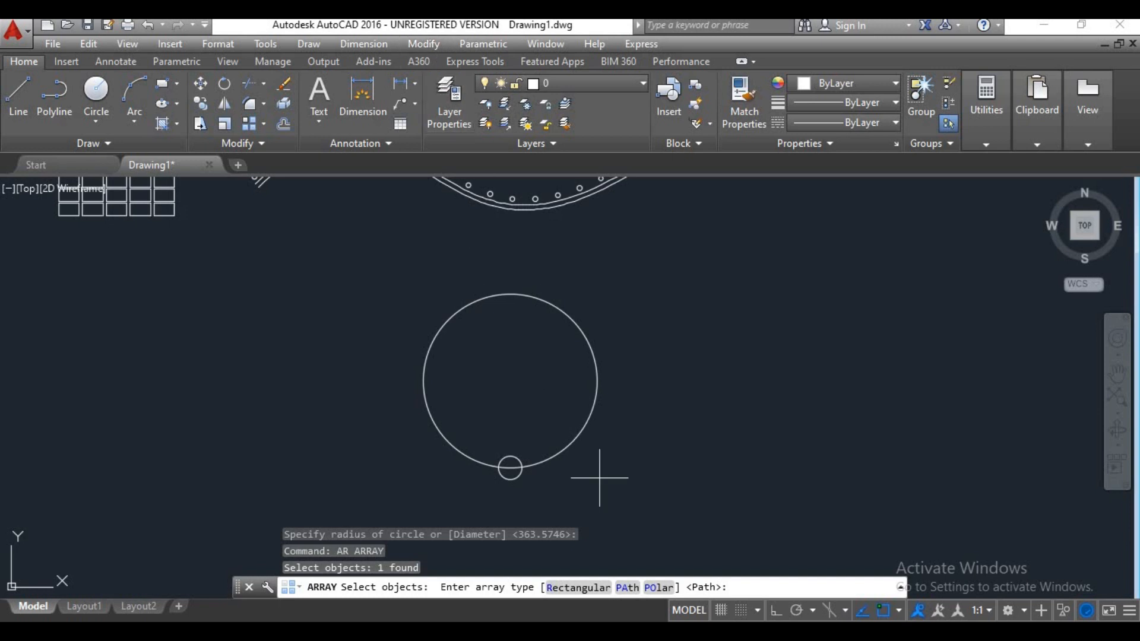
pyautogui.click(660, 590)
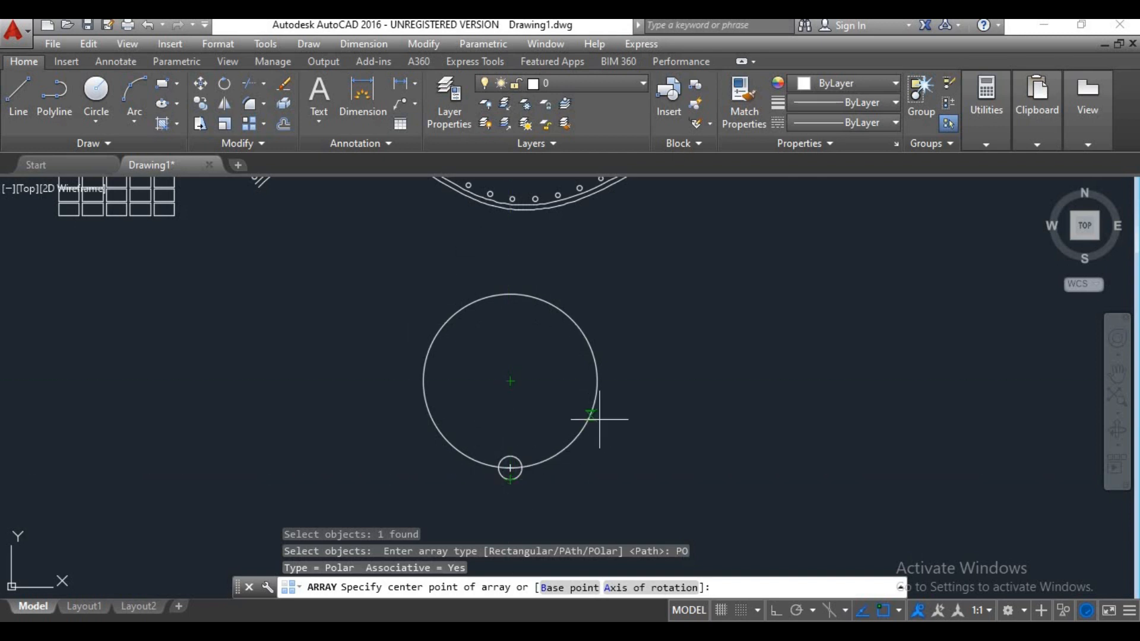
pyautogui.click(510, 381)
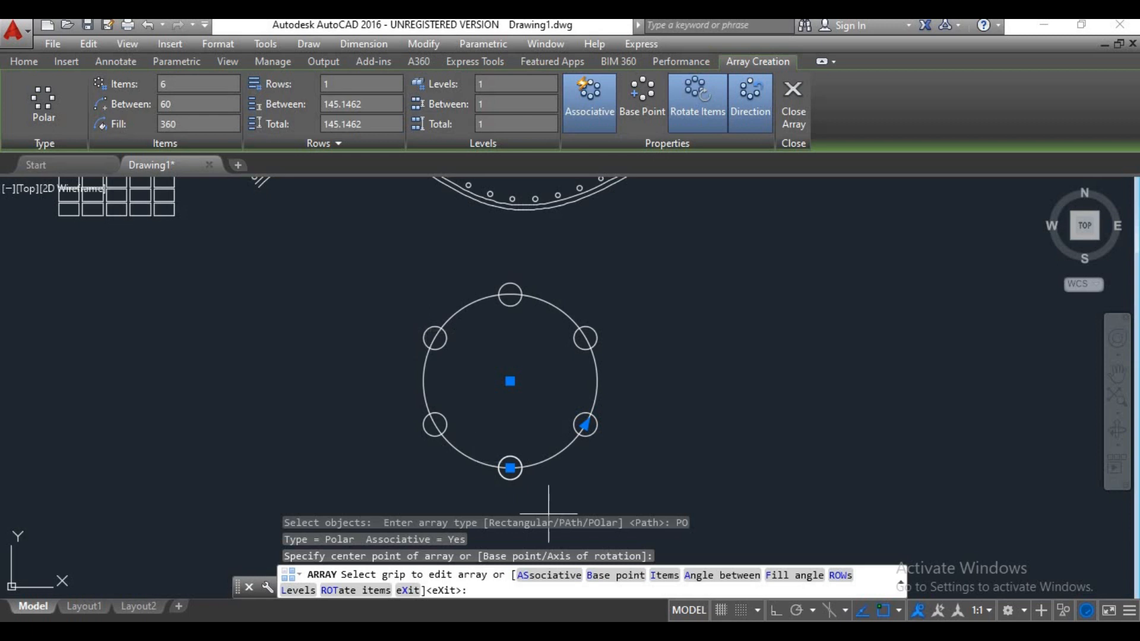
# Set the polar array's number of items to 4 and finish the array.
pyautogui.click(184, 87)
pyautogui.press('Return')
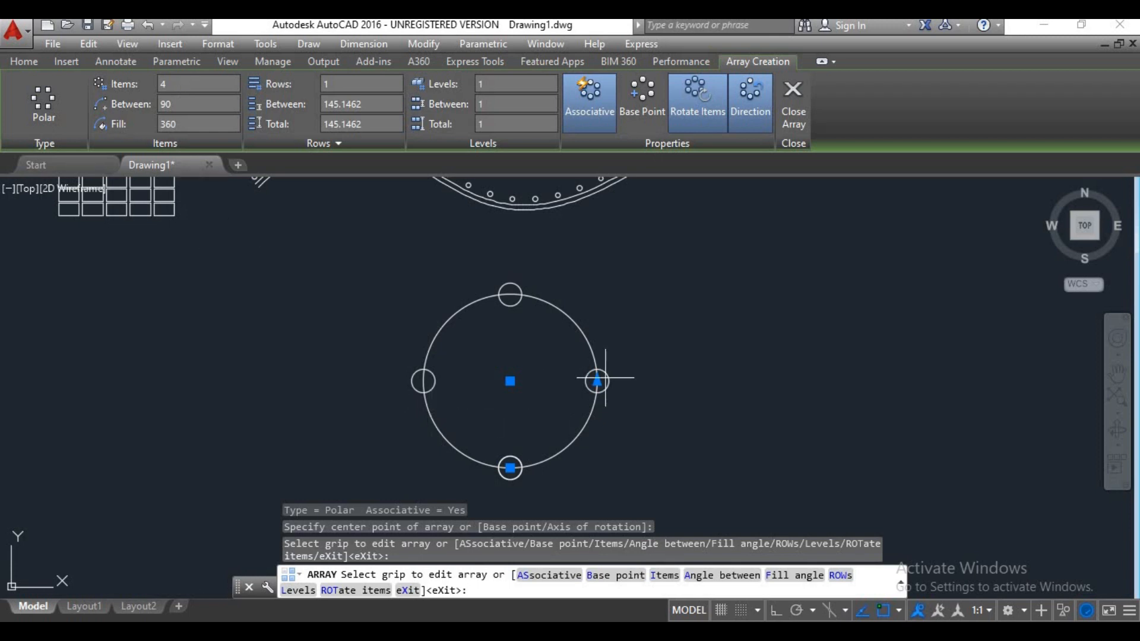
pyautogui.click(796, 117)
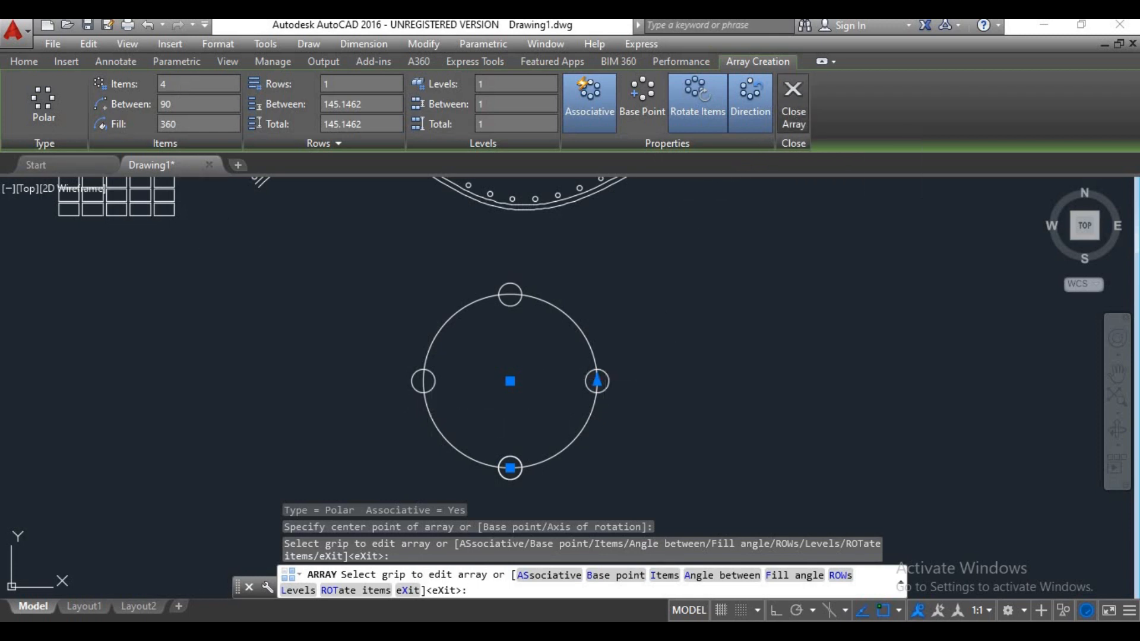
# Review the finished arrays and the Lecture 07 slide, and return to the AutoCAD drawing.
pyautogui.scroll(-2, 498, 375)
pyautogui.moveTo(498, 375); pyautogui.dragTo(510, 405, button='middle')
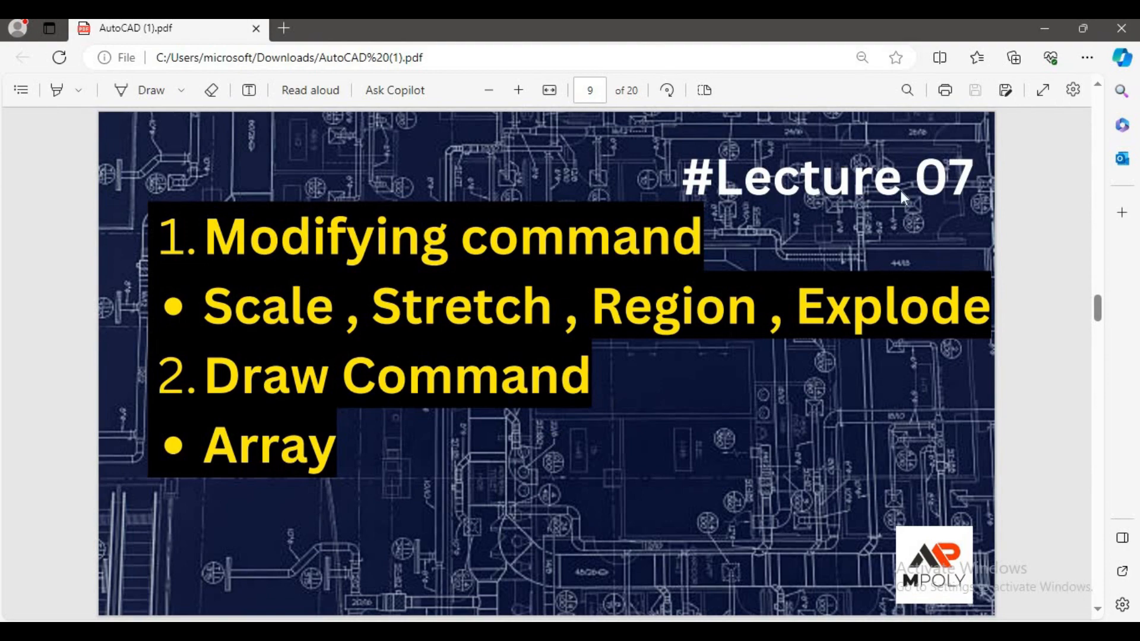
pyautogui.click(1046, 28)
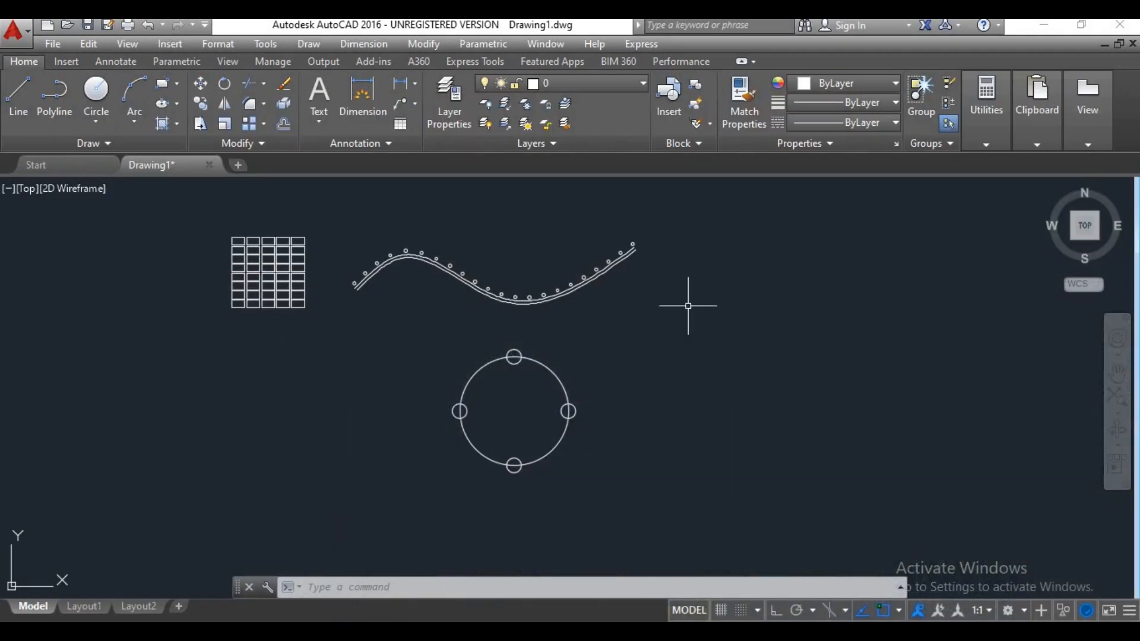